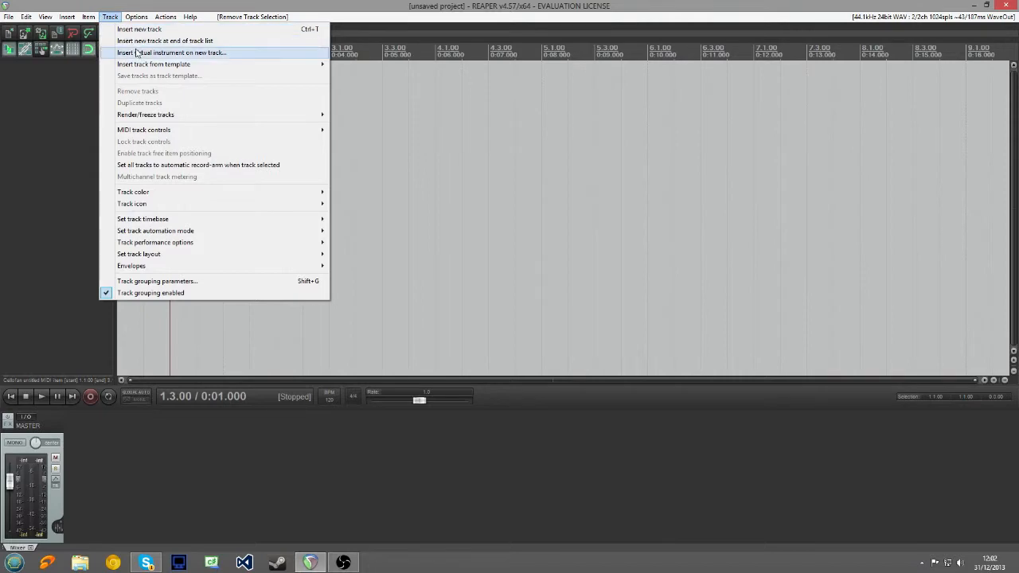
- Insert the DSK AkoustiK Guitar (x86) virtual instrument on a new track
left_click(140, 53)
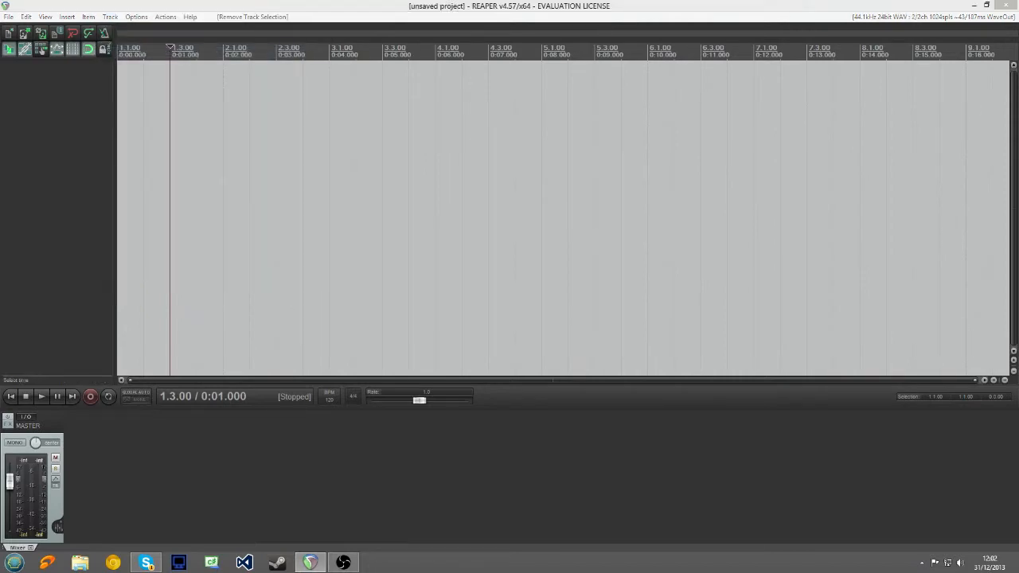
left_click_drag(624, 115, 445, 92)
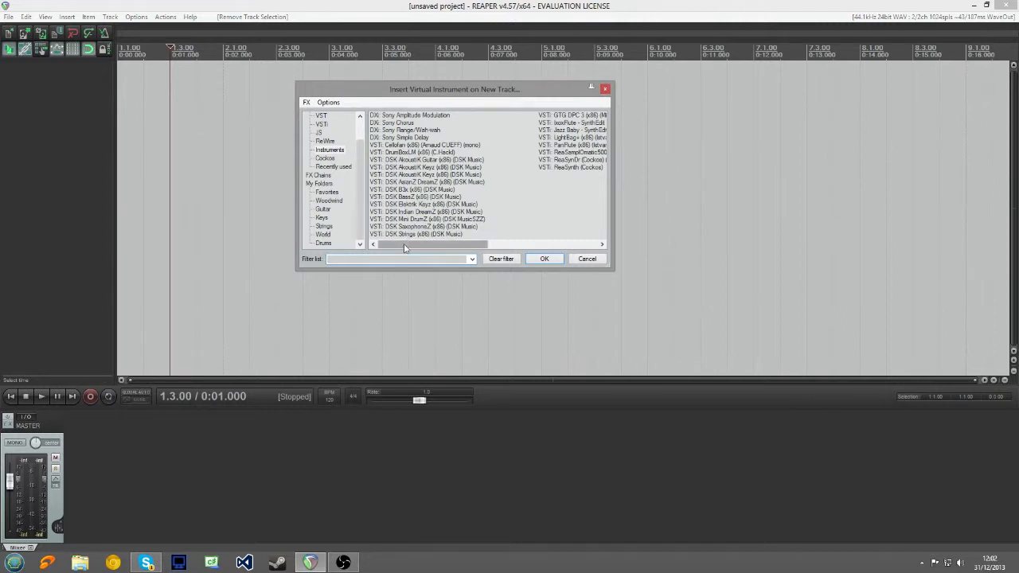
left_click_drag(424, 250, 531, 246)
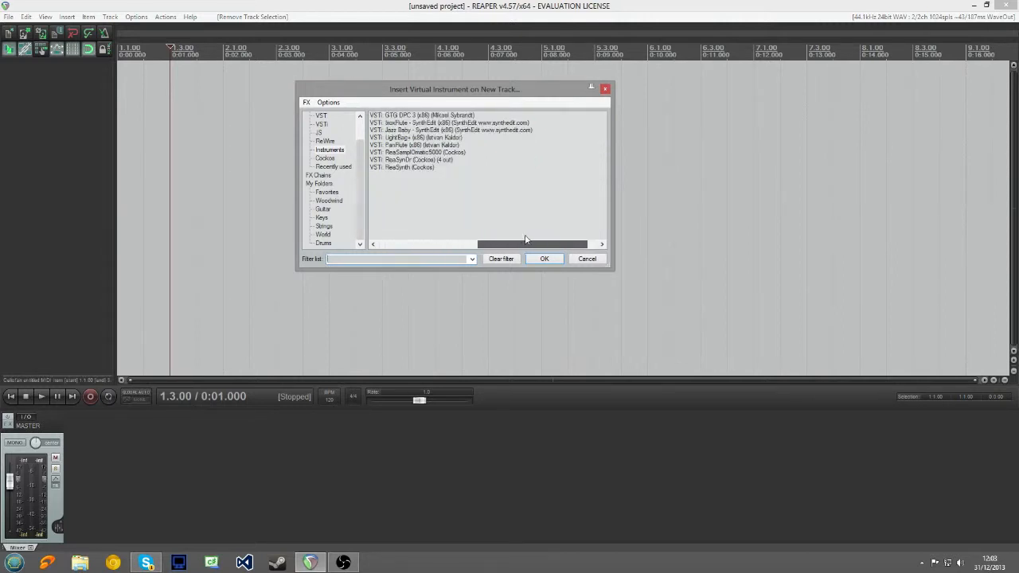
left_click(421, 169)
key("Up")
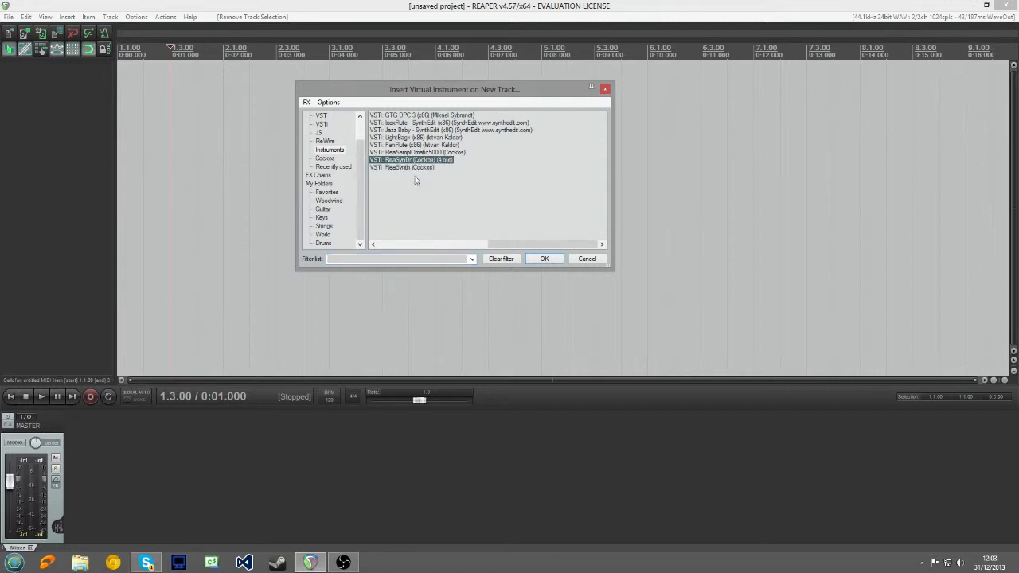
left_click_drag(499, 246, 416, 246)
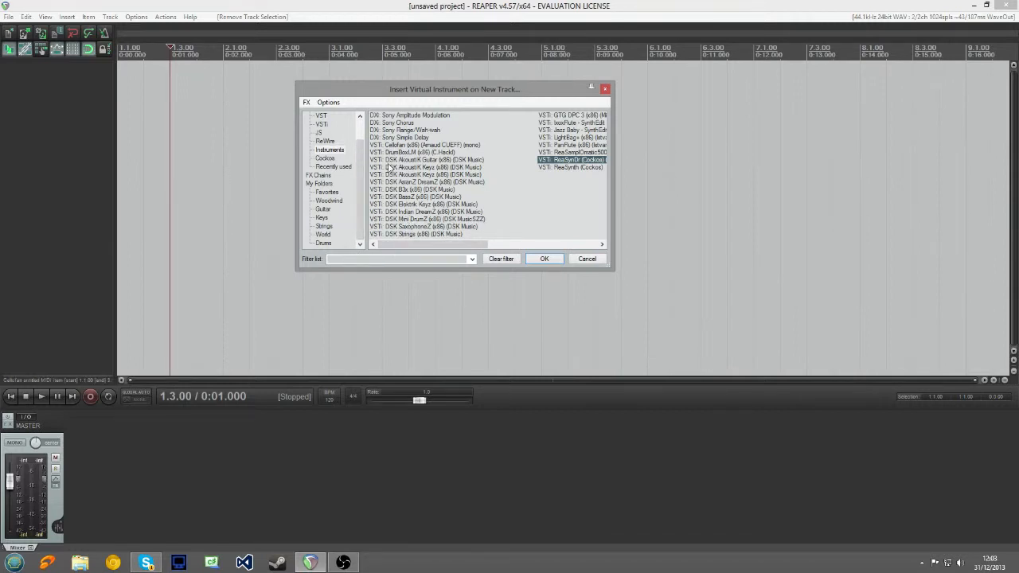
left_click(400, 160)
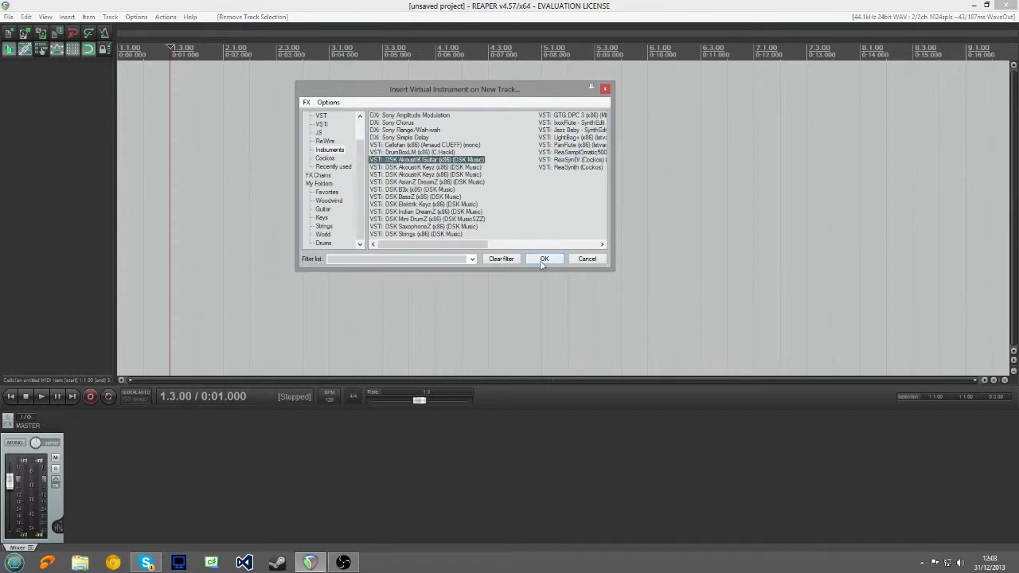
left_click(542, 263)
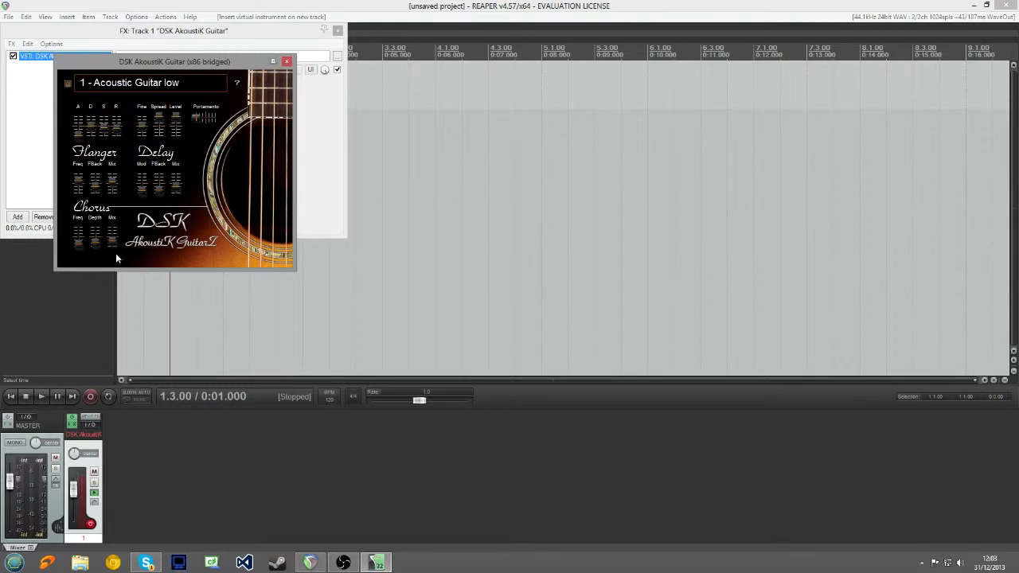
- Move the guitar plug-in window clear of the track, close the FX chain window, and select the 3 - Nylon Guitar preset
left_click_drag(205, 60, 633, 92)
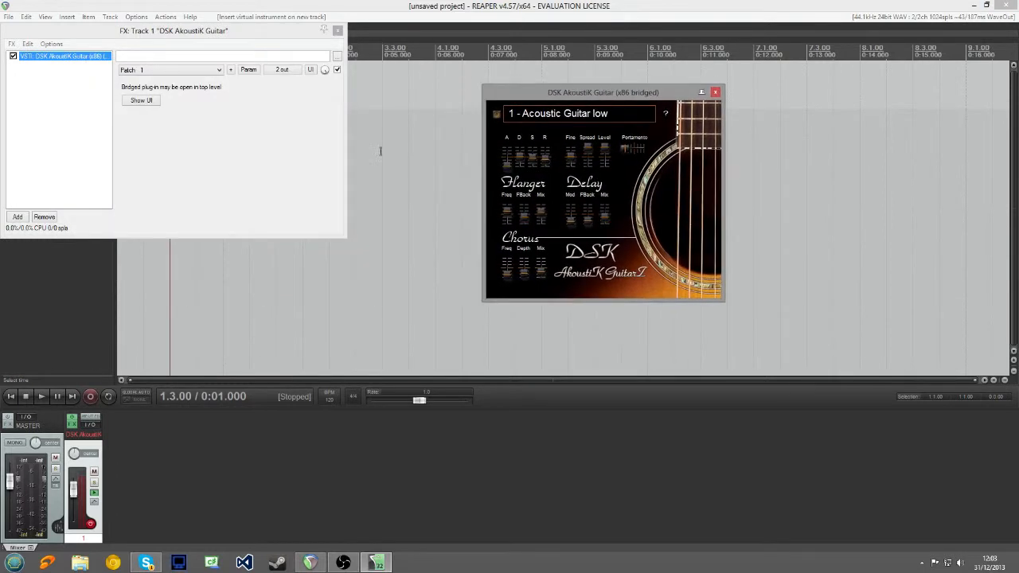
left_click_drag(254, 30, 377, 138)
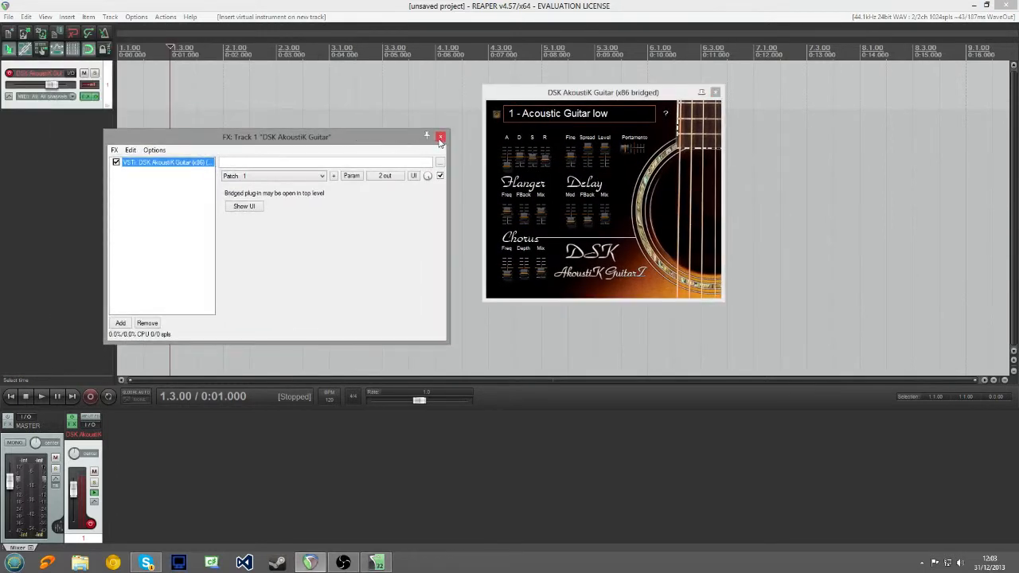
left_click(442, 137)
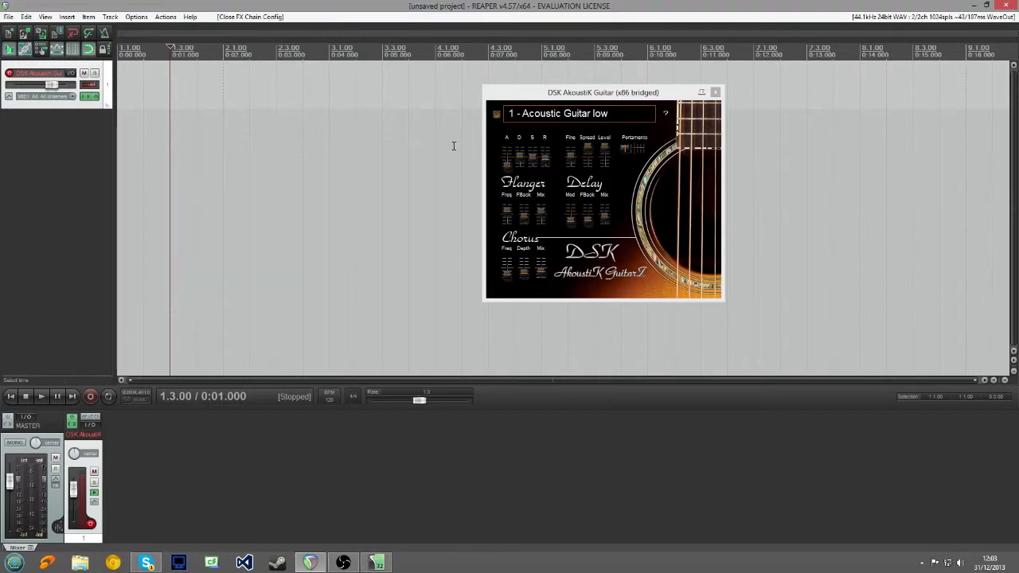
left_click(564, 117)
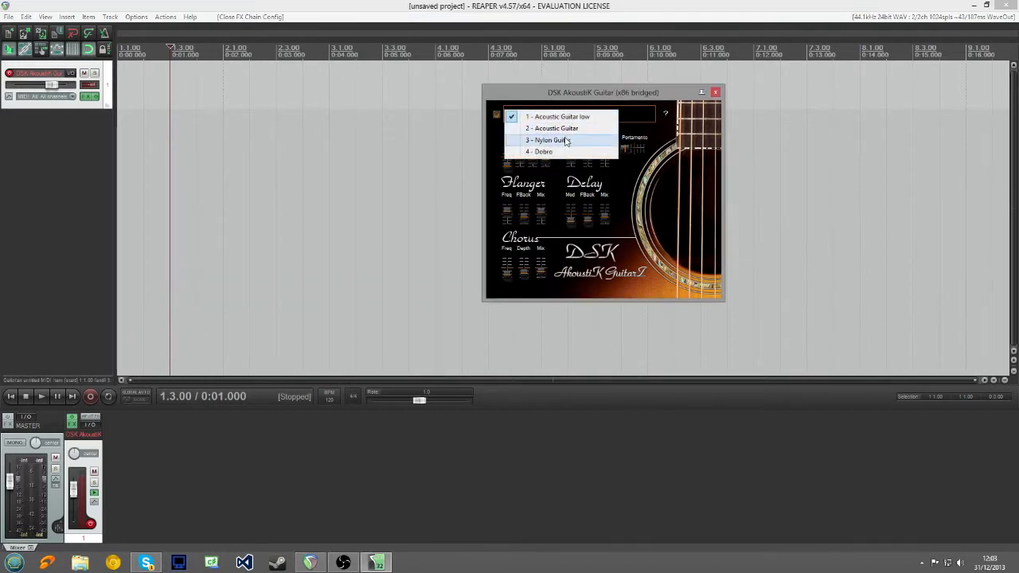
left_click(567, 141)
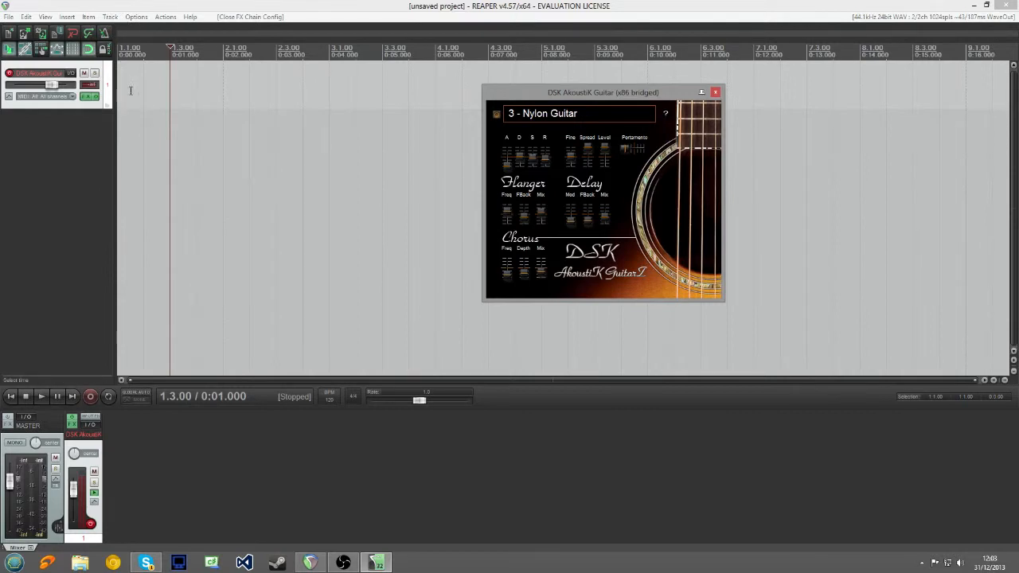
- Draw a two-bar MIDI item from bar 1 to bar 3 on the guitar track and open it in the MIDI editor
left_click(219, 8)
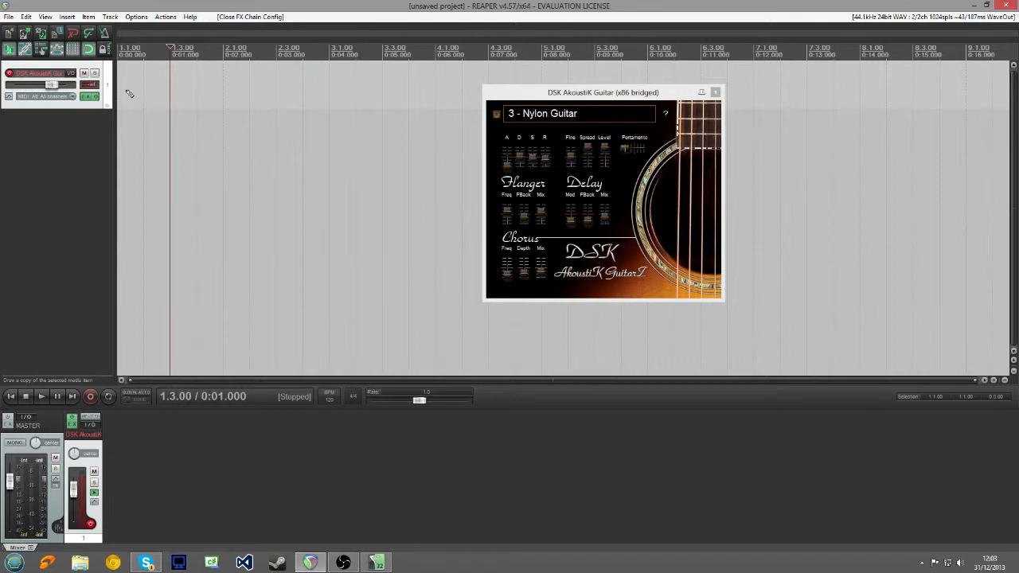
left_click_drag(128, 93, 331, 91)
double_click(209, 84)
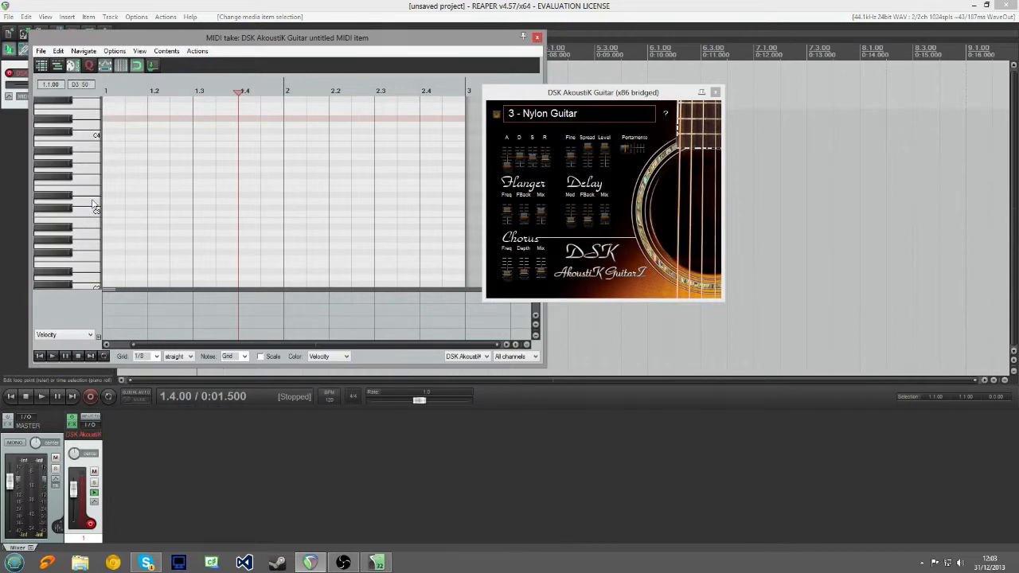
- Audition the D3 and C3 keys and lower the guitar plug-in's Delay Mix slider
left_click(92, 205)
left_click(92, 213)
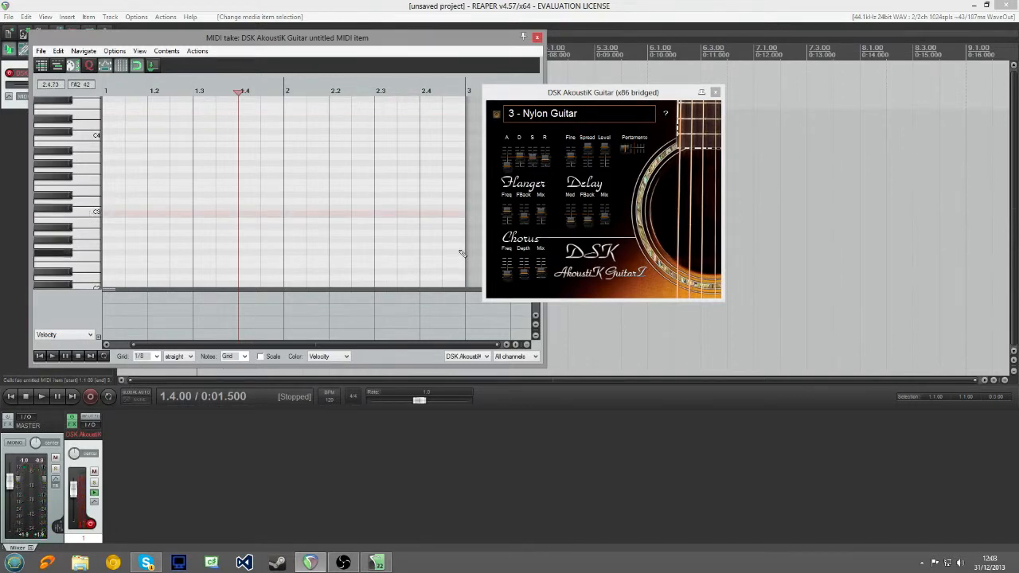
left_click(603, 218)
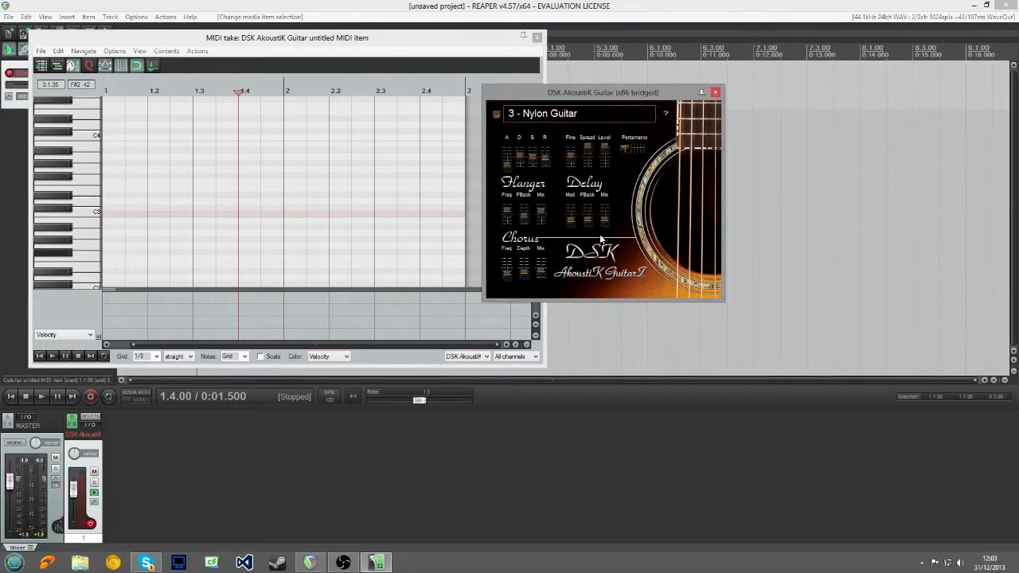
- Audition a range of low and high notes on the piano roll keyboard to hear the nylon guitar sound
left_click(92, 213)
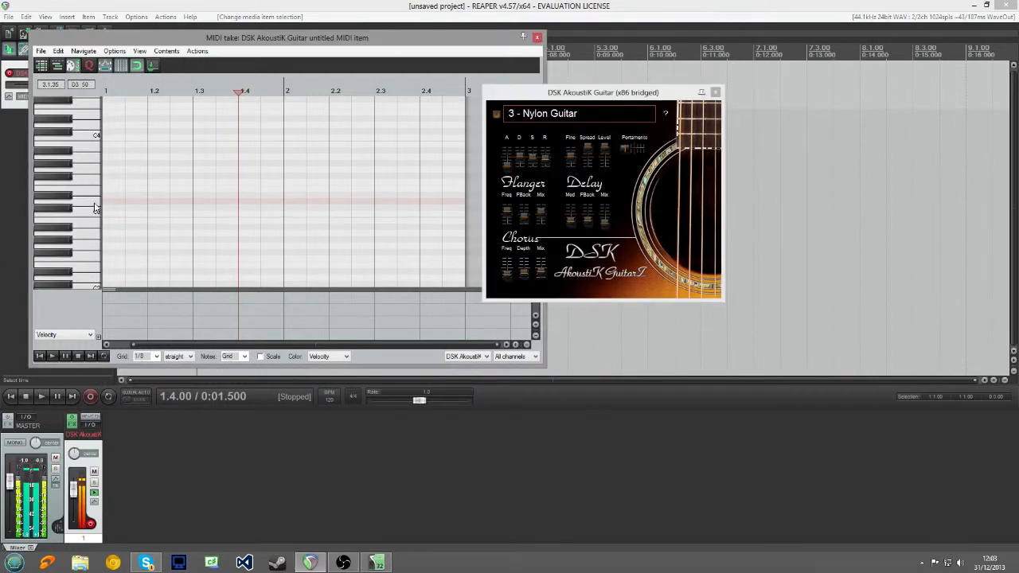
left_click(91, 201)
left_click(89, 183)
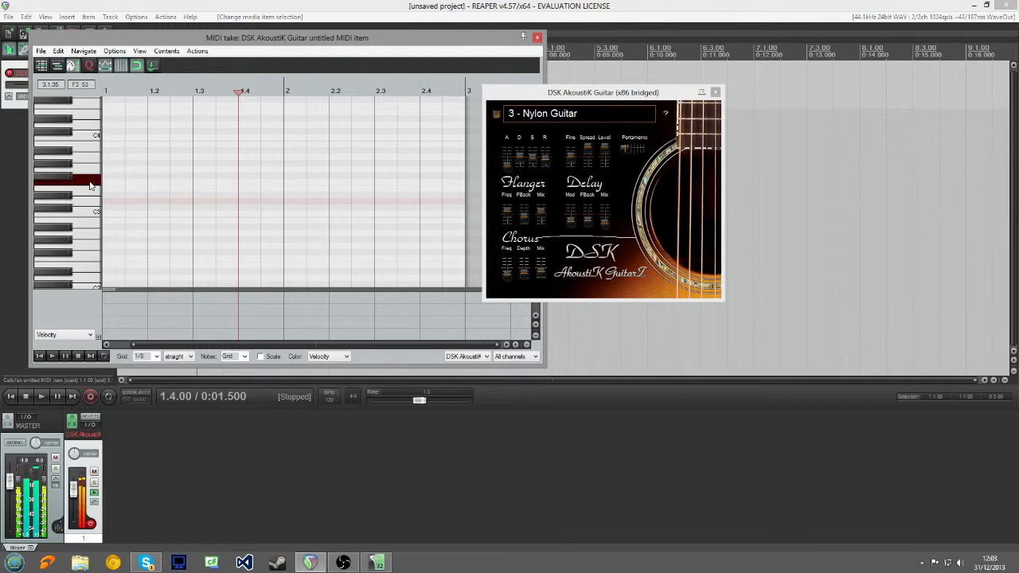
left_click(88, 205)
left_click(90, 190)
left_click(93, 221)
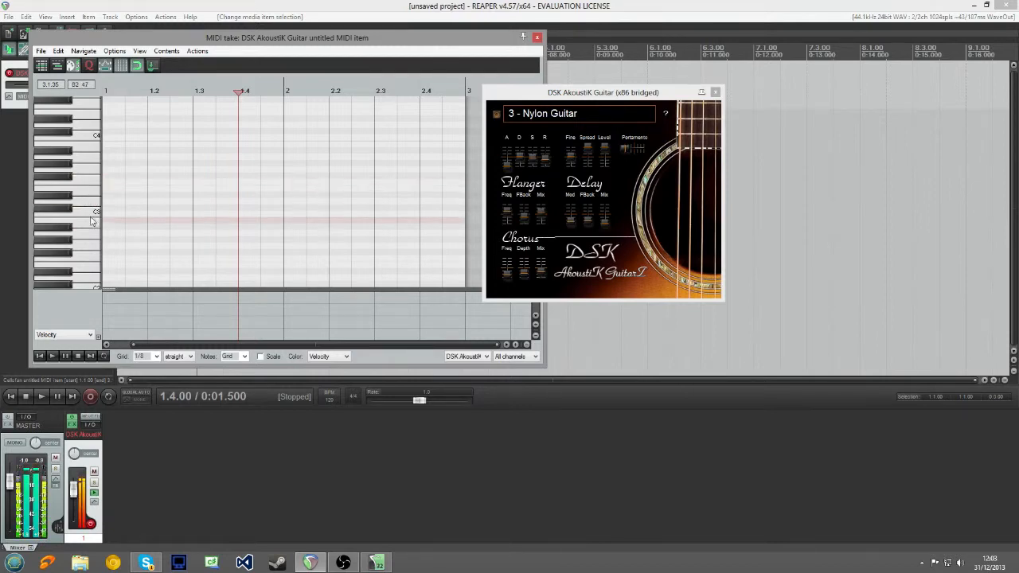
left_click(82, 204)
left_click(83, 279)
left_click(86, 151)
left_click(86, 171)
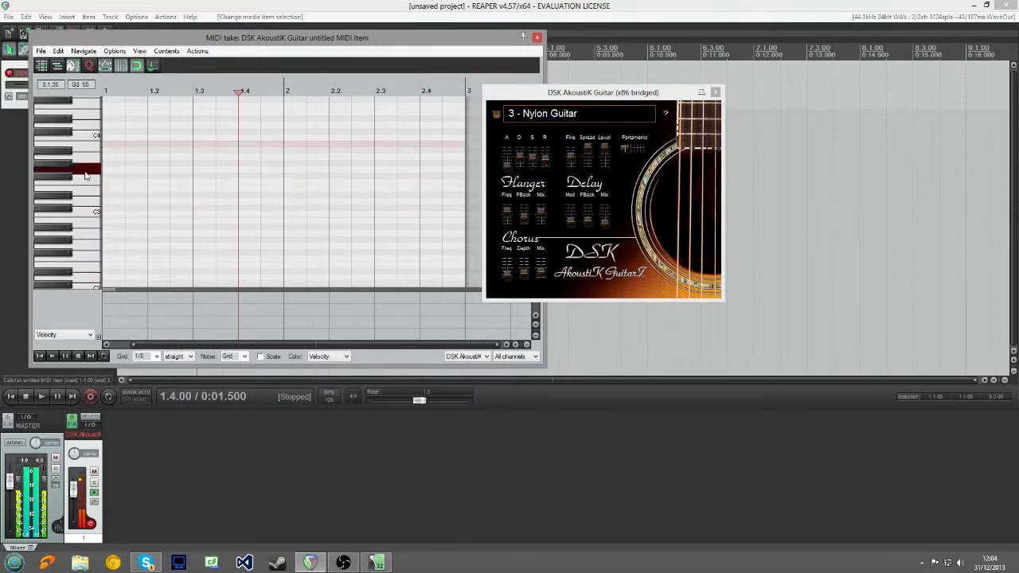
left_click(92, 112)
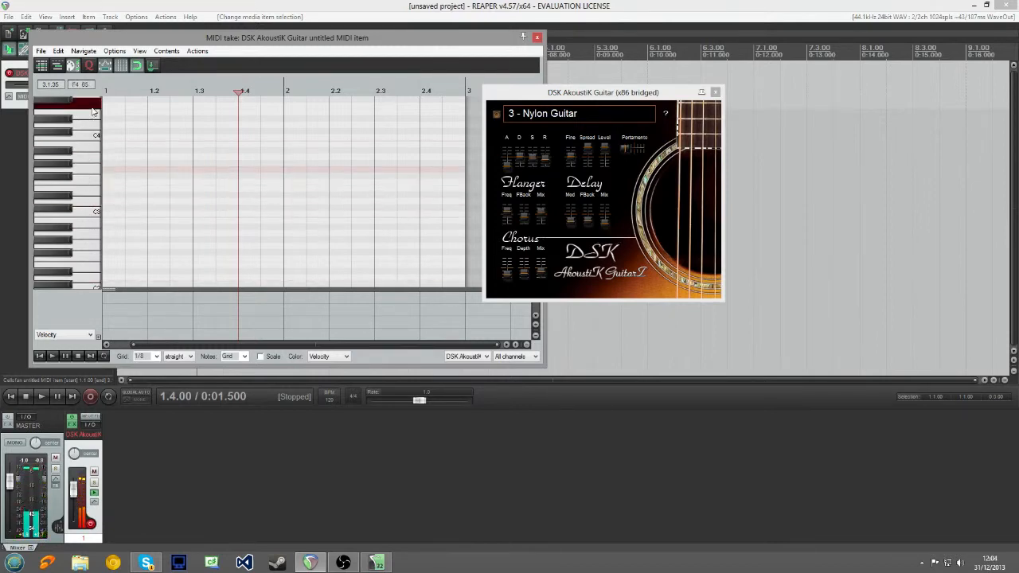
- Draw an eight-note melody of D3 and C3 eighth notes from 1.1 to 2.3, with one longer F3 note at 1.4
left_click(113, 202)
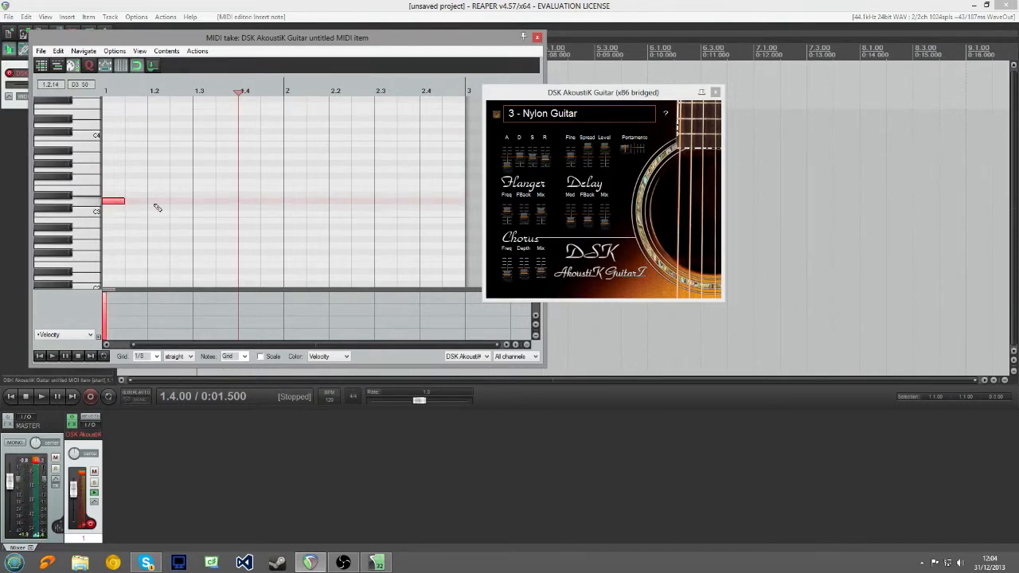
left_click(156, 203)
left_click(185, 215)
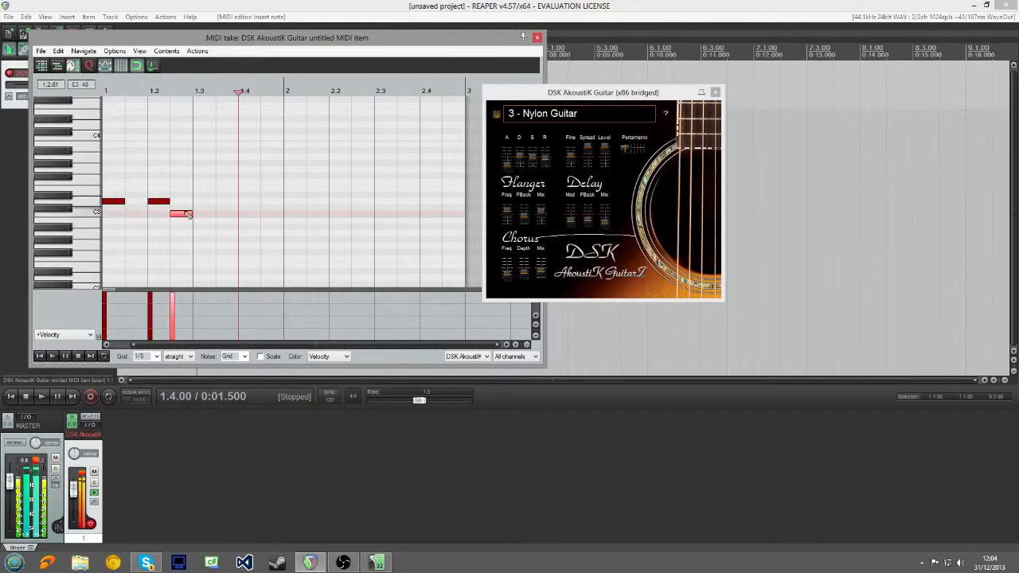
mouse_move(205, 196)
left_mouse_down()
mouse_move(204, 209)
mouse_move(205, 201)
mouse_move(288, 184)
left_mouse_up()
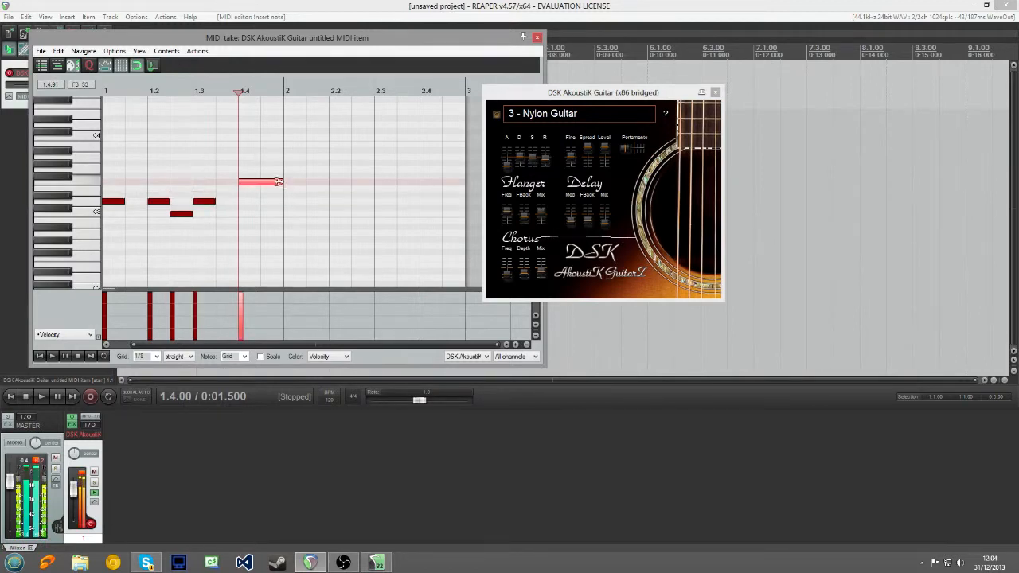
left_click(290, 201)
left_click(340, 213)
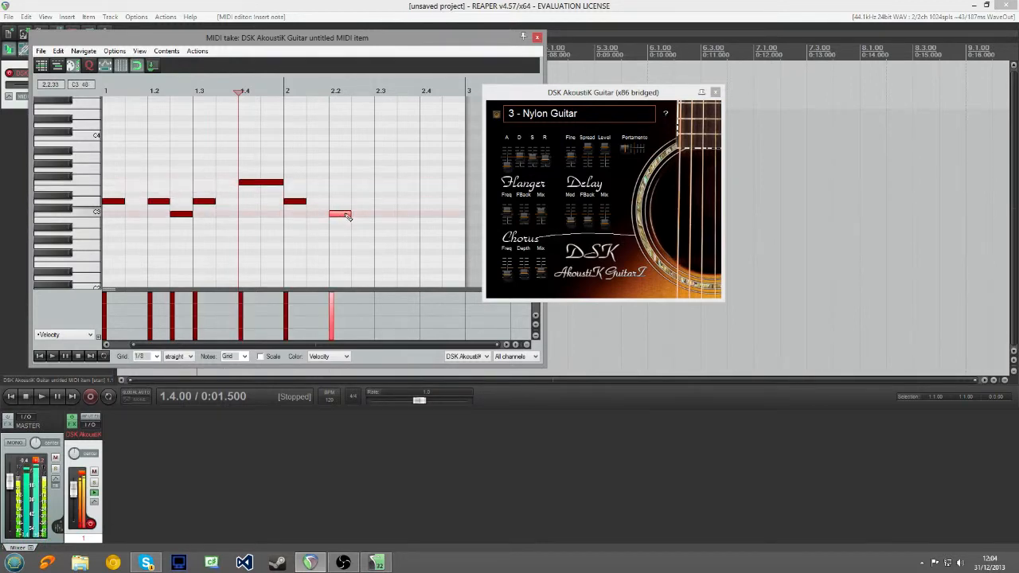
left_click(381, 201)
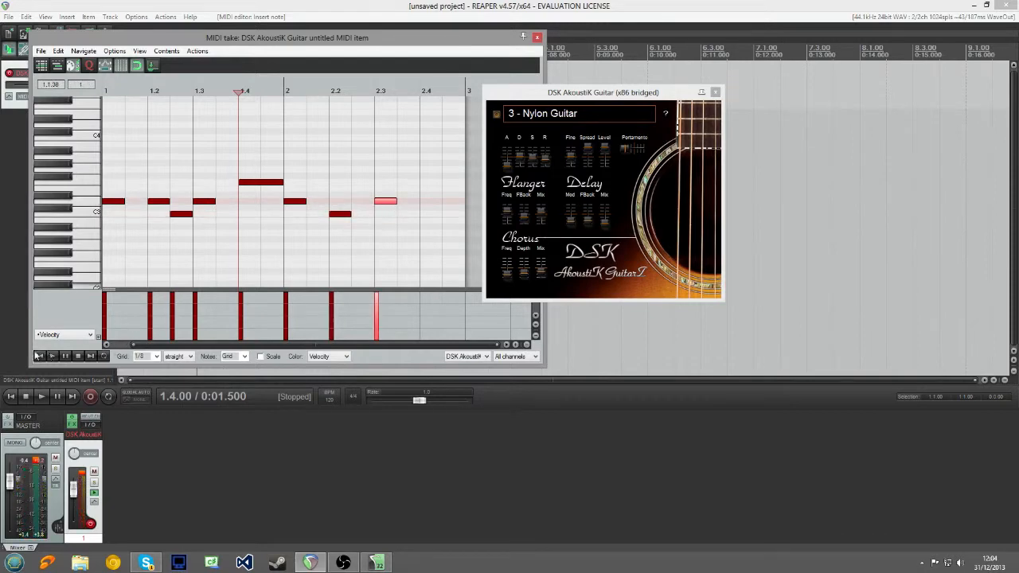
- Play the drawn melody from the start of the item and stop playback
left_click(40, 357)
left_click(52, 356)
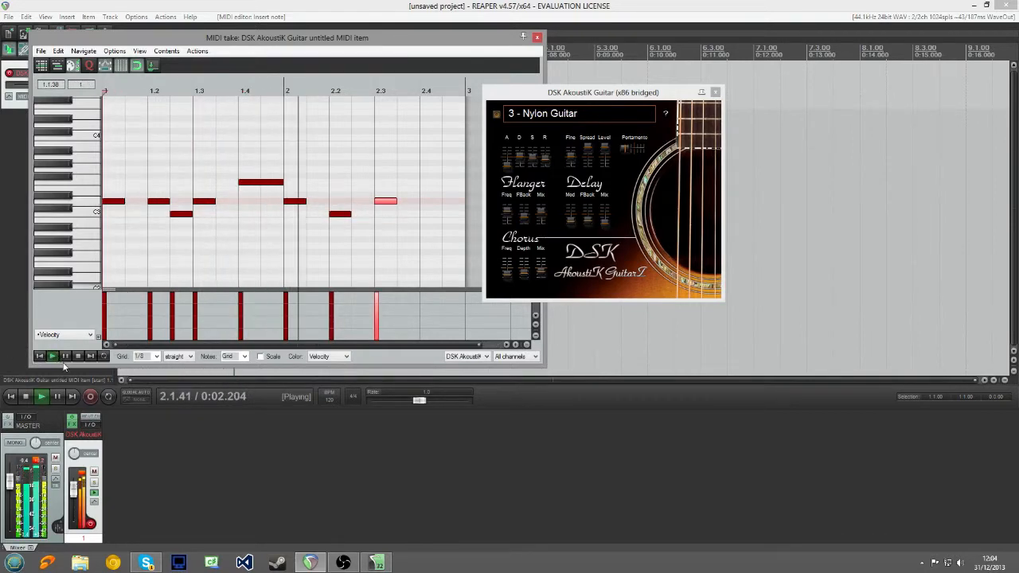
left_click(77, 357)
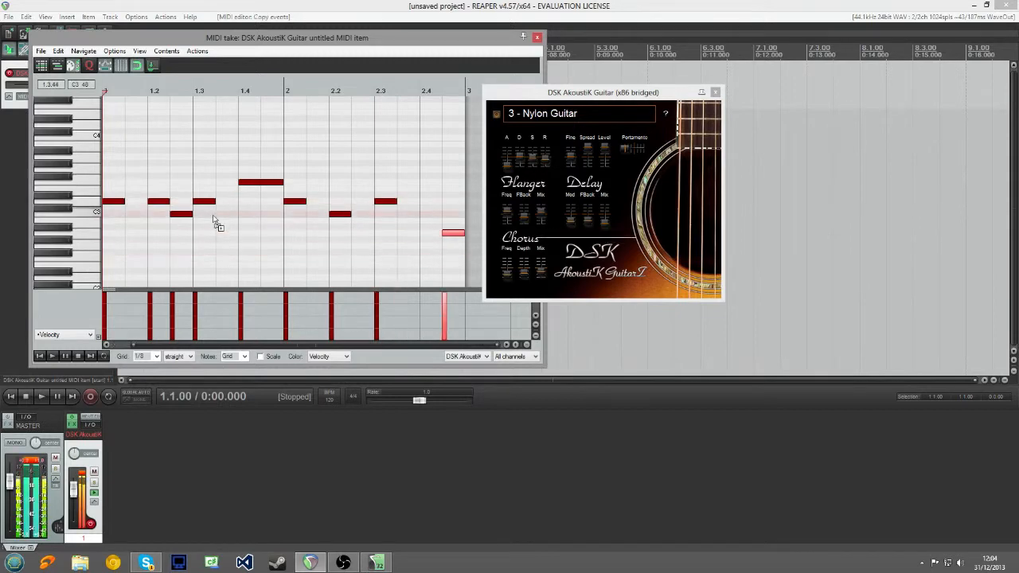
- Undo the copied note, and select the C3 note at 2.2, the D3 note at bar 2 and the F3 note at 1.4 together
key("ctrl+z")
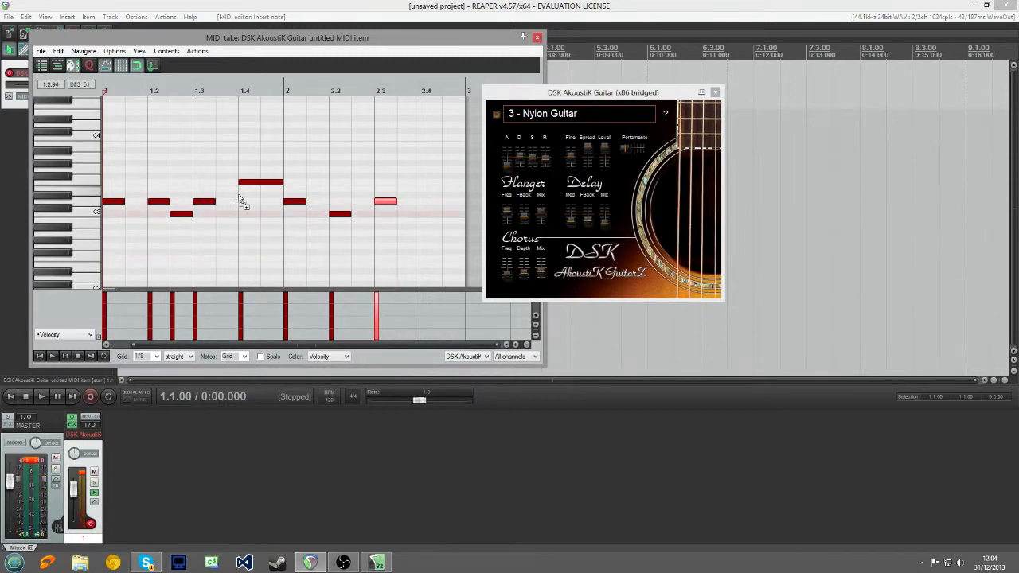
left_click_drag(407, 231, 140, 182)
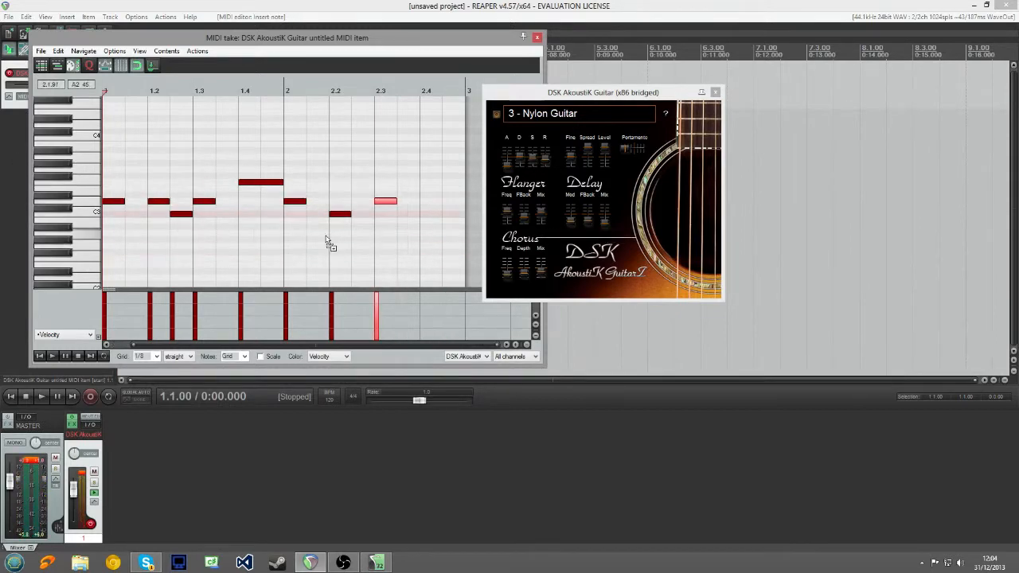
left_click_drag(408, 254, 287, 213)
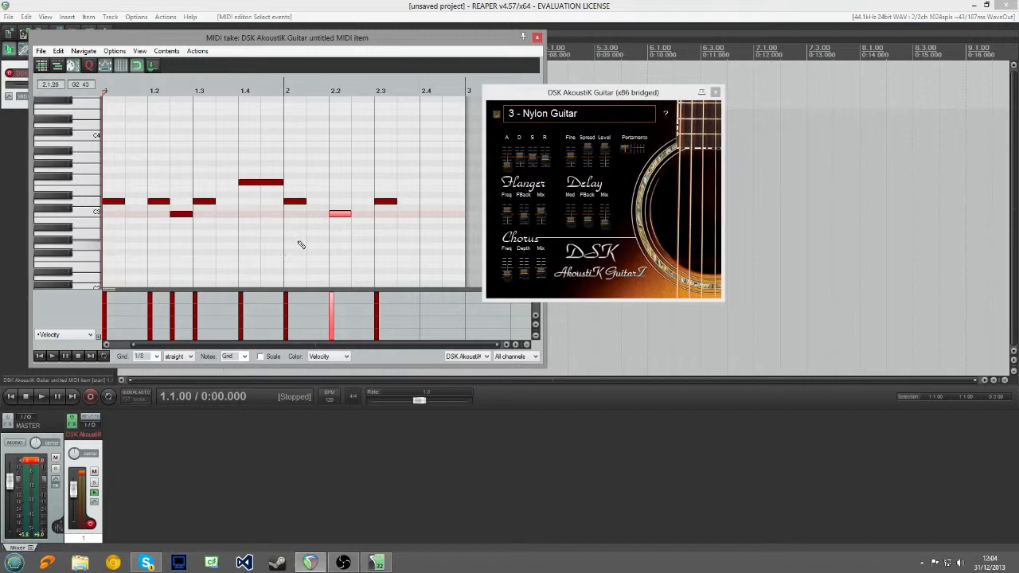
left_click(301, 203, "ctrl")
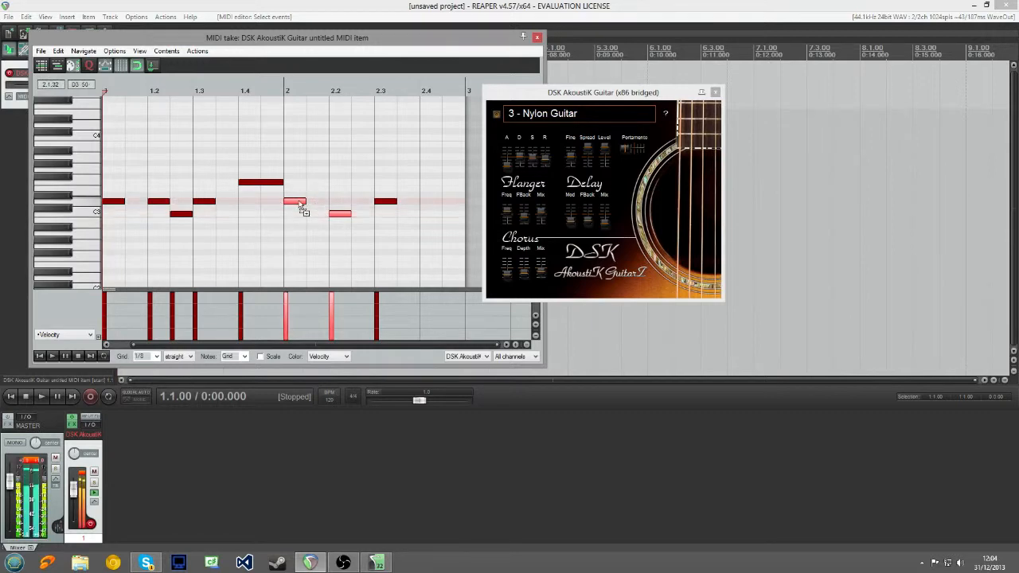
left_click(259, 184, "ctrl")
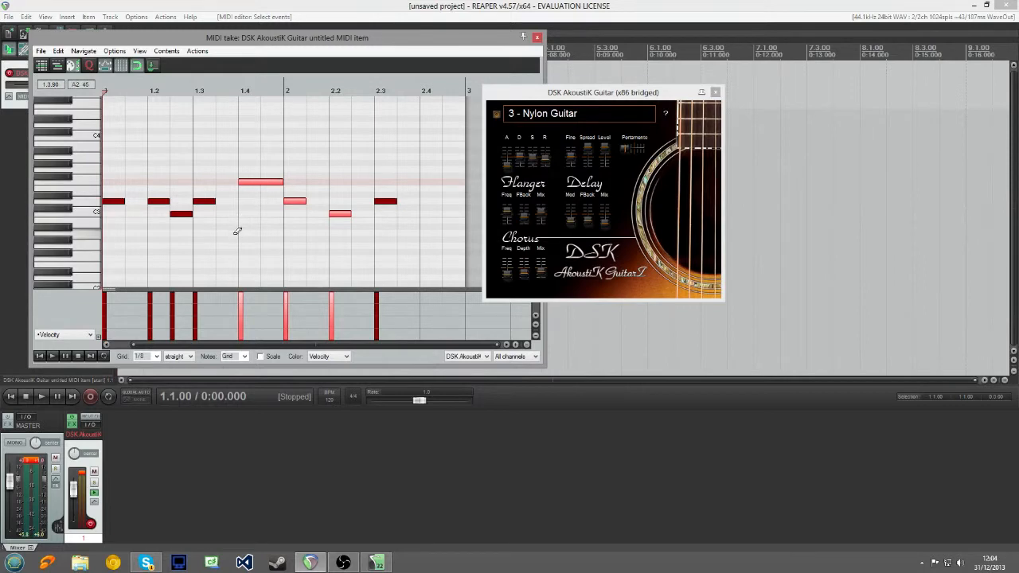
- Delete the D3 note at 2.3 and sweep the eraser back along the D3 row toward the start of the item
double_click(385, 200)
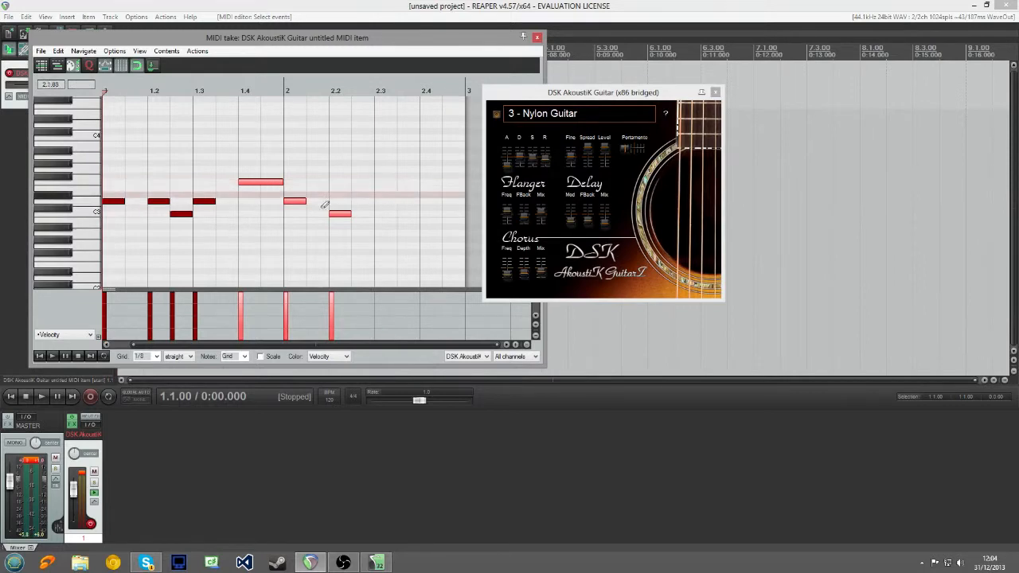
mouse_move(324, 205)
left_mouse_down()
mouse_move(321, 221)
mouse_move(310, 193)
mouse_move(159, 207)
mouse_move(93, 201)
mouse_move(116, 205)
left_mouse_up()
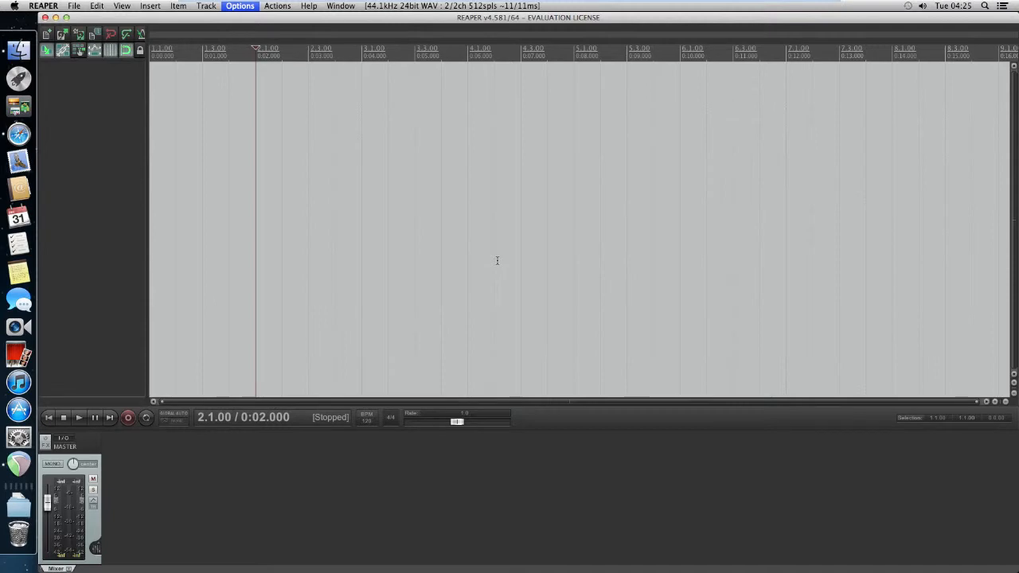
- Switch to Safari and go back from the 4Front Piano page to VST 4 FREE's Piano / Strings plug-in list
left_click(20, 136)
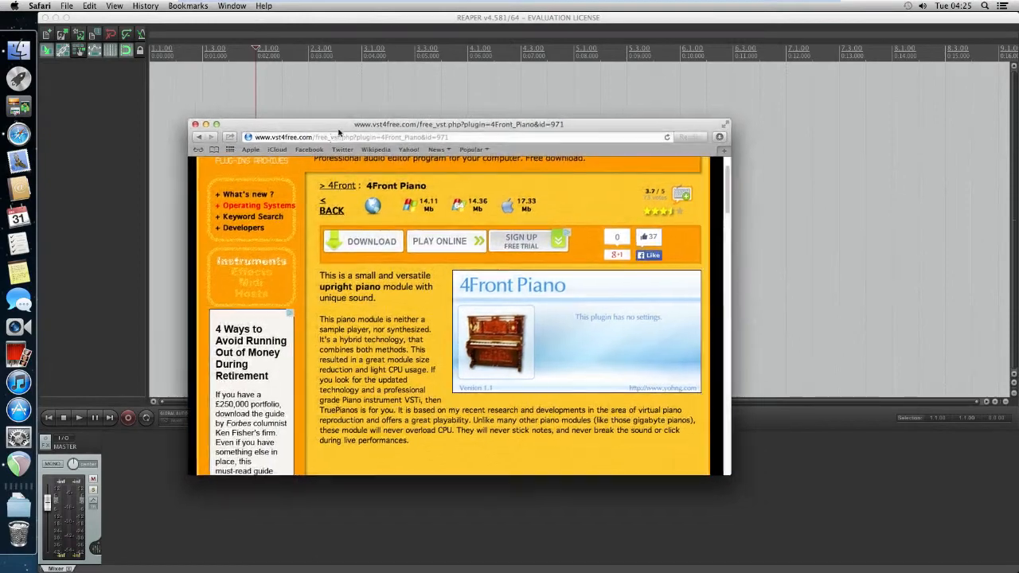
left_click_drag(358, 151, 338, 131)
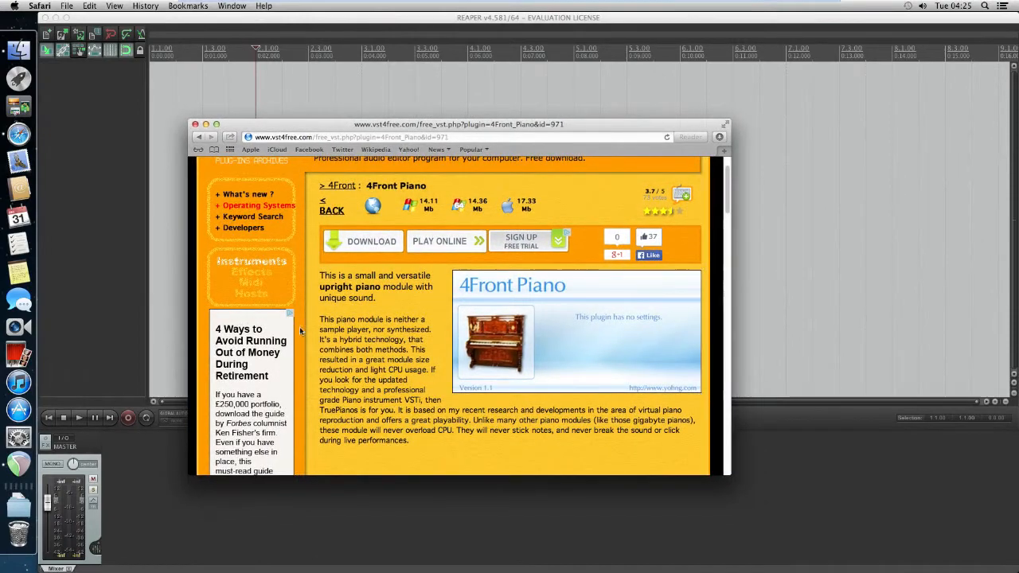
scroll(333, 332, "up", 2)
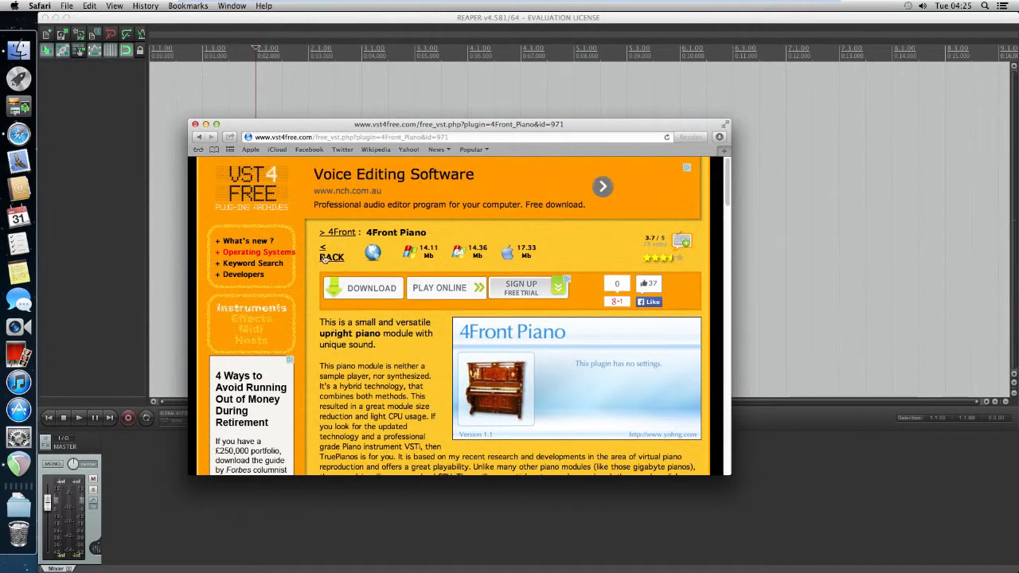
left_click(324, 257)
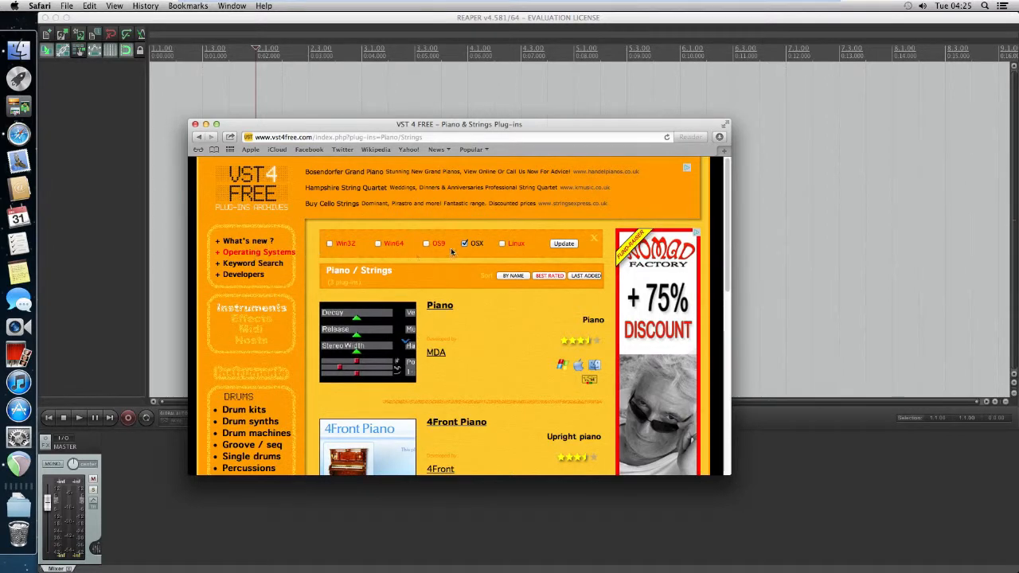
scroll(491, 311, "down", 3)
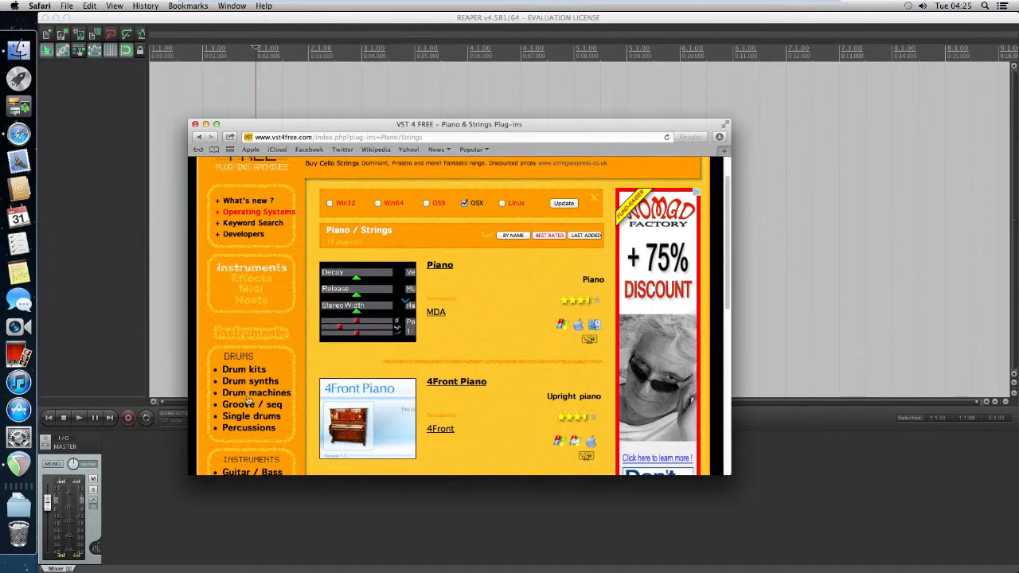
scroll(247, 372, "down", 5)
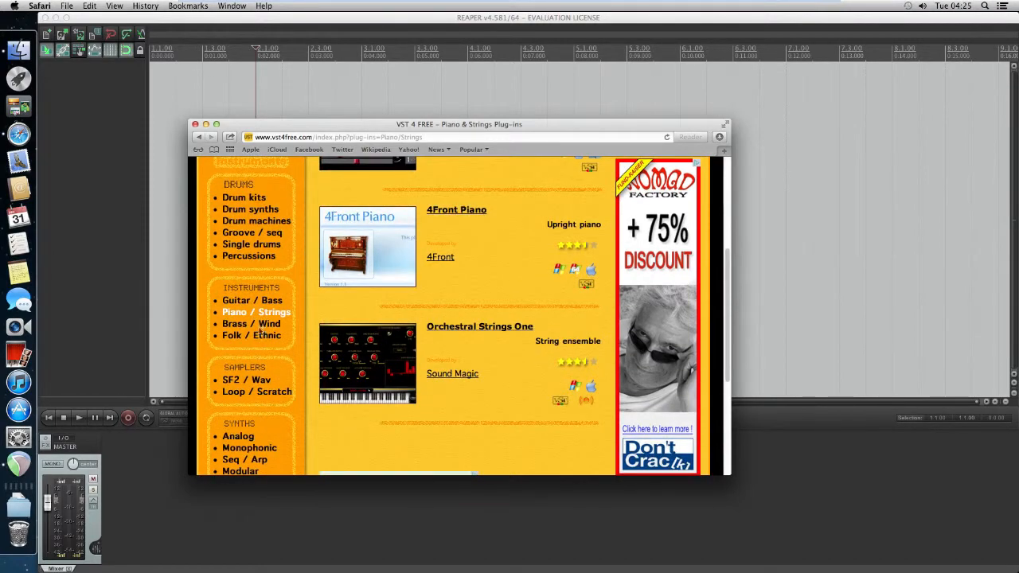
left_click(269, 315)
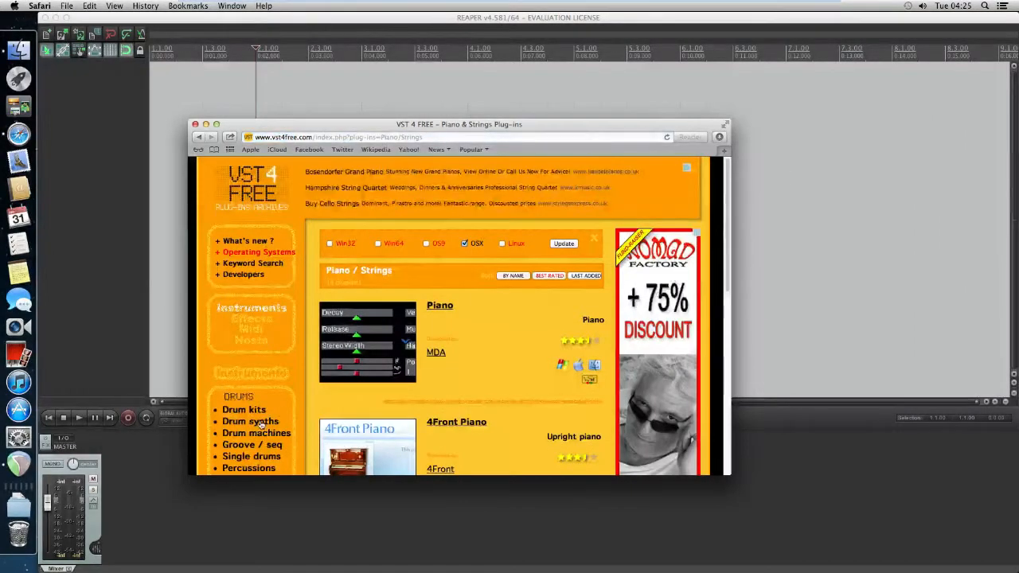
- Open the Guitar / Bass instrument category and look through its OSX plug-ins
scroll(264, 309, "down", 5)
left_click(259, 314)
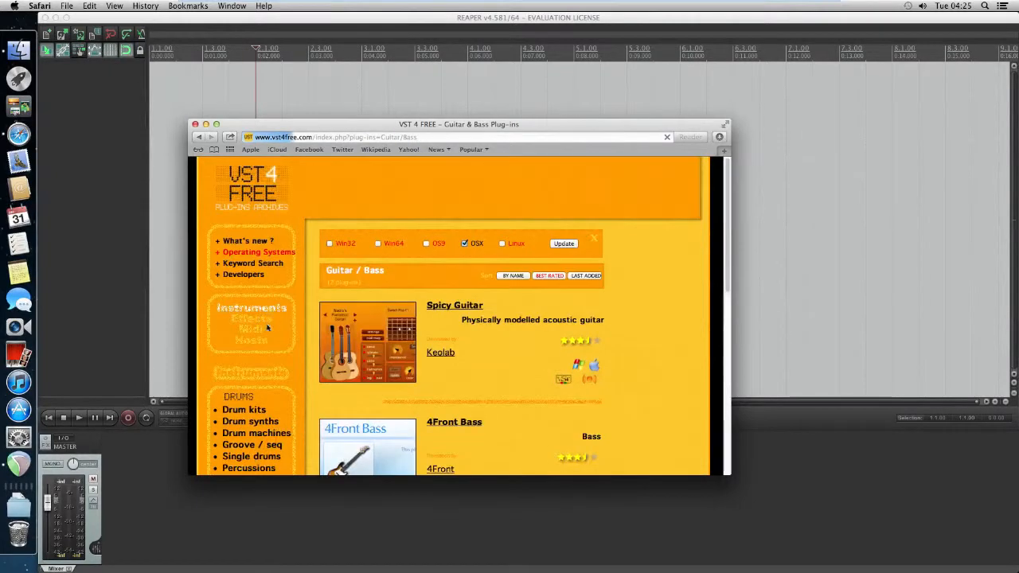
scroll(269, 323, "down", 3)
scroll(320, 364, "down", 2)
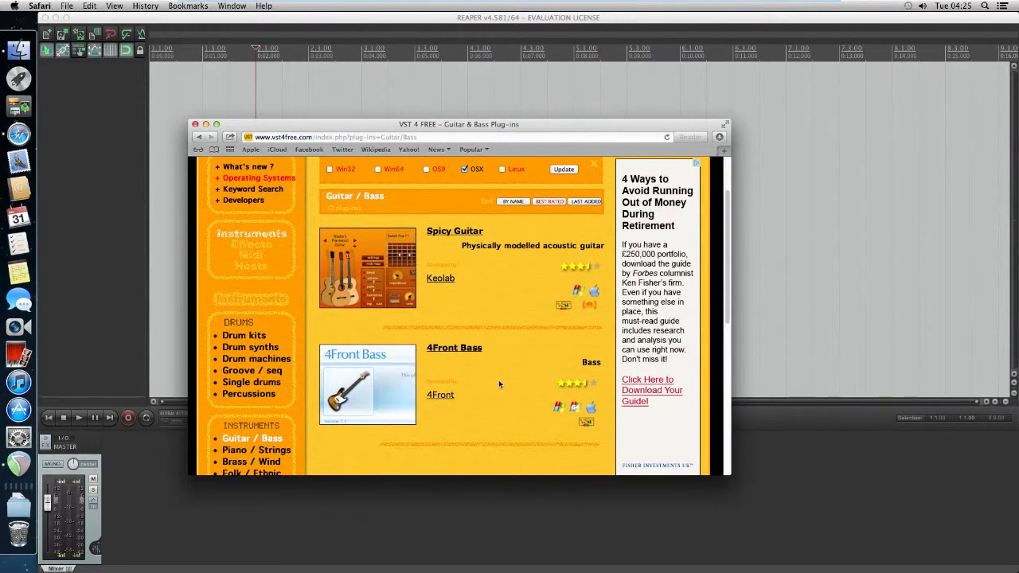
- Add Win32 and Win64 plug-ins to the Guitar / Bass list filter and look through the updated list
scroll(446, 388, "up", 2)
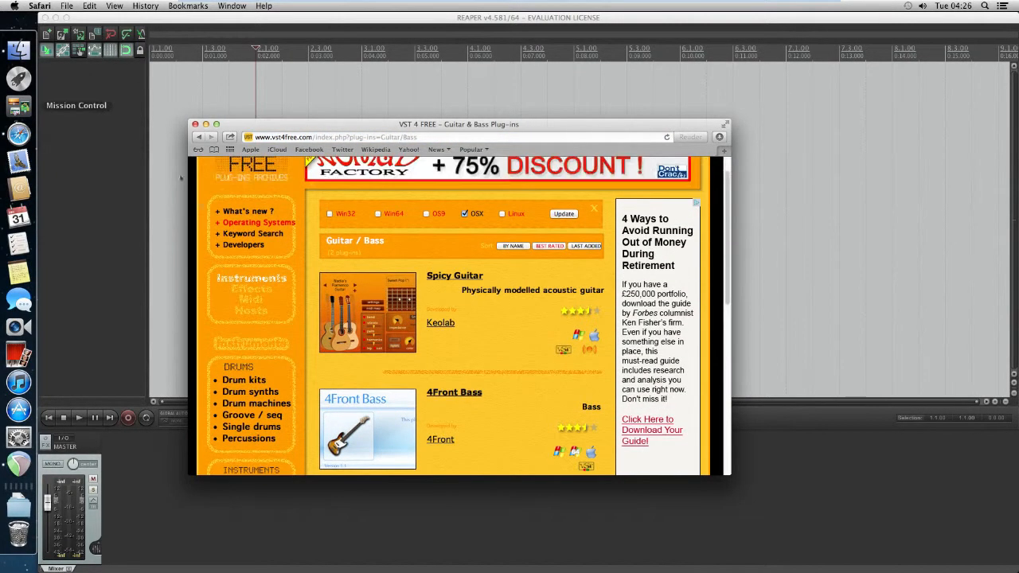
left_click(377, 215)
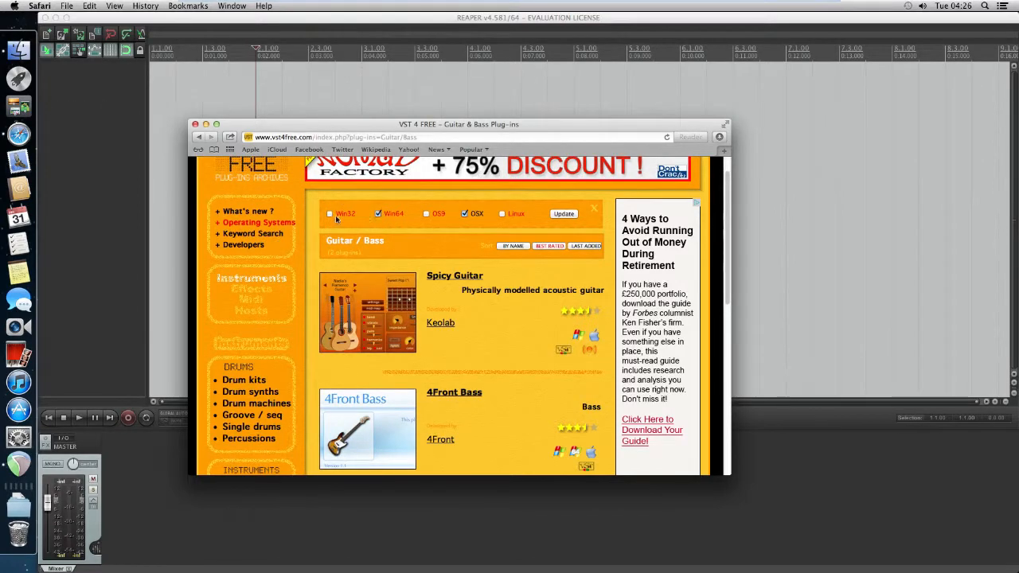
left_click(331, 215)
left_click(564, 213)
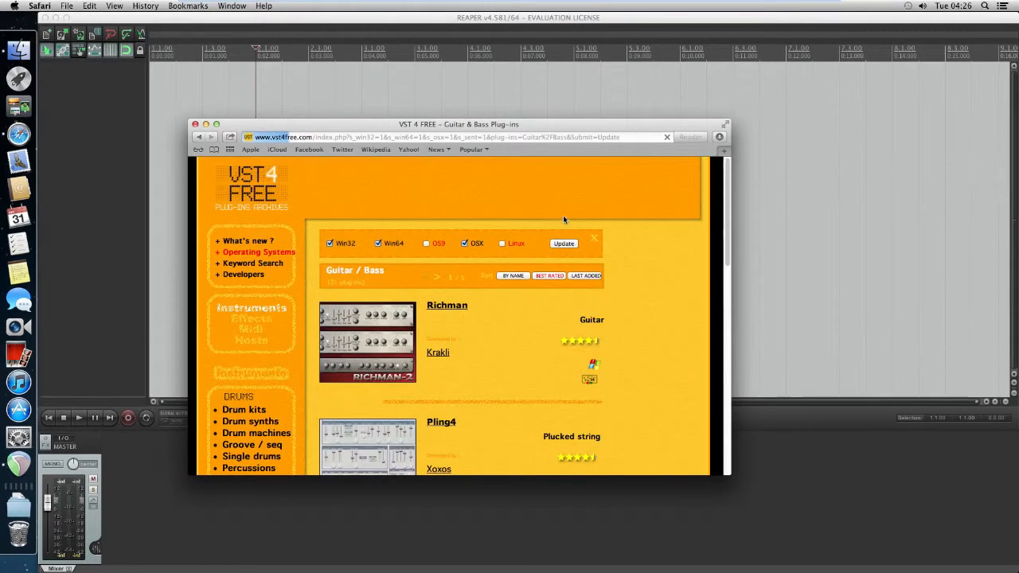
scroll(520, 327, "down", 15)
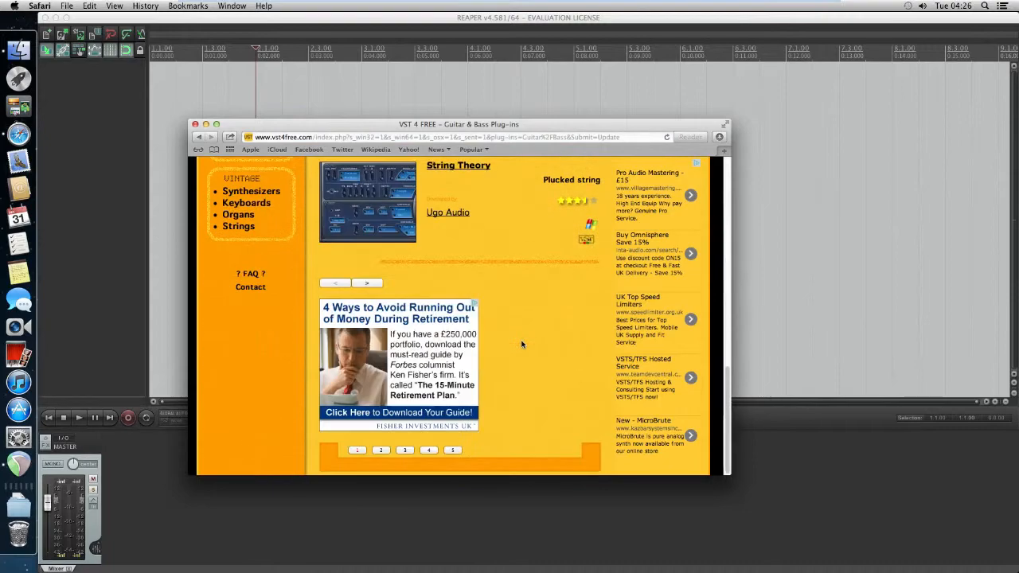
scroll(521, 338, "up", 5)
scroll(521, 344, "up", 10)
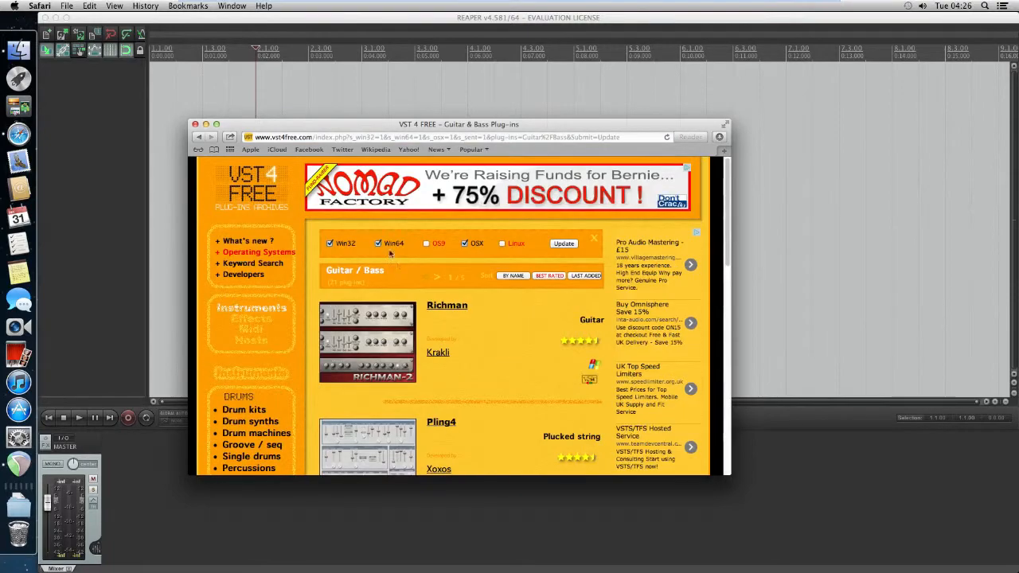
- Limit the Guitar / Bass list to OSX plug-ins only and look through it
left_click(330, 243)
left_click(559, 249)
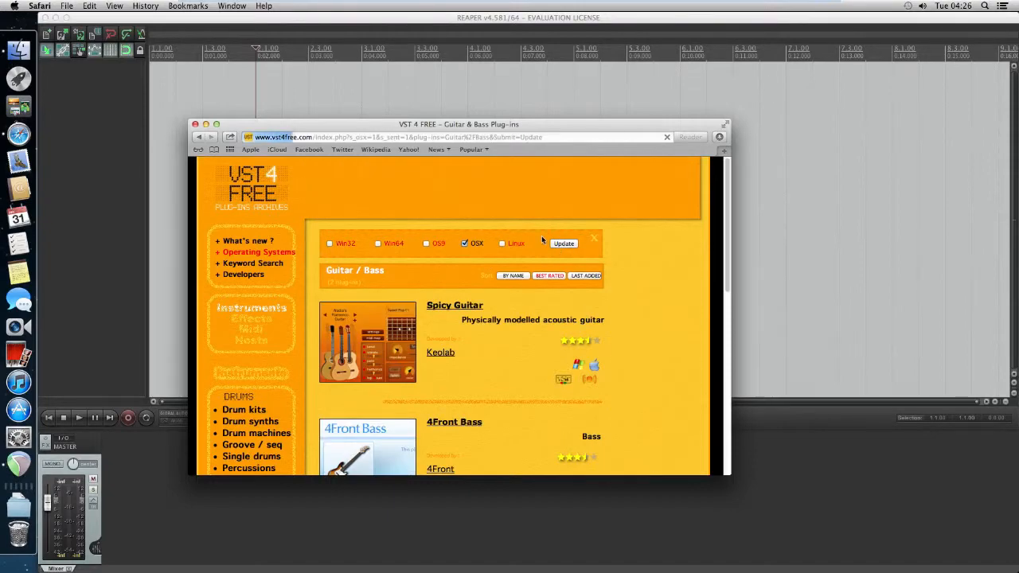
scroll(493, 365, "down", 2)
scroll(478, 383, "down", 2)
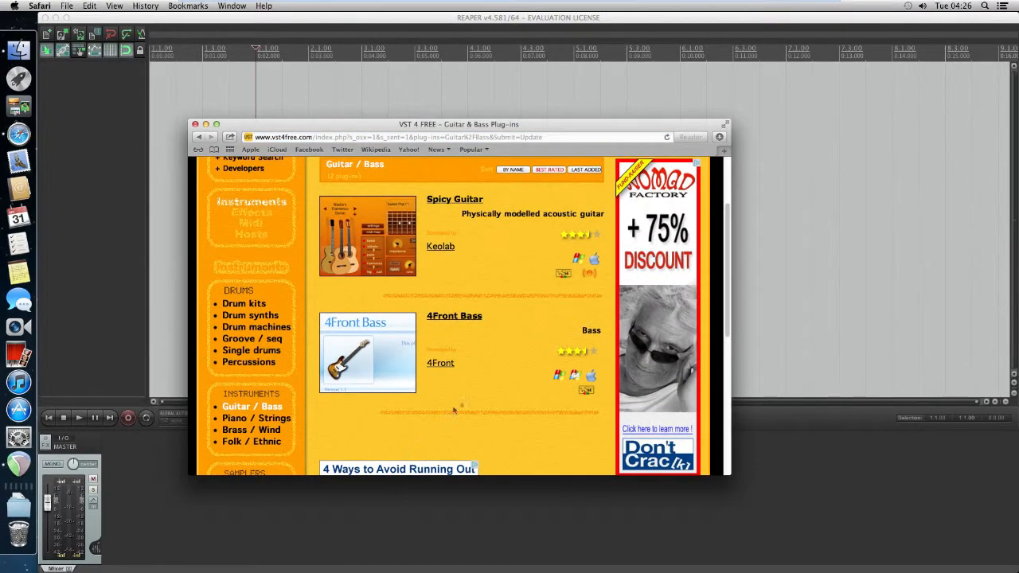
scroll(482, 371, "up", 1)
left_click_drag(454, 123, 553, 98)
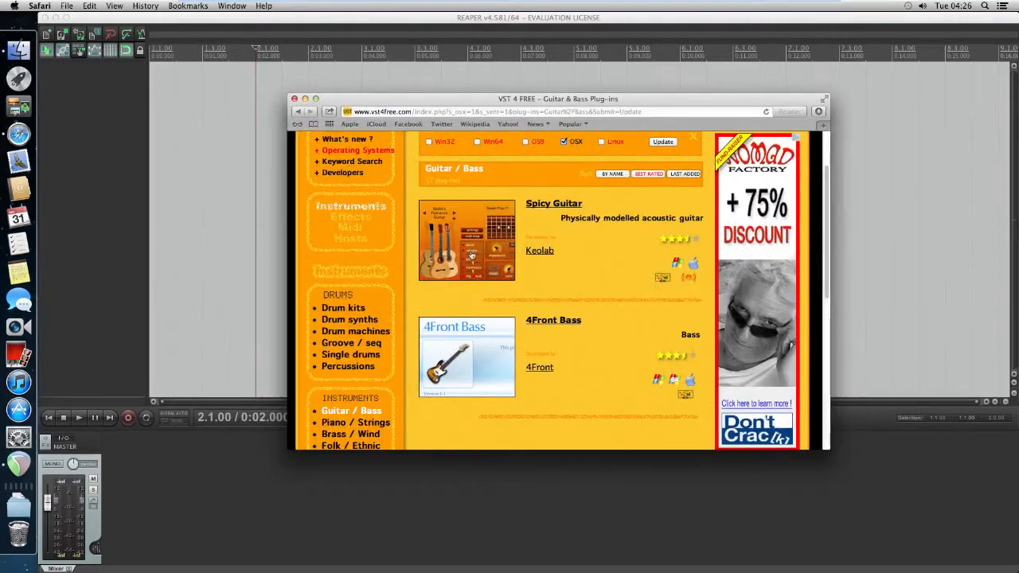
mouse_move(478, 255)
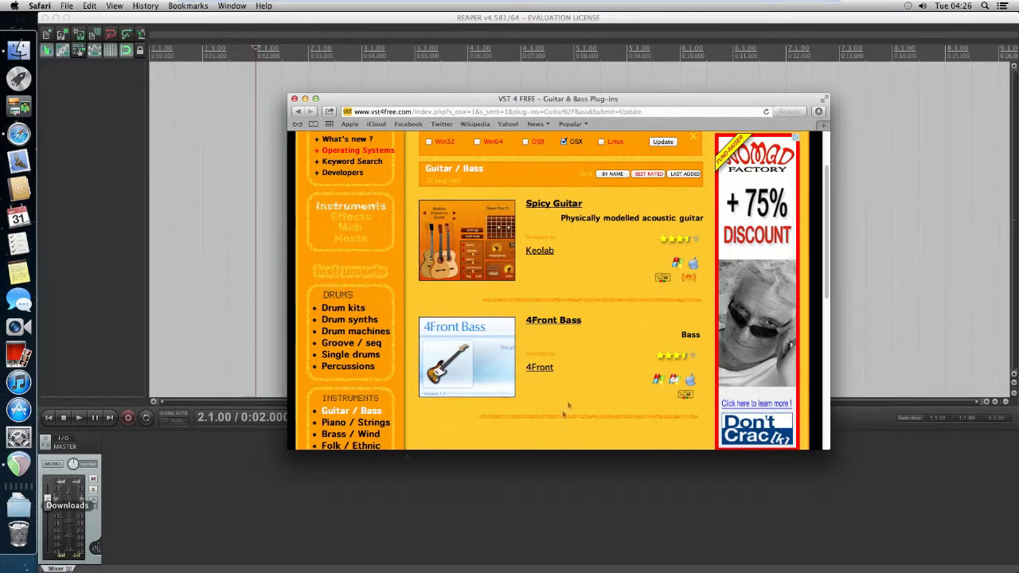
scroll(523, 432, "up", 1)
scroll(517, 434, "up", 2)
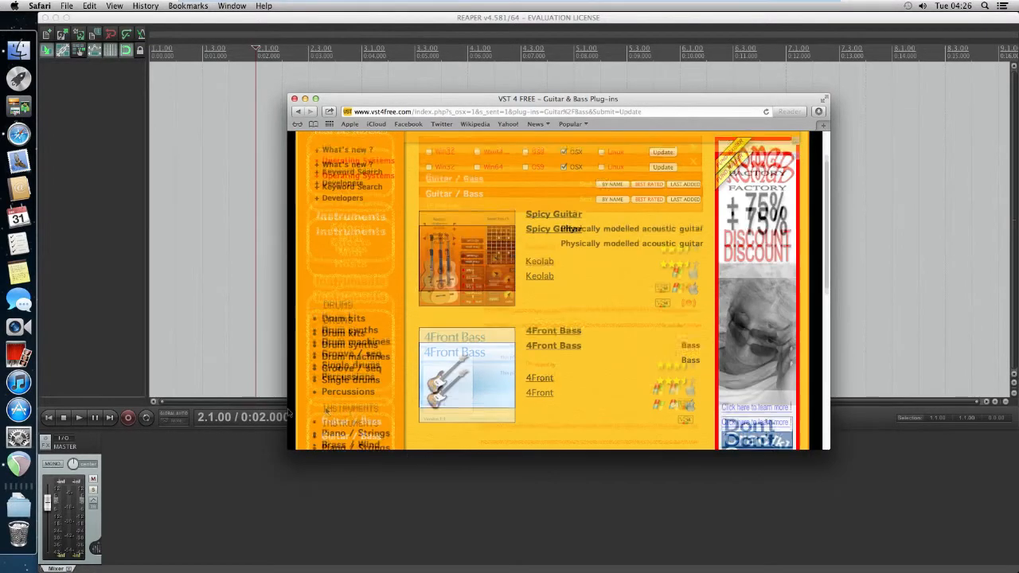
left_click(18, 505)
left_click(18, 505)
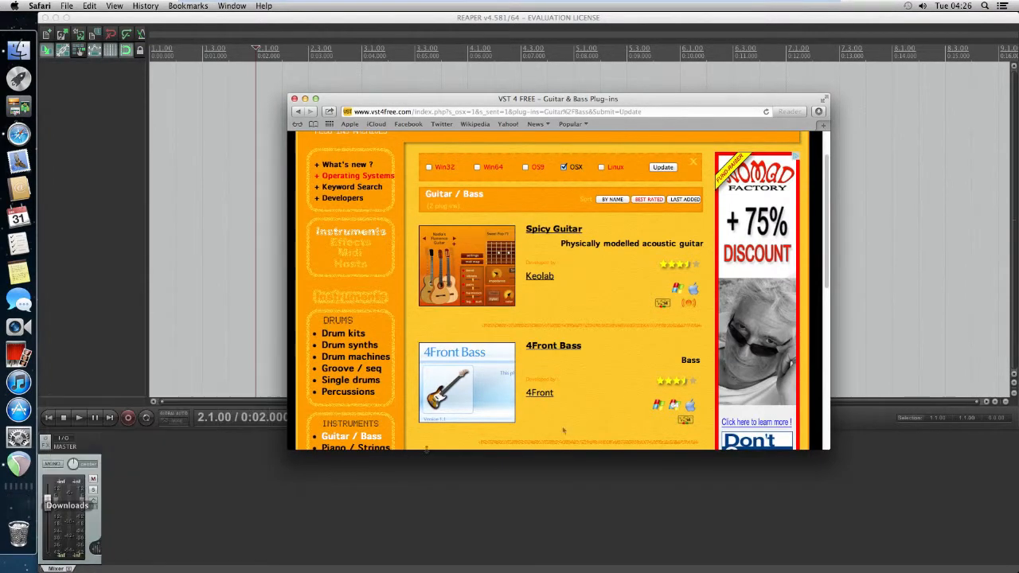
- Open the 4Front Bass page, download the plug-in's OSX version and return to REAPER
left_click(572, 353)
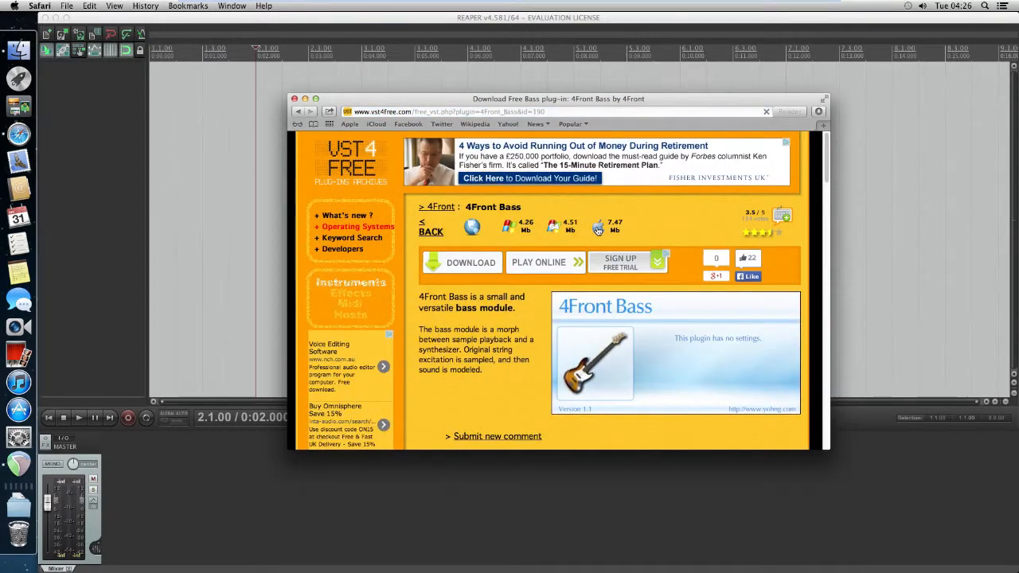
left_click(598, 228)
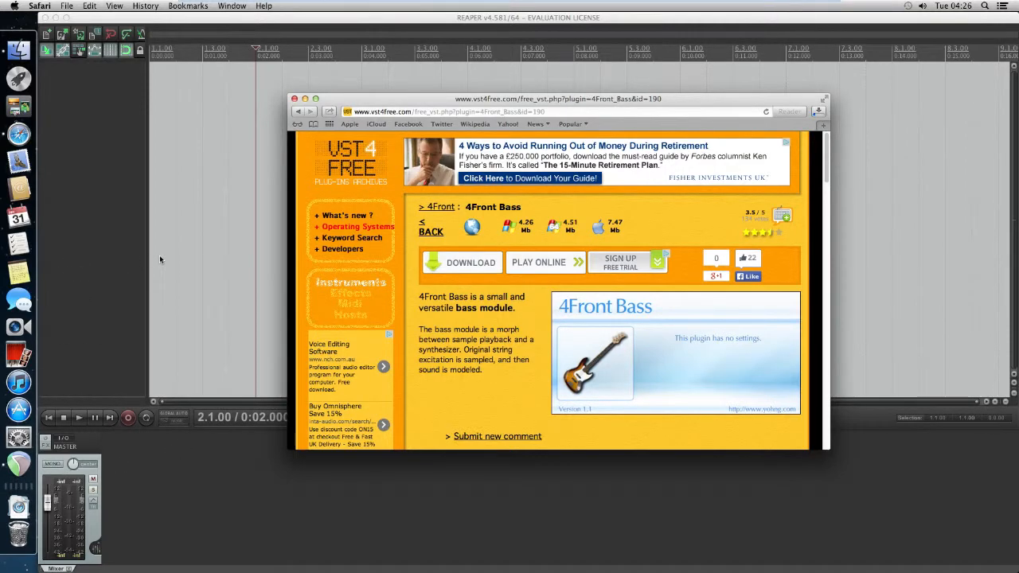
left_click(95, 236)
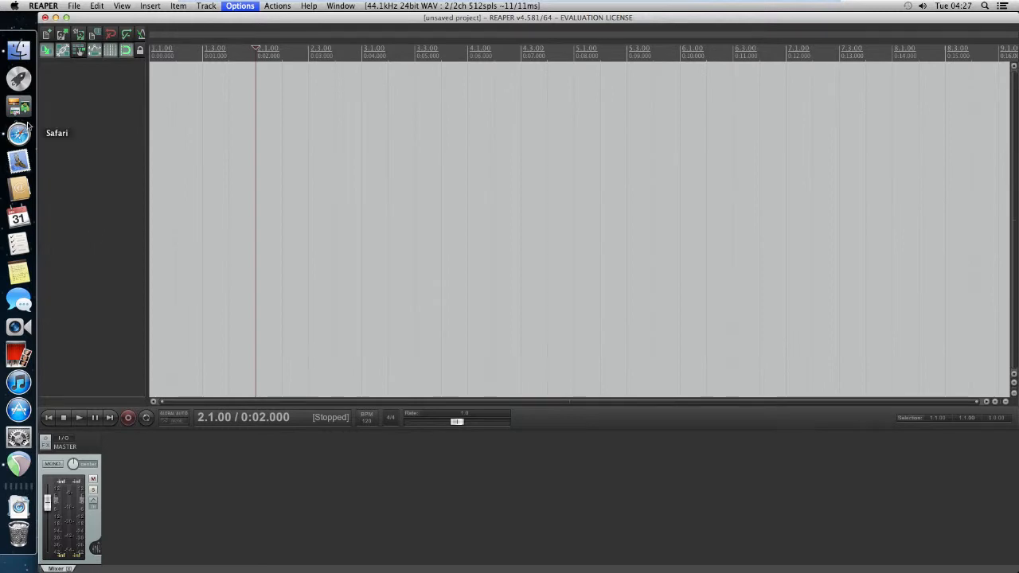
- Switch to Finder and go up from the Downloads folder to the top level of the Macintosh drive
left_click(17, 51)
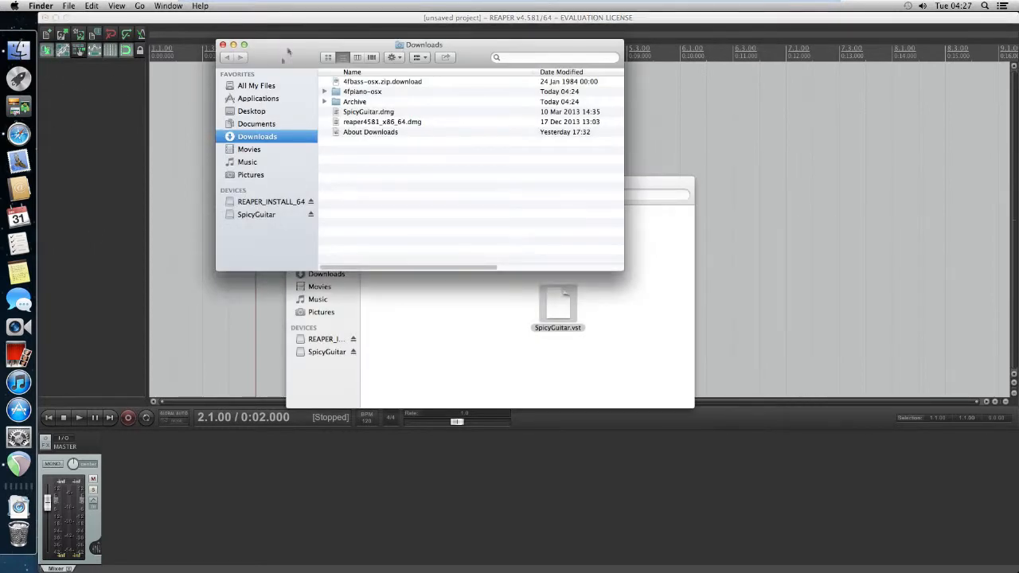
left_click_drag(295, 48, 325, 89)
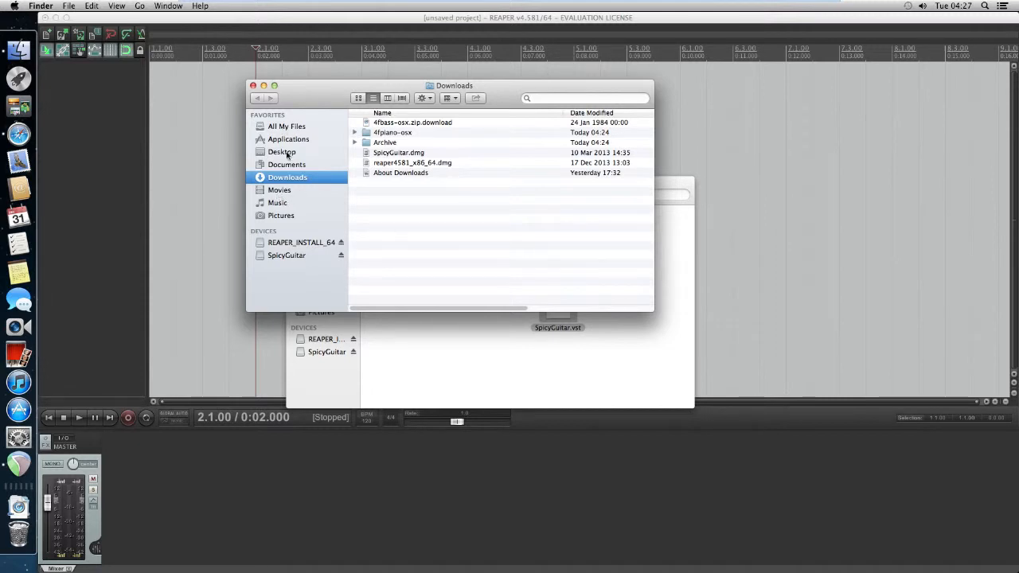
key("super+Up")
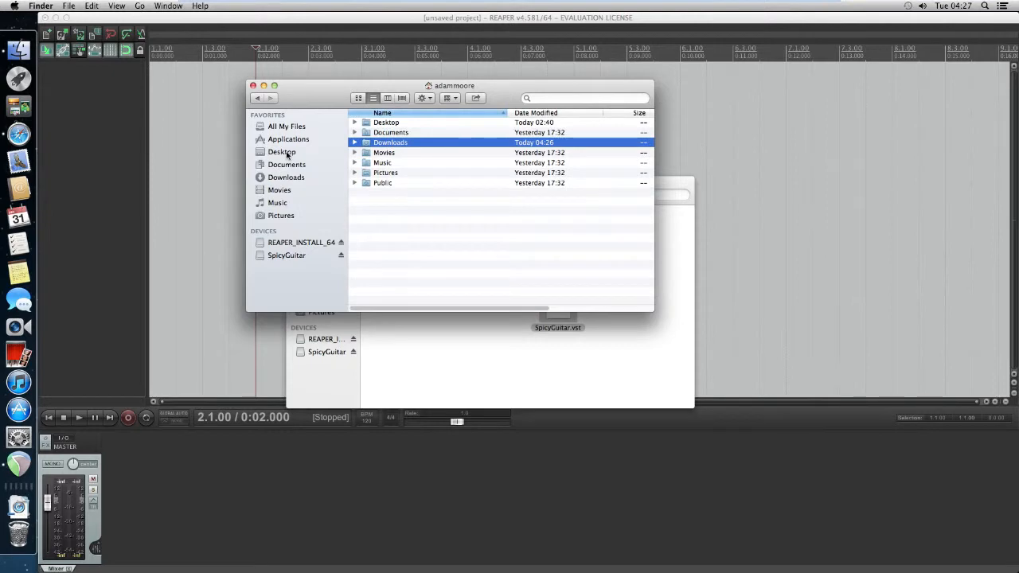
key("super+Up")
key("super+Up")
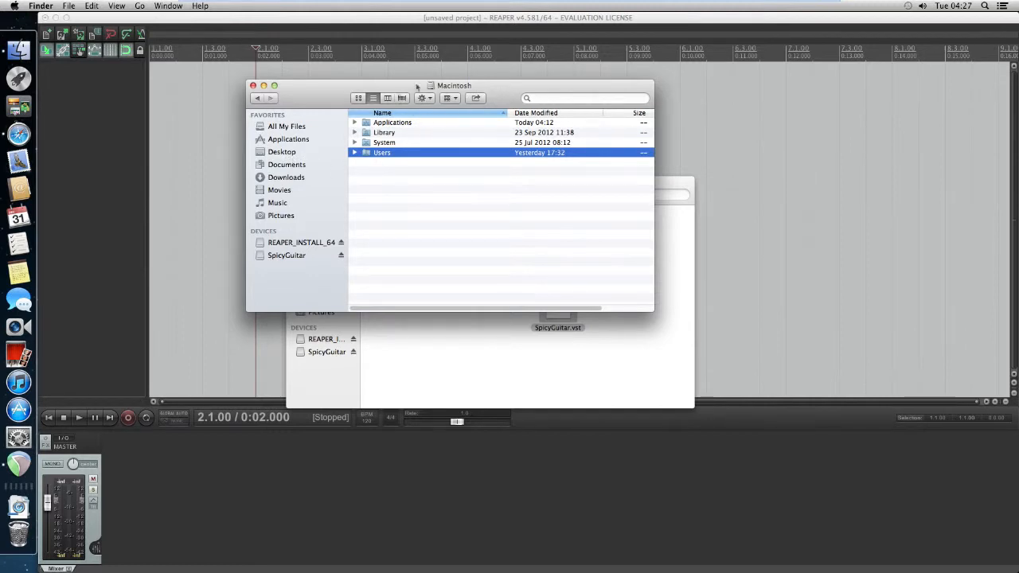
- Expand the Library, Audio, Plug-Ins and VST folders to show the installed VST plug-ins
left_click(384, 133)
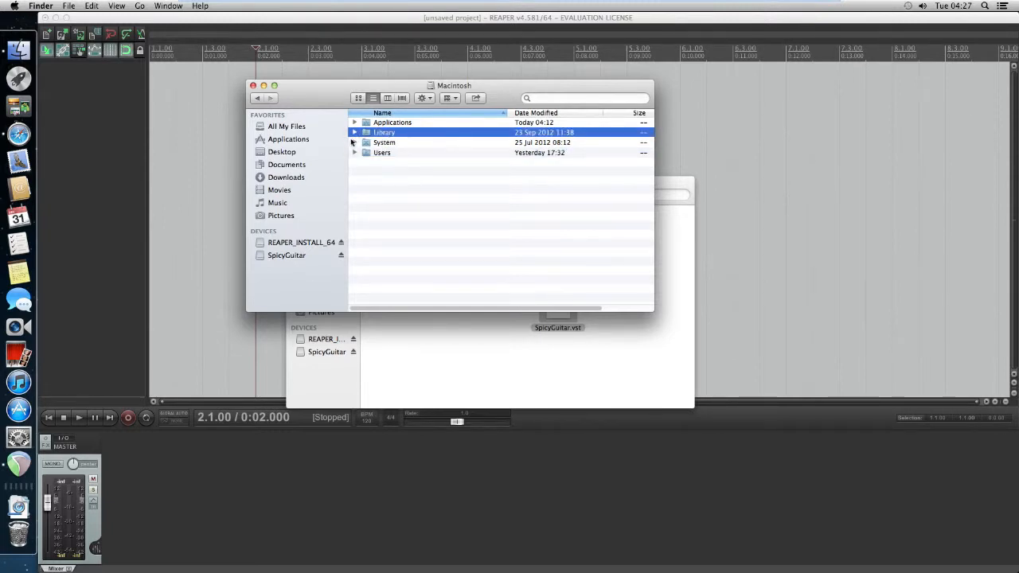
left_click(356, 133)
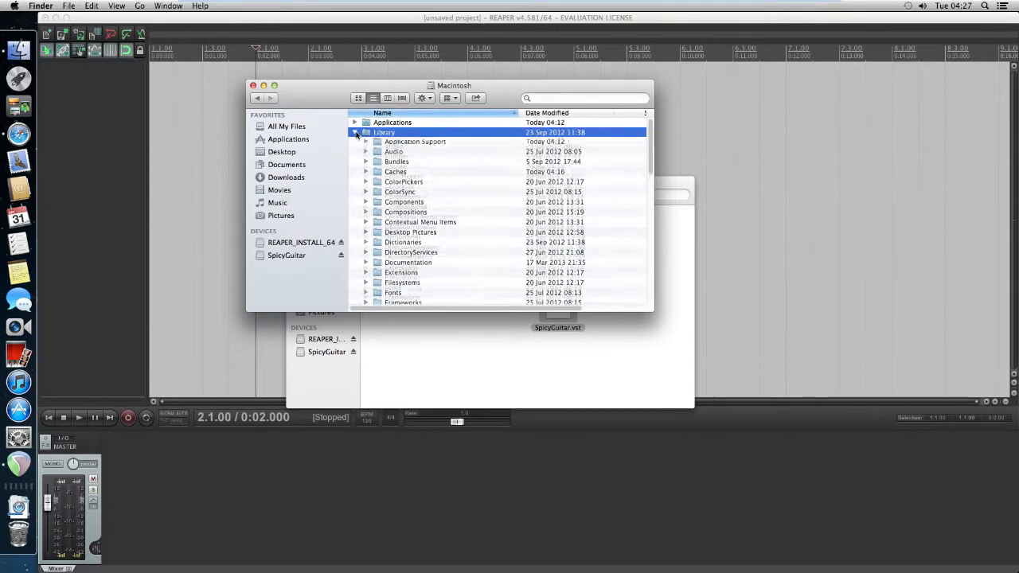
scroll(419, 168, "down", 1)
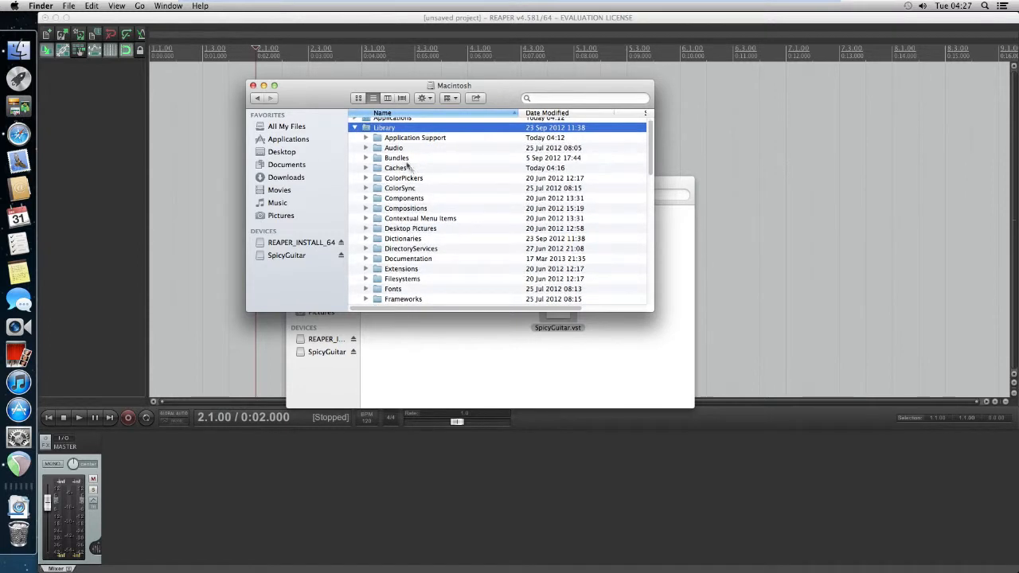
left_click(366, 148)
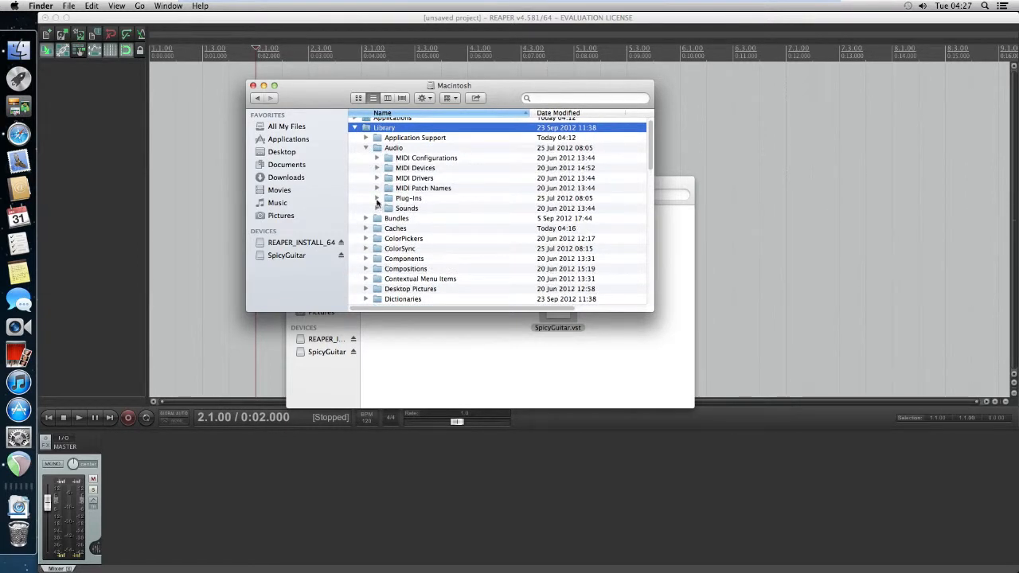
left_click(377, 198)
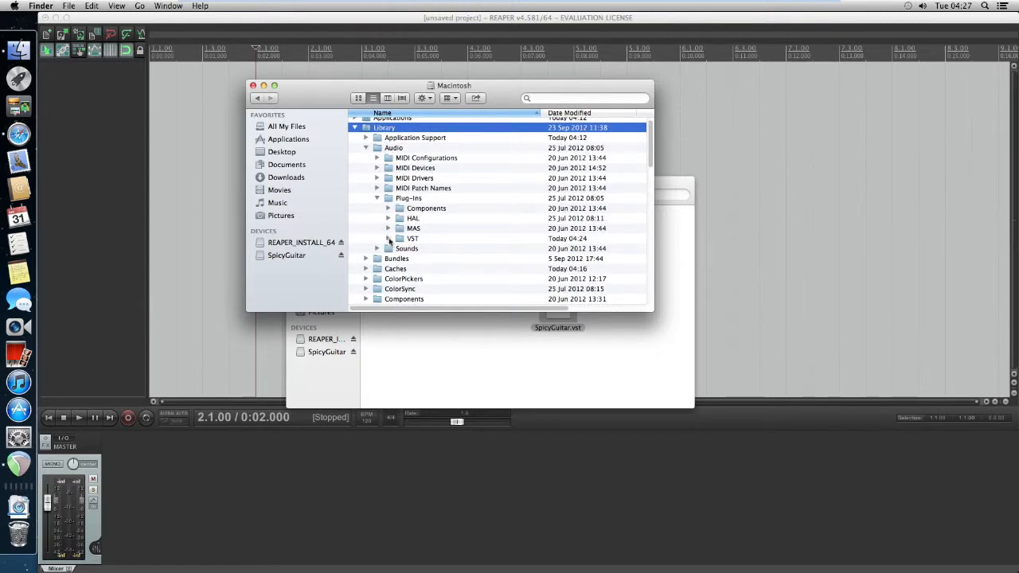
left_click(389, 239)
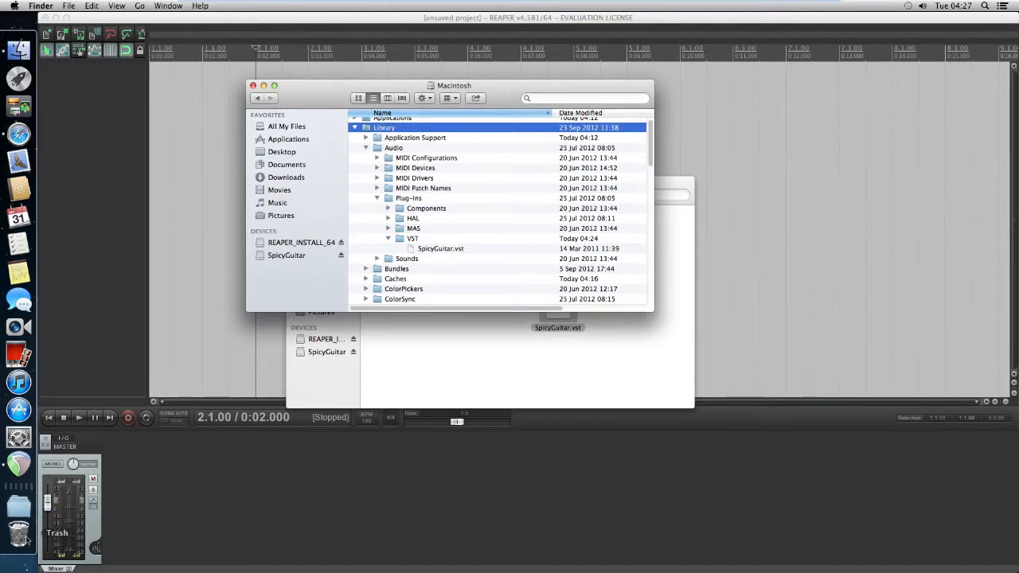
- Open the 4fbass-osx folder from the Downloads stack
left_click(20, 510)
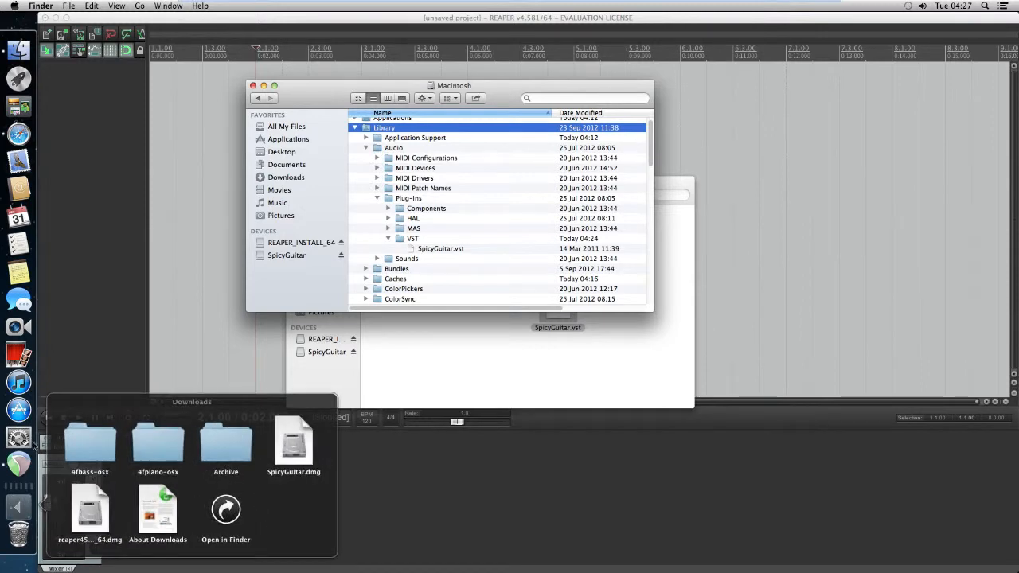
left_click(97, 449)
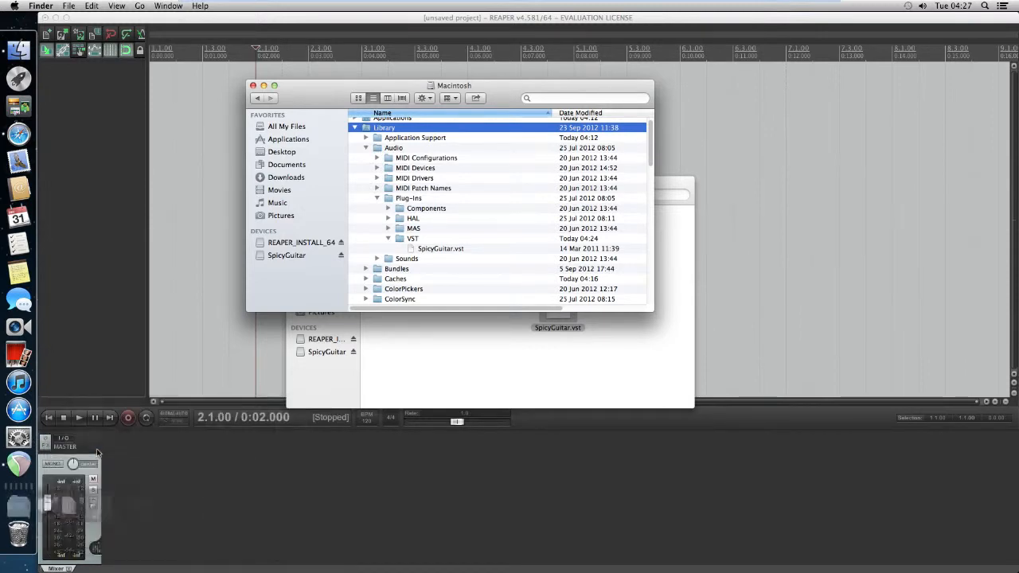
left_click(19, 508)
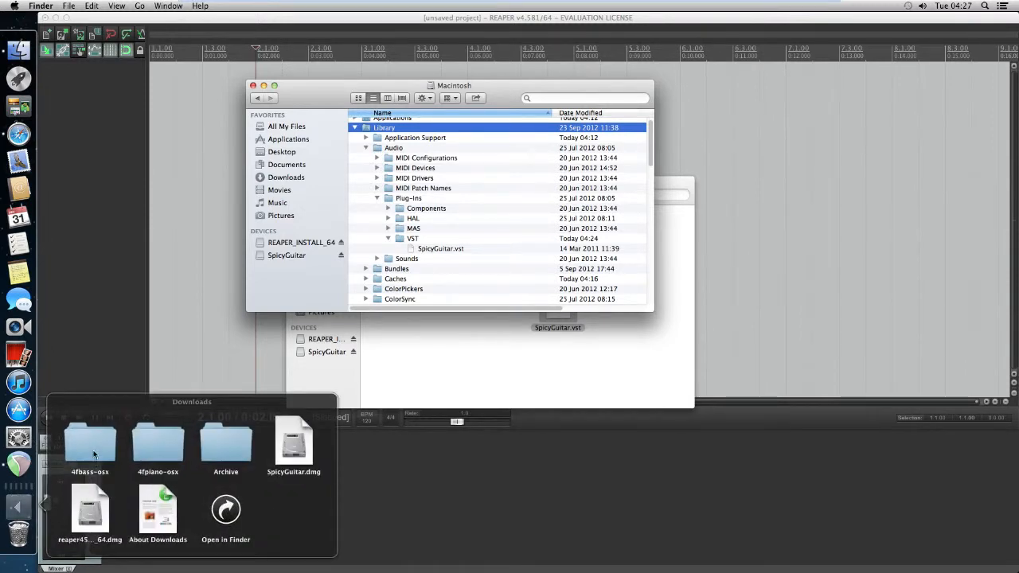
left_click(93, 452)
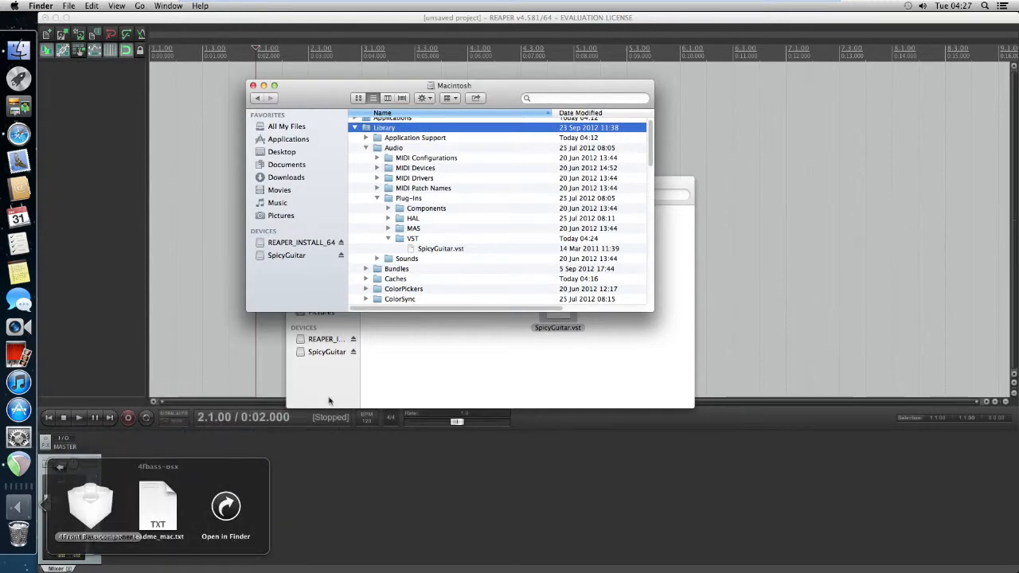
- Move 4Front Bass.component from the downloaded folder into the VST plug-ins folder, authorizing the change with the account password
left_click(83, 506)
left_click_drag(83, 507, 489, 348)
left_click(545, 200)
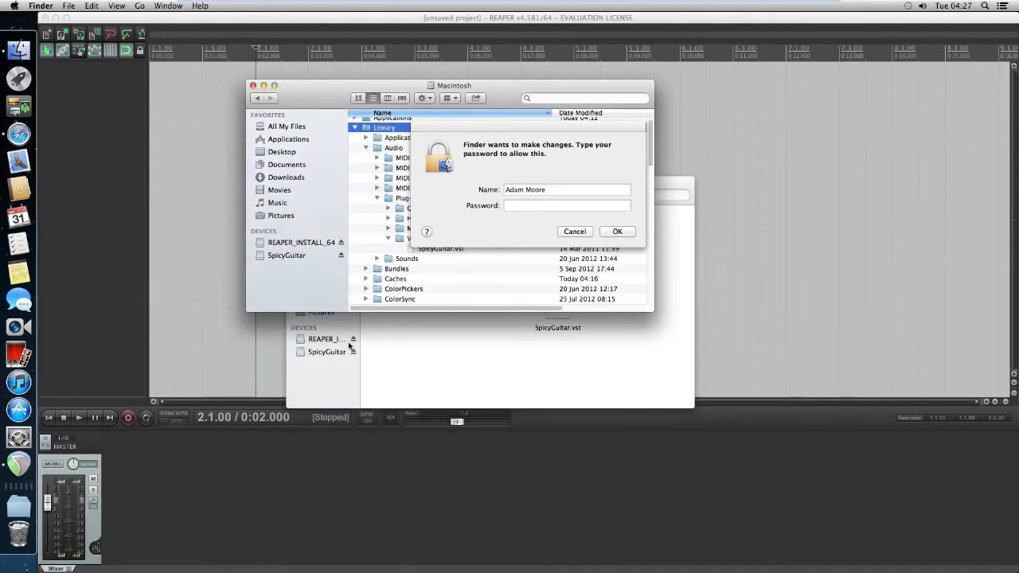
left_click(512, 208)
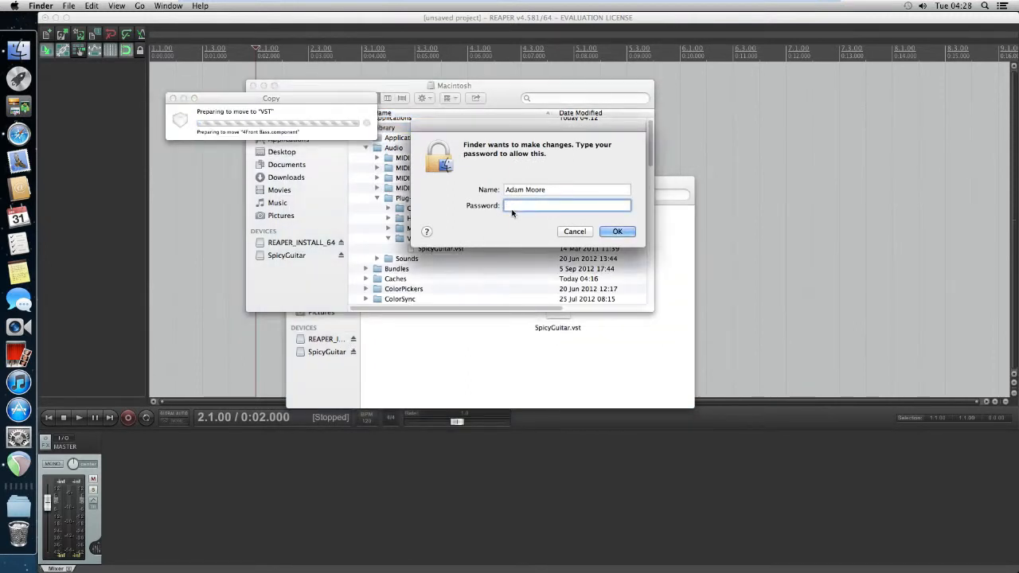
type("•••••••")
key("Return")
left_click(417, 350)
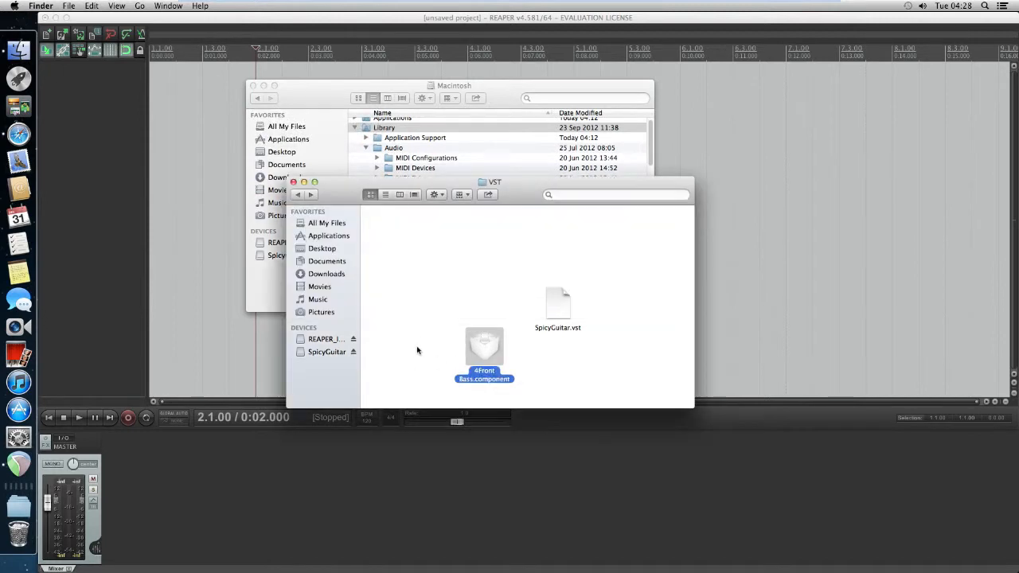
- Reposition the 4Front Bass.component icon above SpicyGuitar.vst in the VST folder
left_click_drag(485, 346, 438, 253)
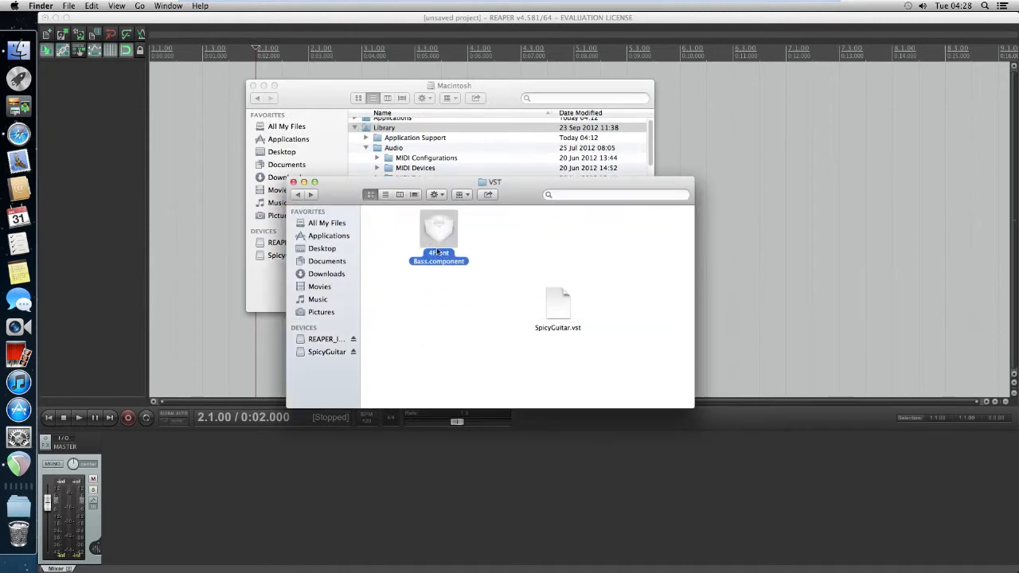
right_click(436, 227)
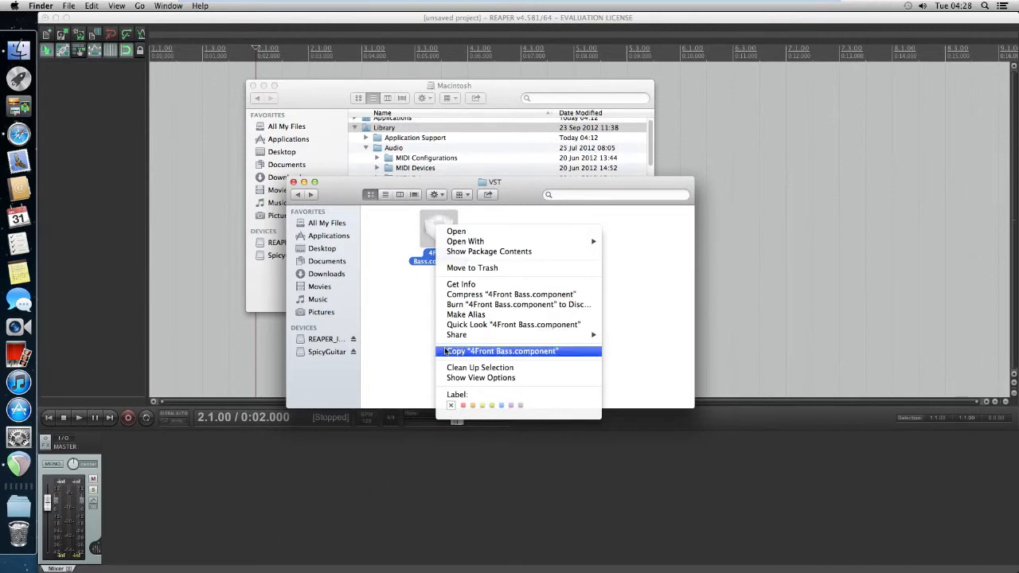
left_click(423, 255)
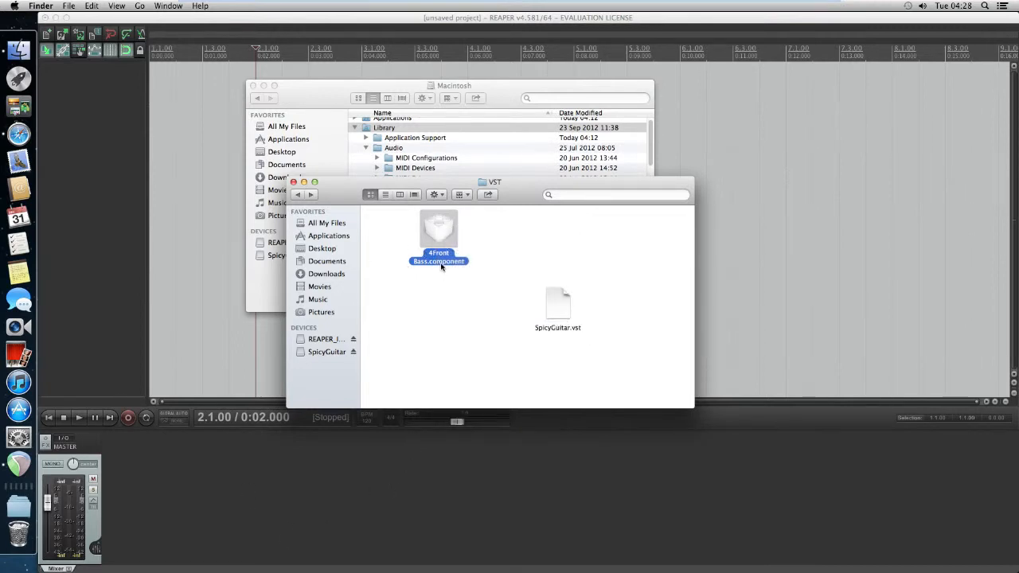
- Rename 4Front Bass.component as 4Front Bass.vst and authorize the change with the account password
left_click(441, 265)
left_click(444, 260)
key("BackSpace")
key("BackSpace")
key("BackSpace")
key("BackSpace")
key("BackSpace")
key("BackSpace")
key("BackSpace")
key("BackSpace")
key("BackSpace")
type("vst")
key("Return")
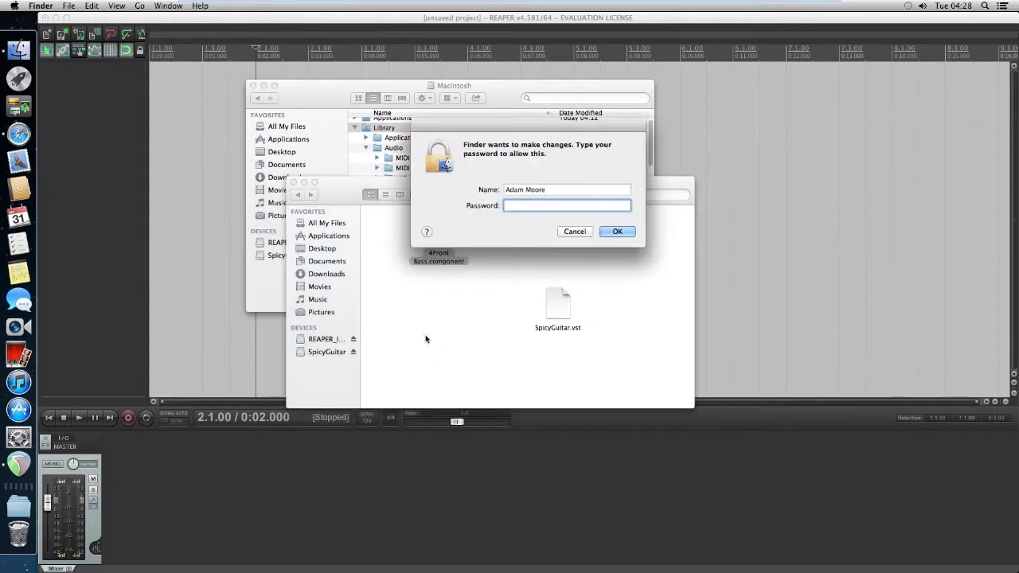
type("********")
key("Return")
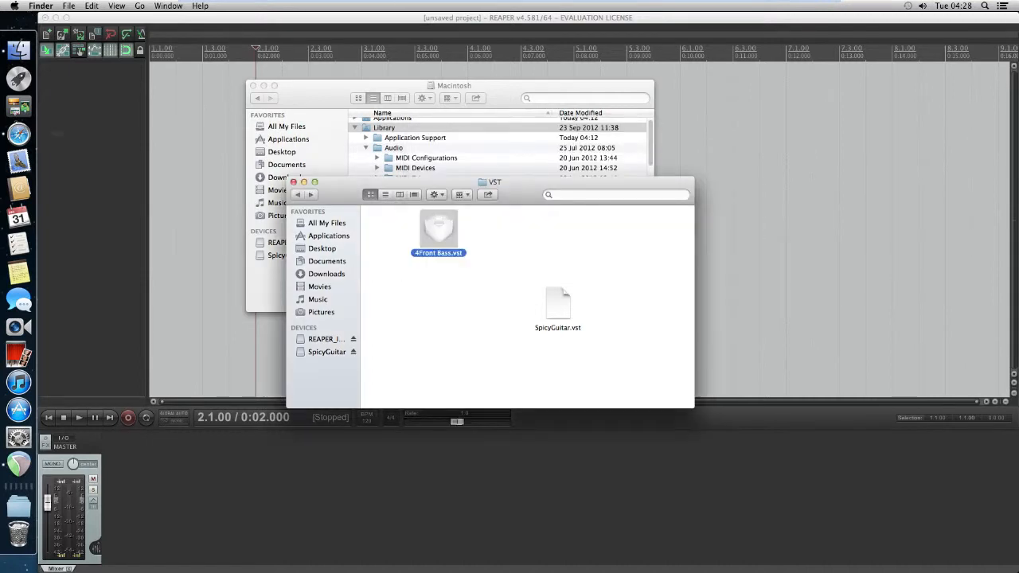
- Switch to REAPER and start inserting a virtual instrument on a new track
left_click(186, 98)
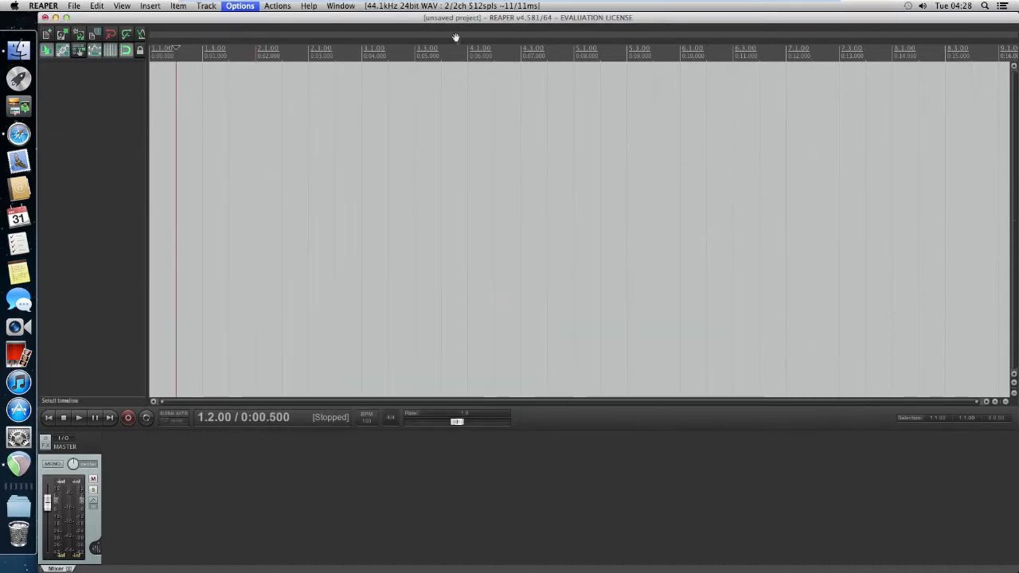
left_click(209, 7)
left_click(239, 35)
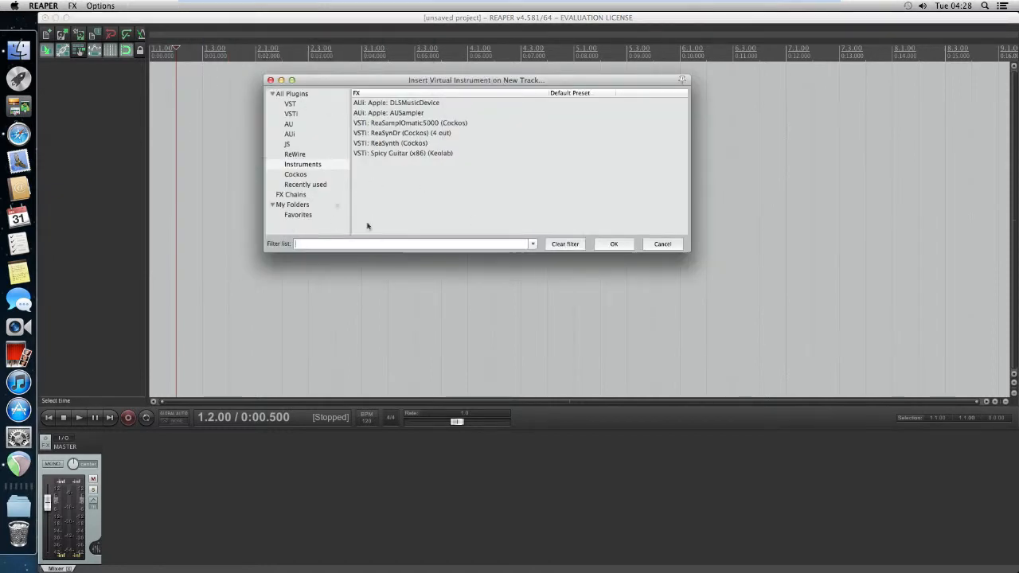
- Scan for new plug-ins and show the Instruments category
left_click(72, 5)
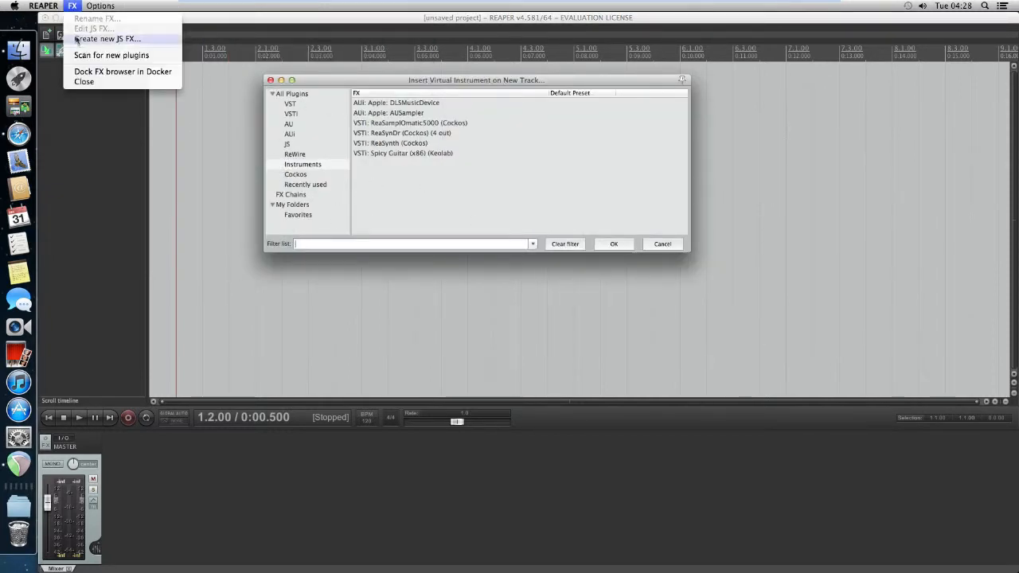
left_click(82, 61)
left_click(292, 165)
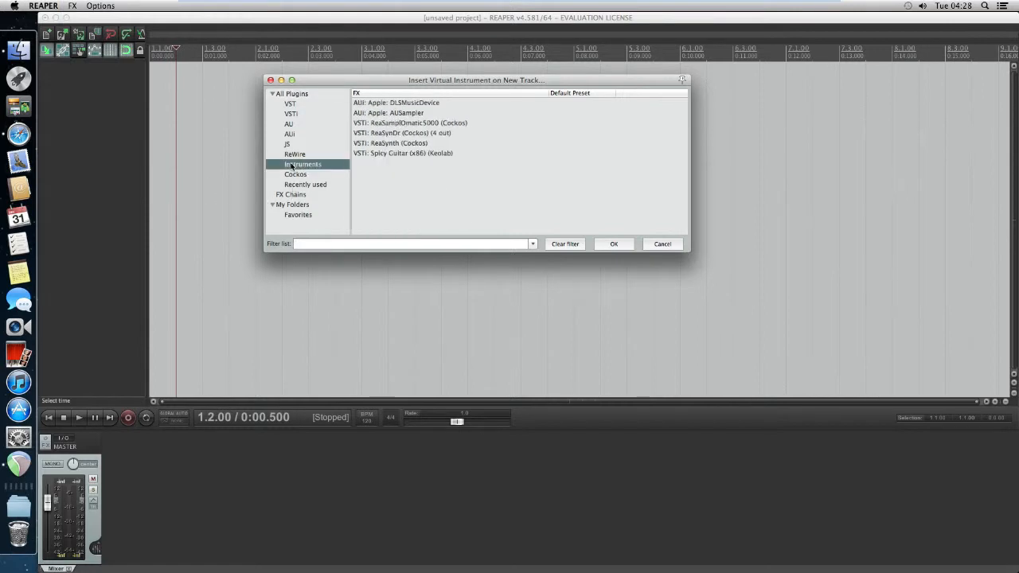
left_click(416, 188)
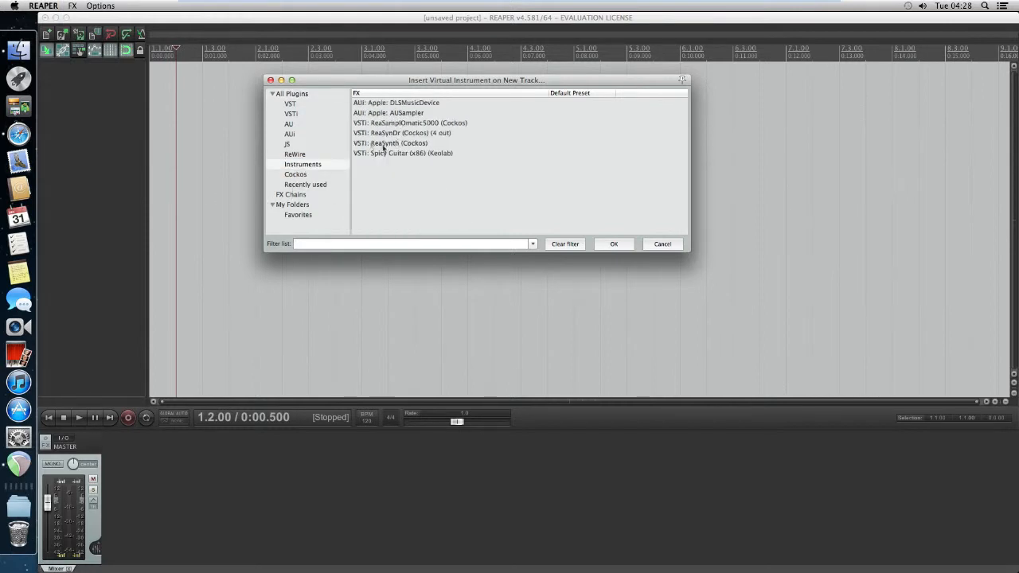
- Look through all plug-ins and filter the list by "4f"
left_click(295, 95)
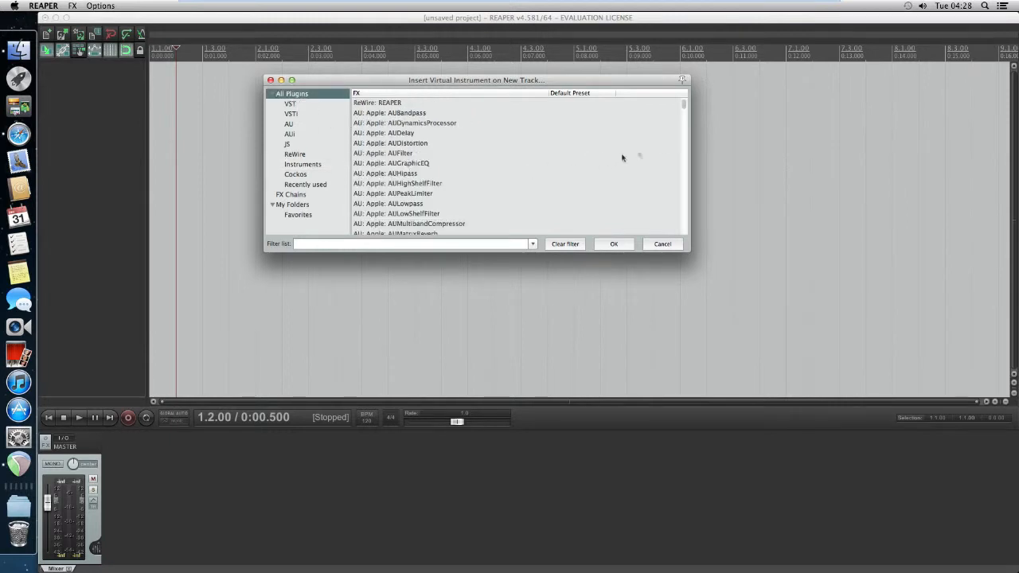
left_click_drag(684, 105, 686, 119)
left_click(400, 243)
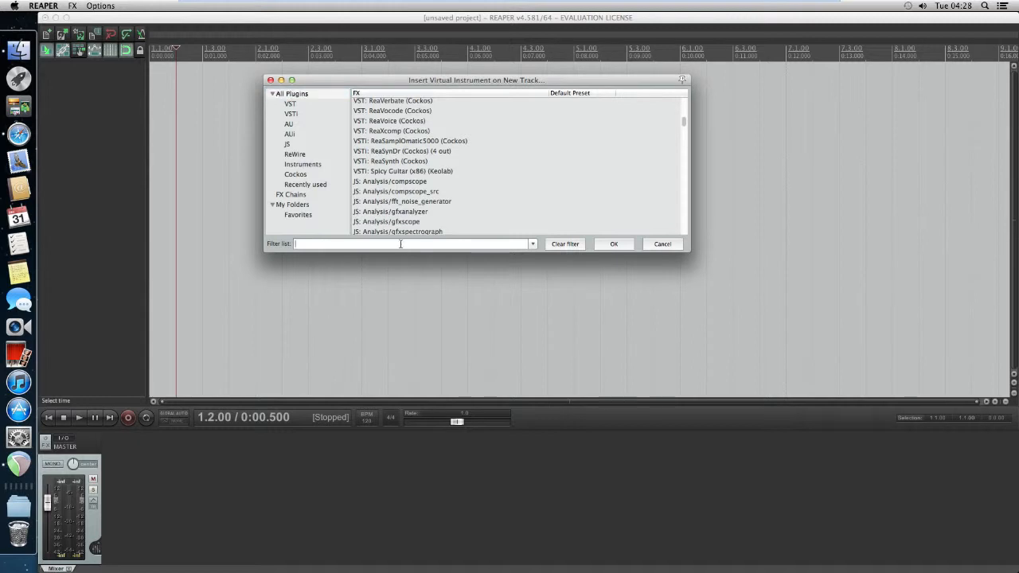
type("4f")
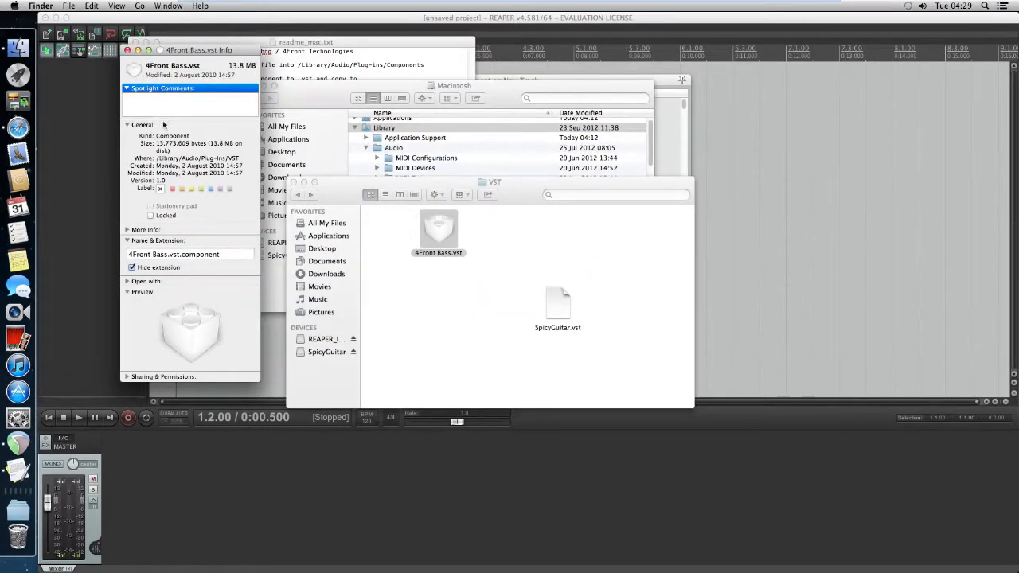
- In the Finder Info window of 4Front Bass.vst, remove the hidden .component extension and authorize the change with the account password
left_click(127, 50)
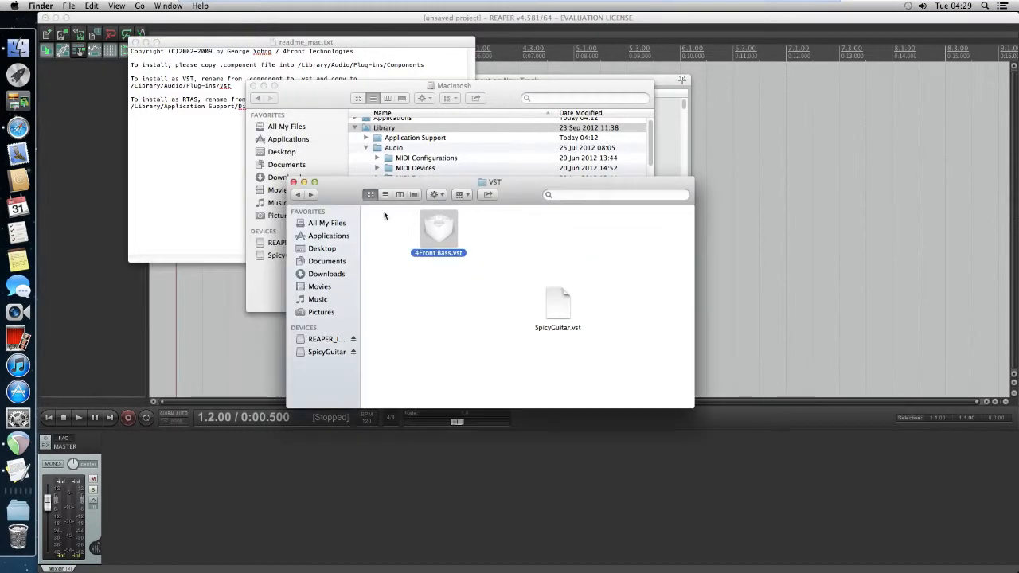
right_click(428, 231)
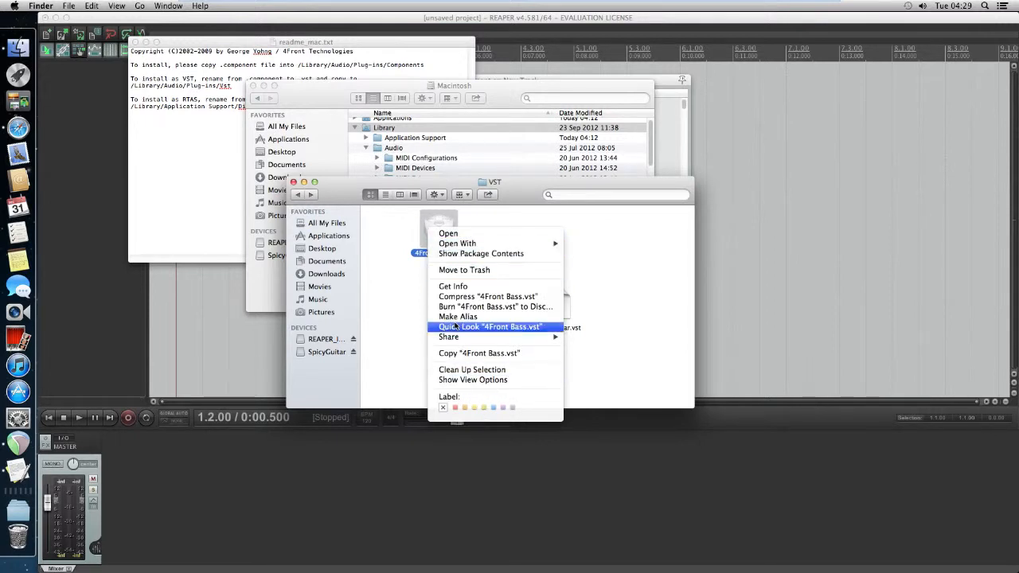
left_click(453, 286)
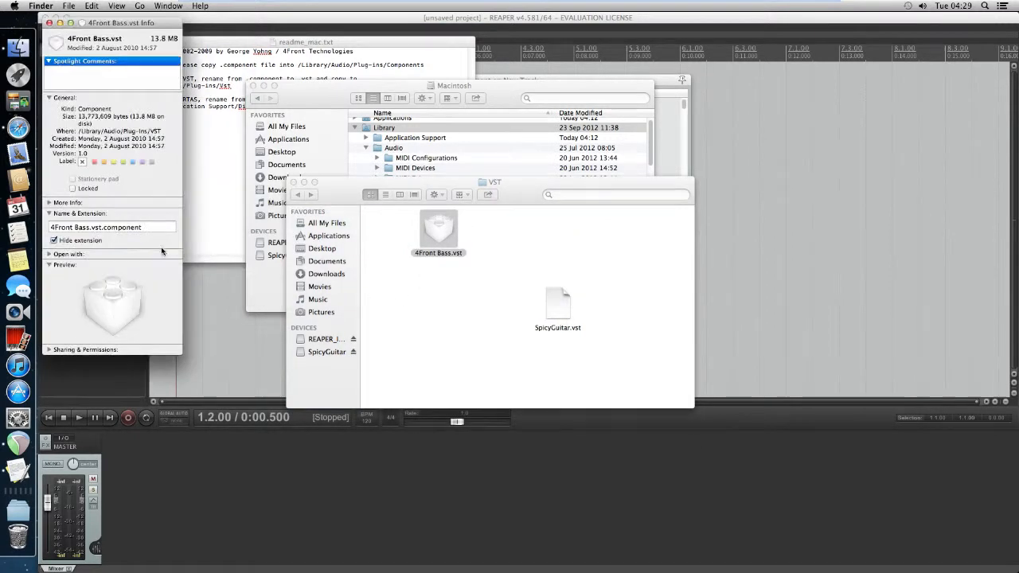
left_click_drag(158, 227, 101, 228)
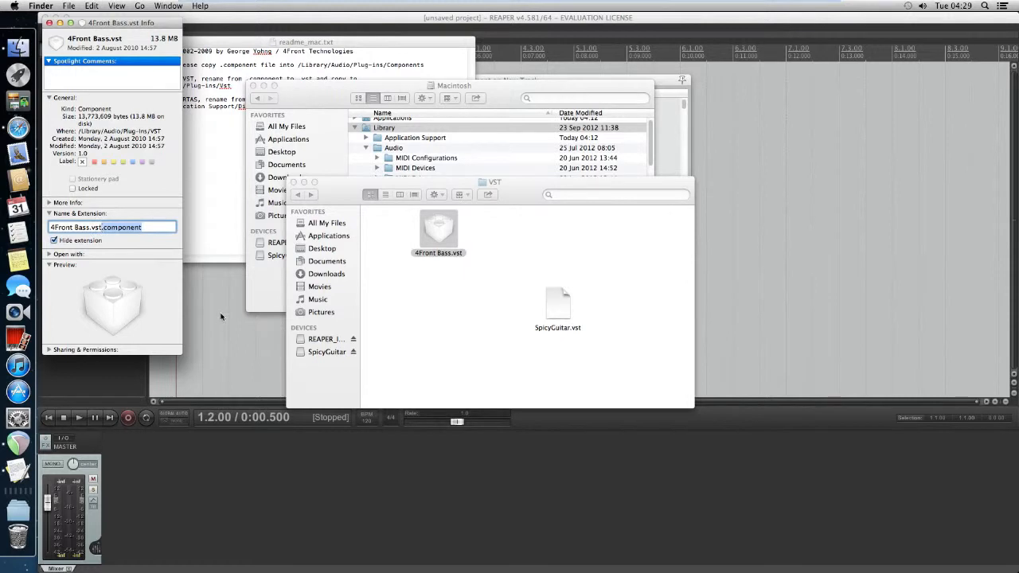
key("BackSpace")
key("Return")
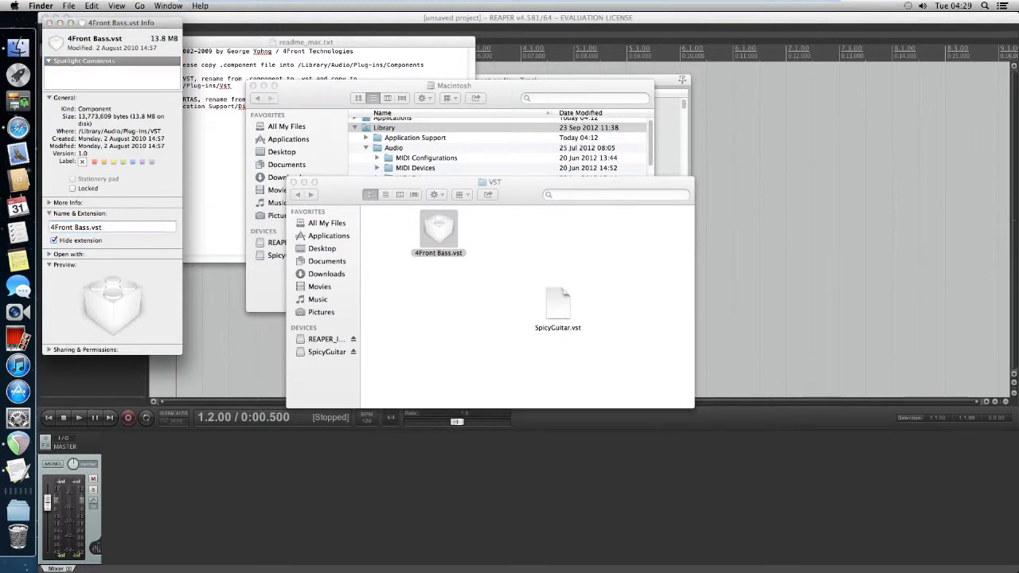
left_click(604, 200)
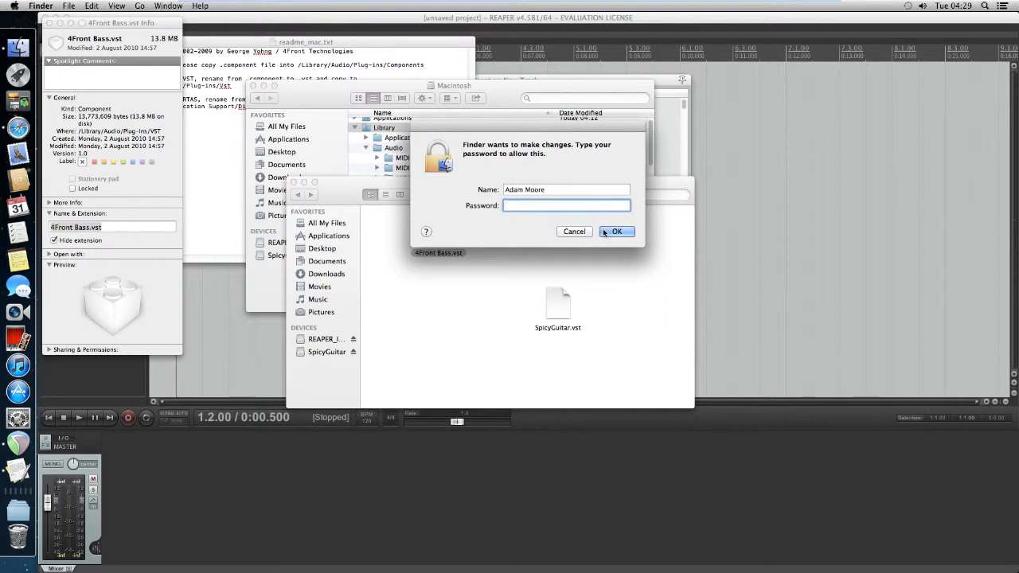
type("*********")
left_click(604, 231)
left_click(49, 23)
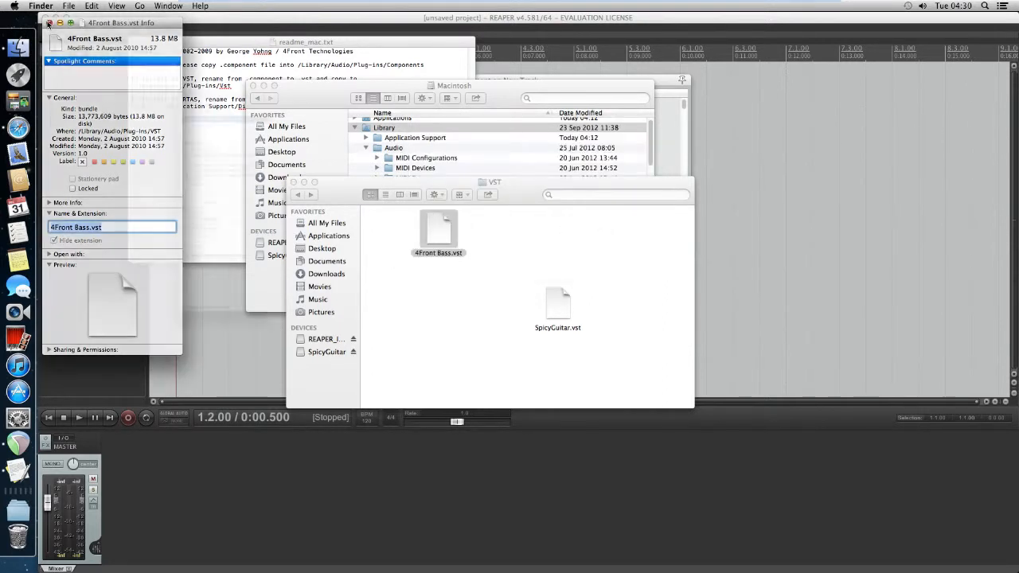
- Return to REAPER's virtual instrument browser, rescan for new plug-ins and show the Instruments category
left_click(214, 326)
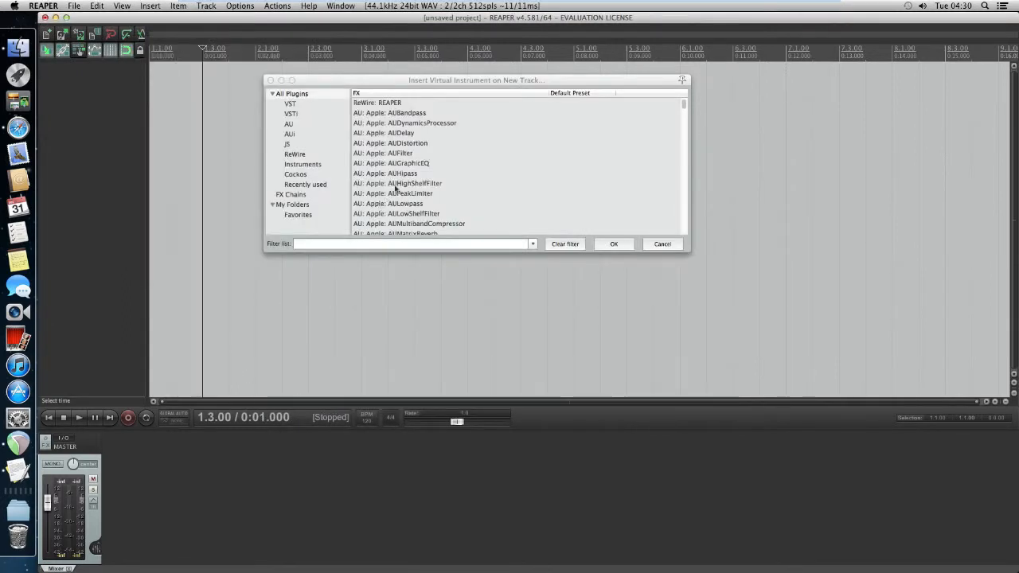
left_click(301, 172)
left_click(303, 164)
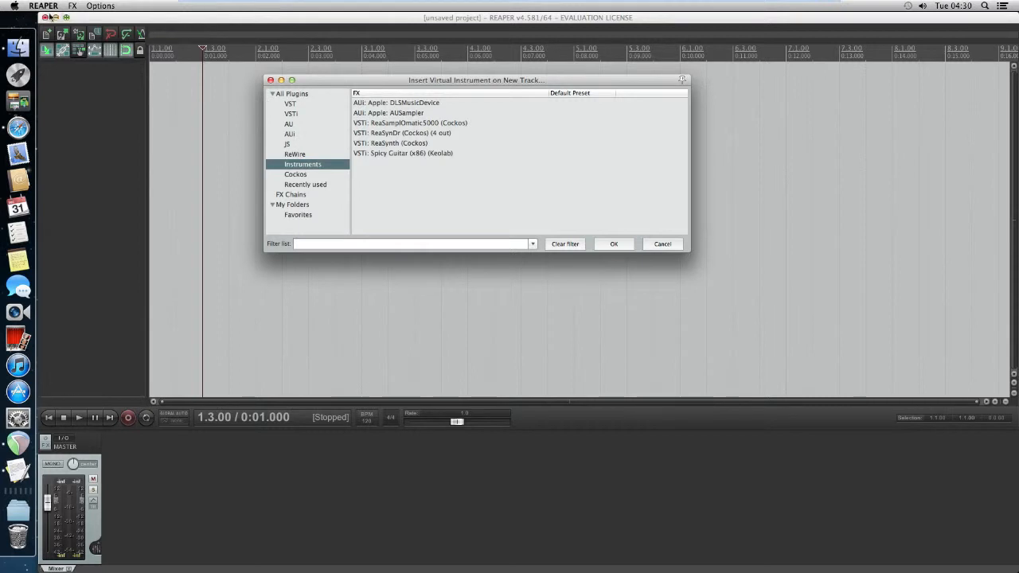
left_click(74, 6)
left_click(89, 52)
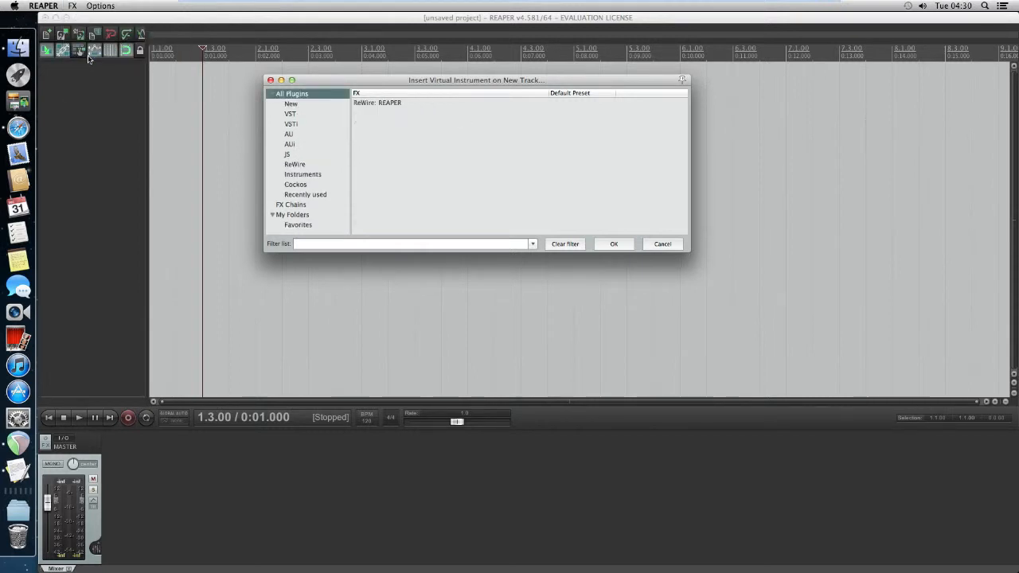
left_click(301, 176)
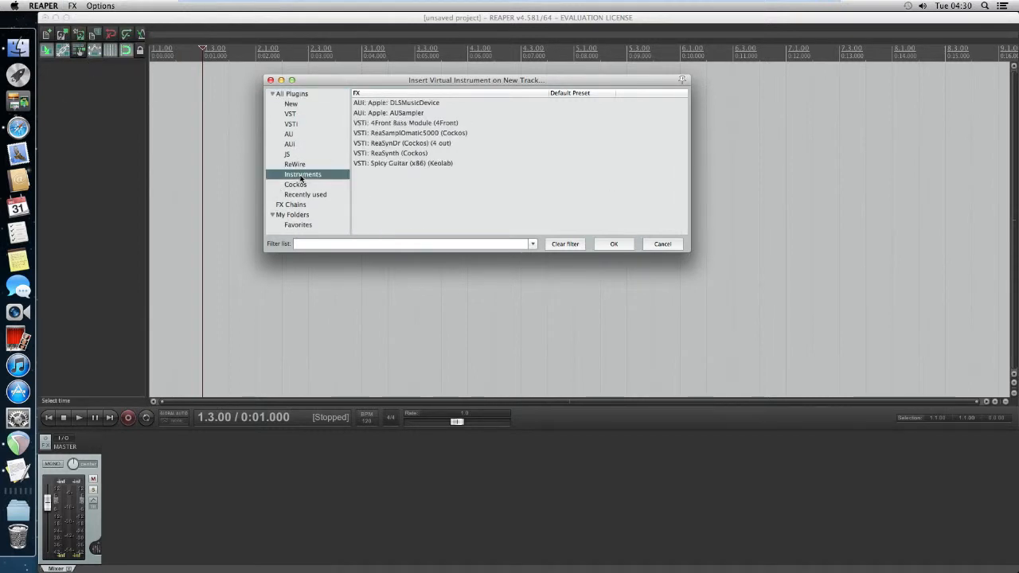
- Insert the VSTi 4Front Bass Module (4Front) on a new track and close its FX window
left_click(404, 123)
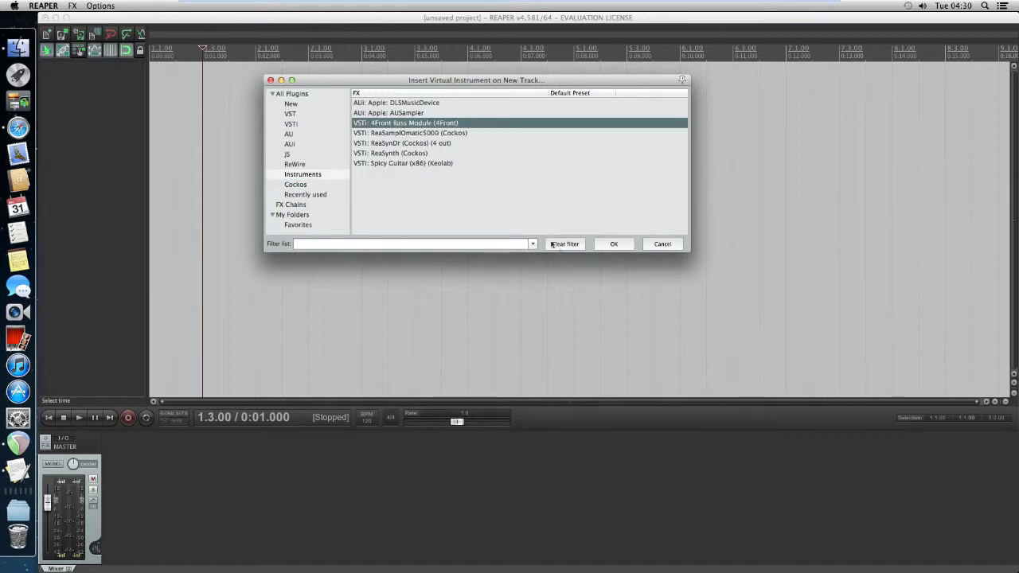
left_click(614, 245)
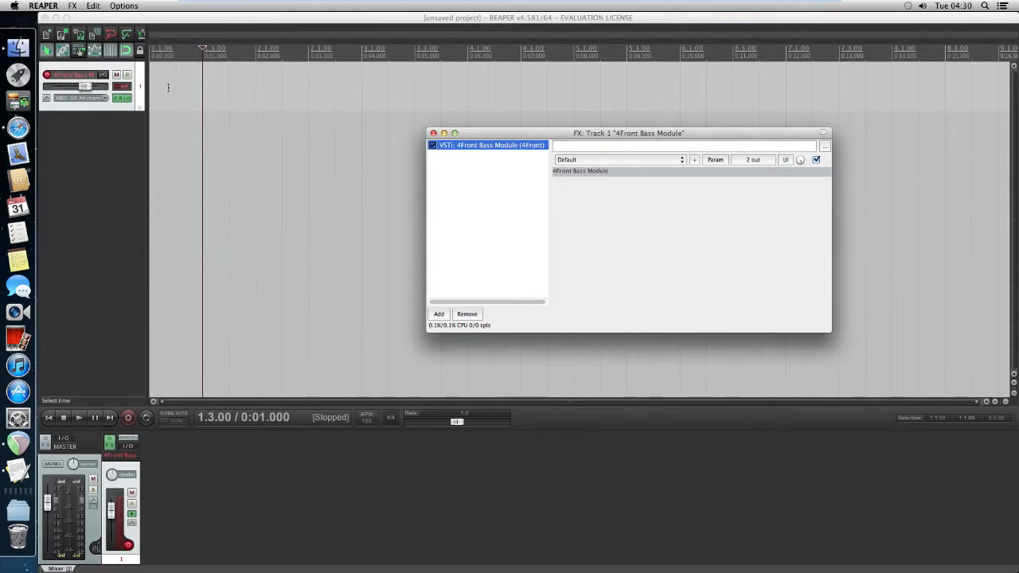
left_click(433, 133)
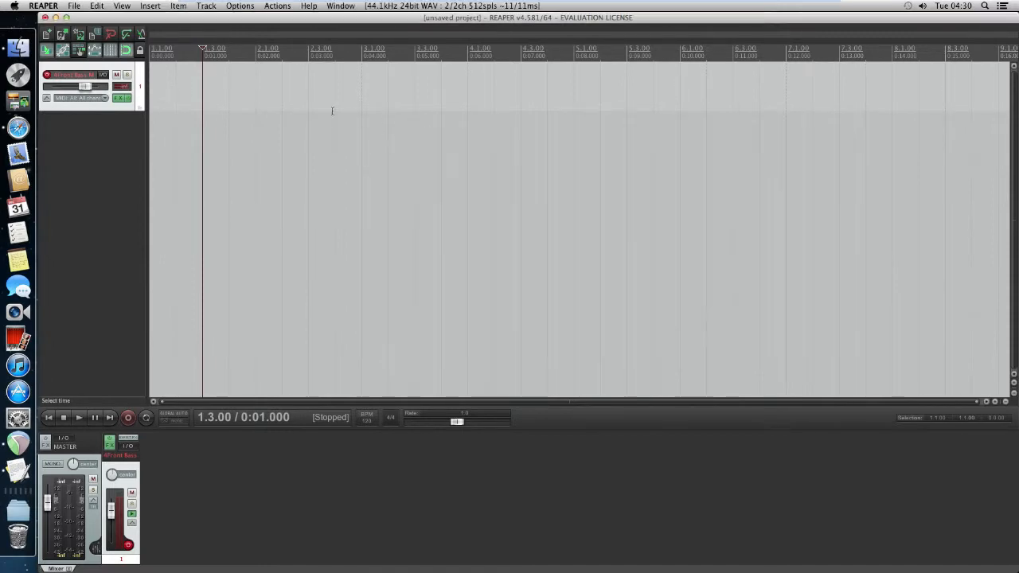
left_click_drag(158, 93, 188, 93)
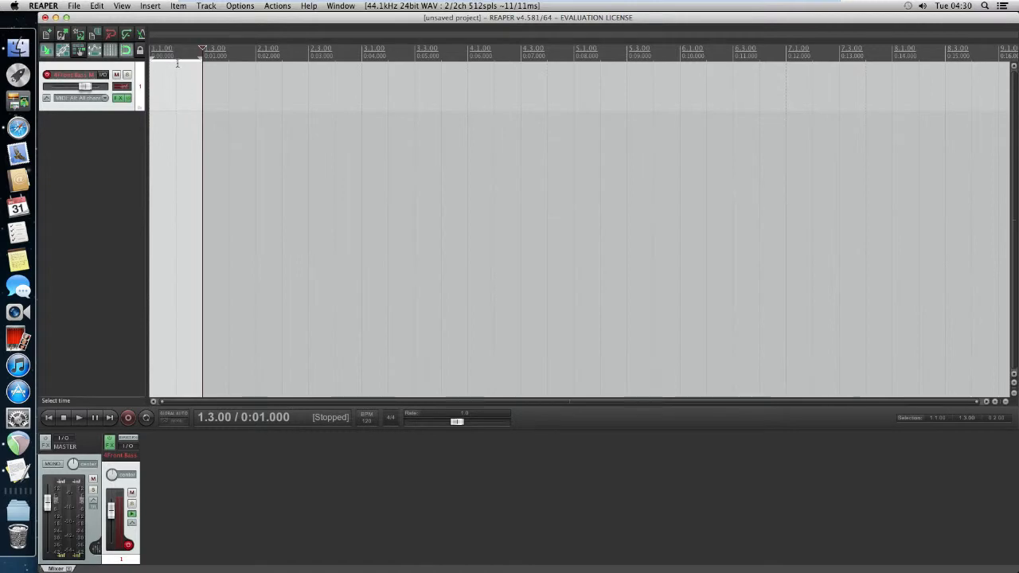
right_click(176, 63)
left_click(171, 83)
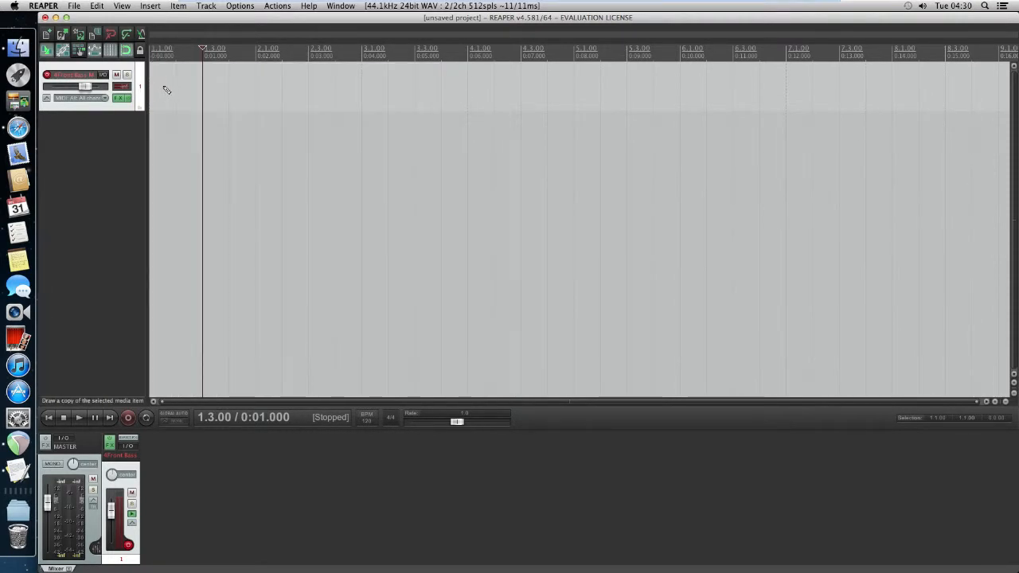
- Draw an empty MIDI item from 1.1.00 to 2.3.00 on the 4Front Bass track and open it in an enlarged MIDI editor
left_click_drag(165, 91, 298, 94)
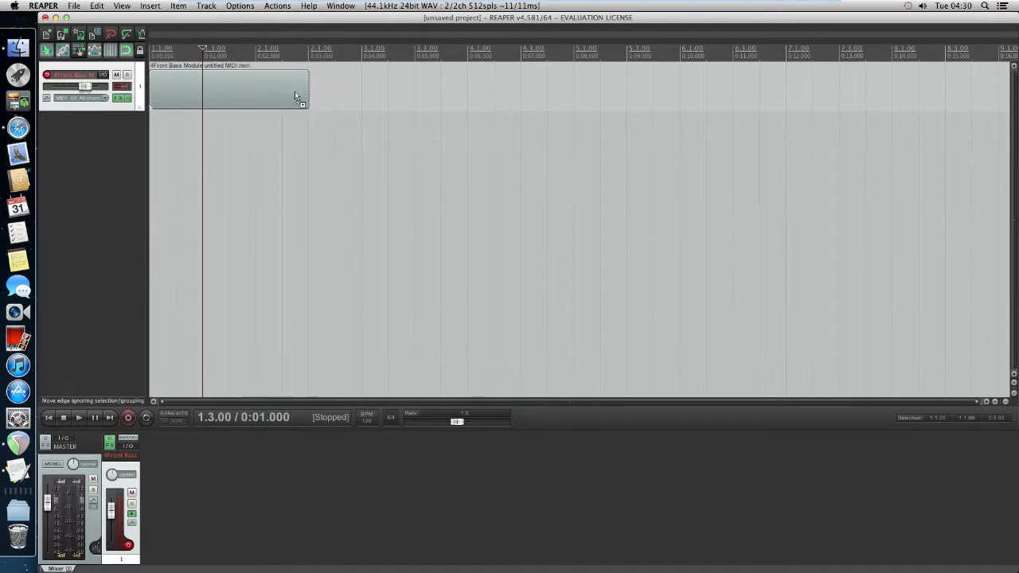
double_click(263, 90)
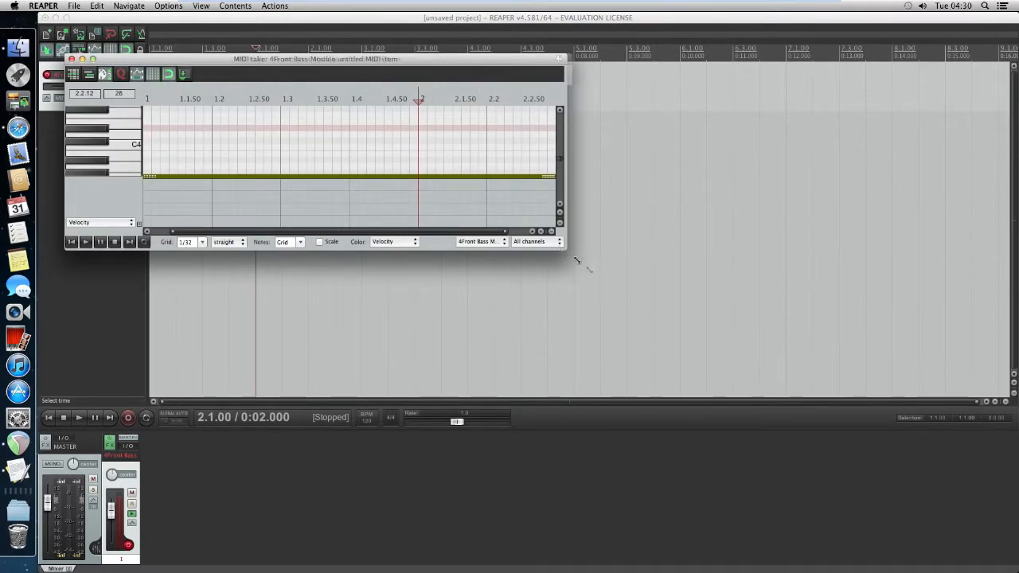
left_click_drag(562, 250, 842, 482)
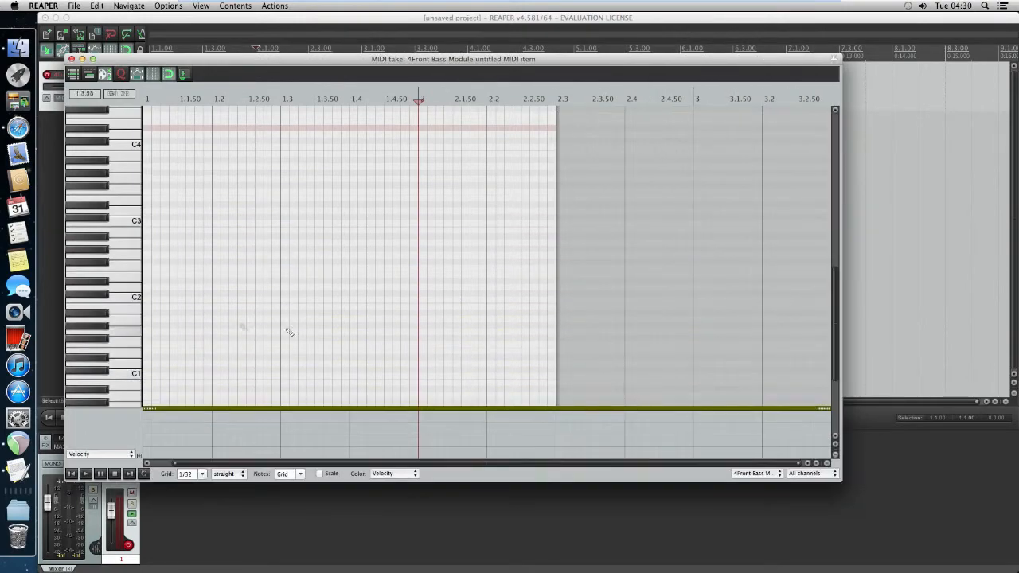
- Audition several bass notes around C2 and C3 on the MIDI editor's piano keyboard
left_click(128, 289)
left_click(129, 298)
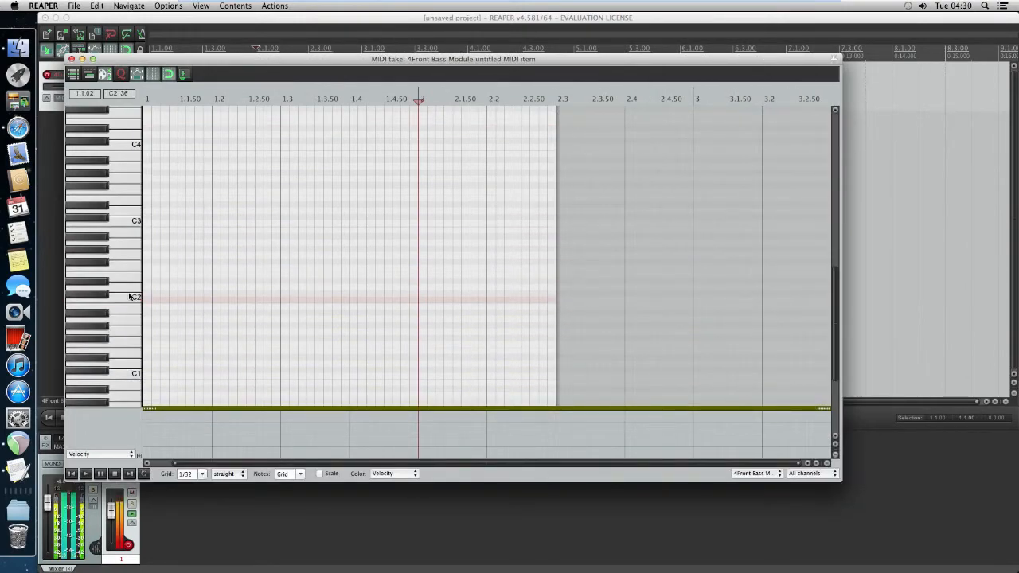
left_click(123, 212)
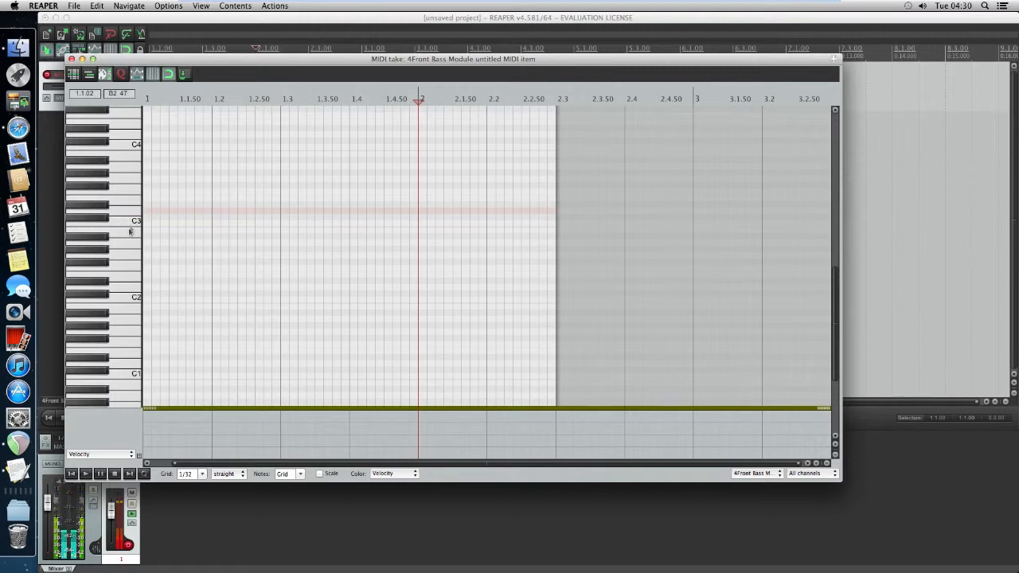
left_click(131, 224)
left_click(132, 212)
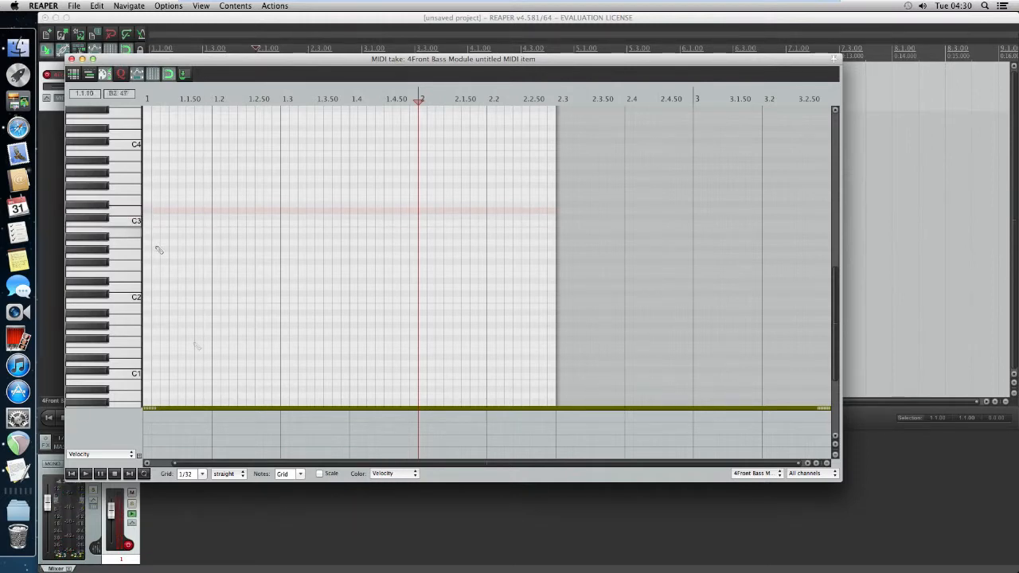
left_click_drag(214, 464, 187, 464)
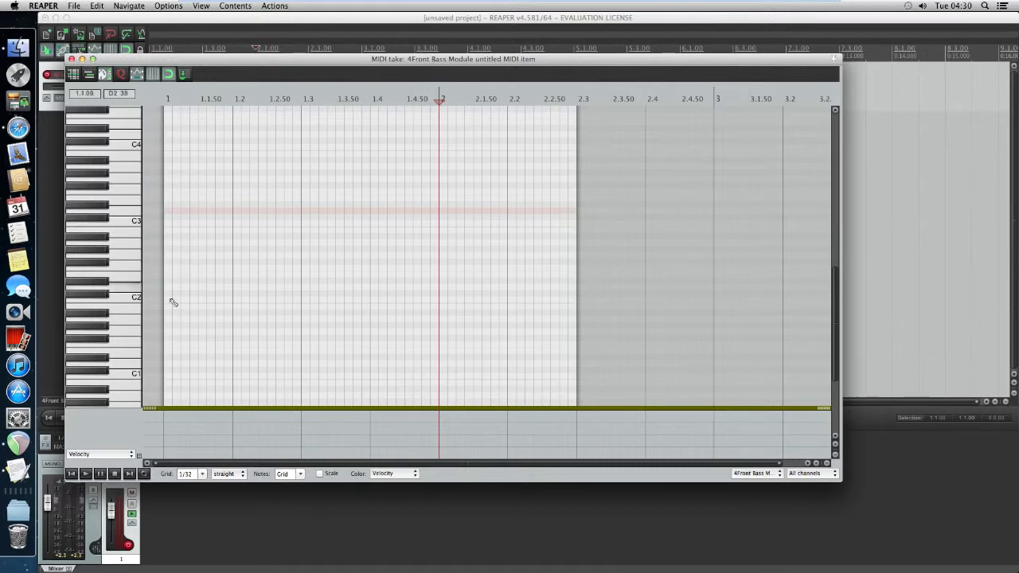
left_click(132, 289)
left_click(133, 300)
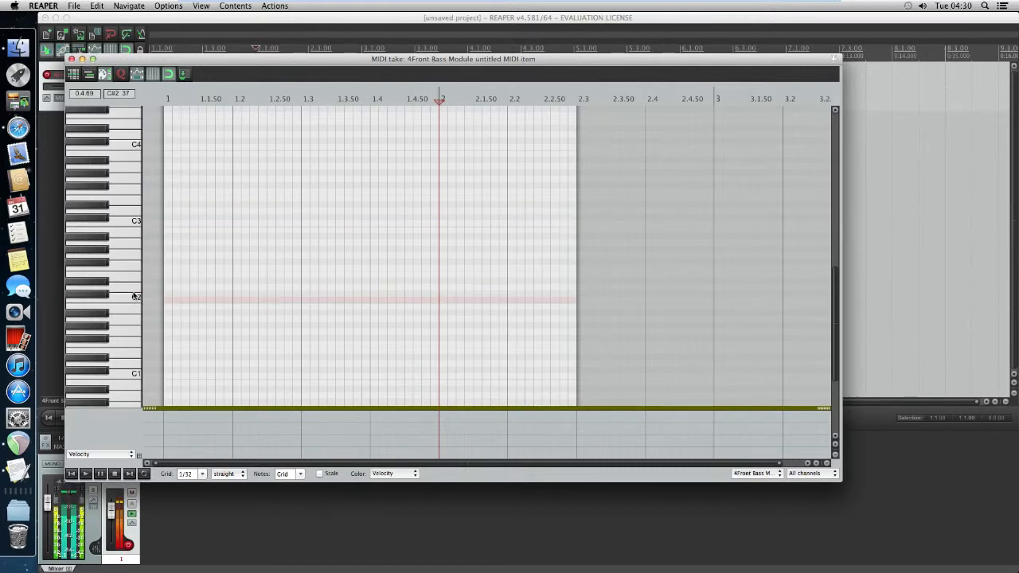
left_click(134, 300)
- Draw a six-note bass line around C3, with notes starting at 1, 1.2, 1.3, 1.4, between 1.4 and 1.4.50, and 2
left_click_drag(167, 212, 343, 211)
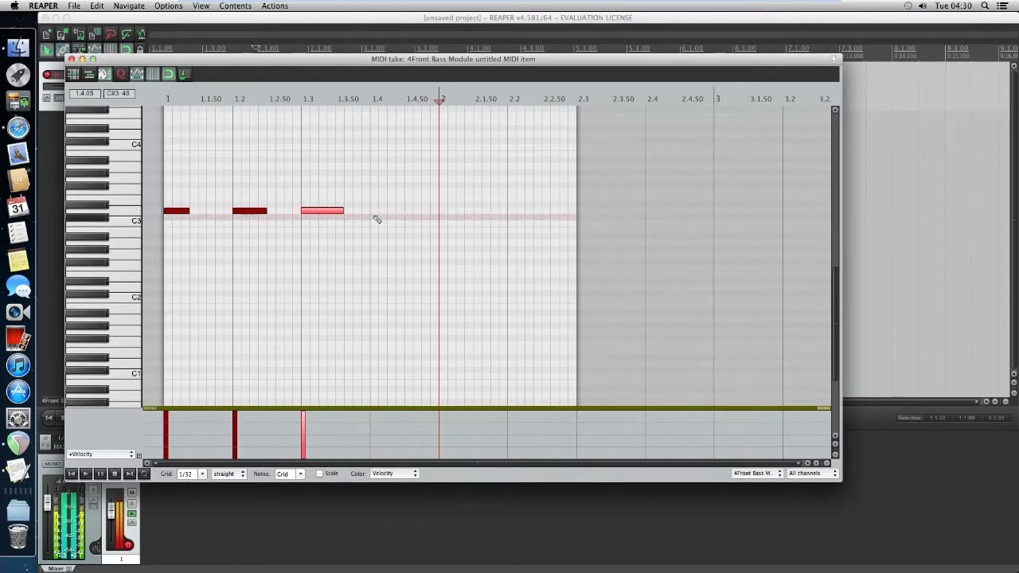
left_click(375, 218)
left_click_drag(400, 230, 475, 210)
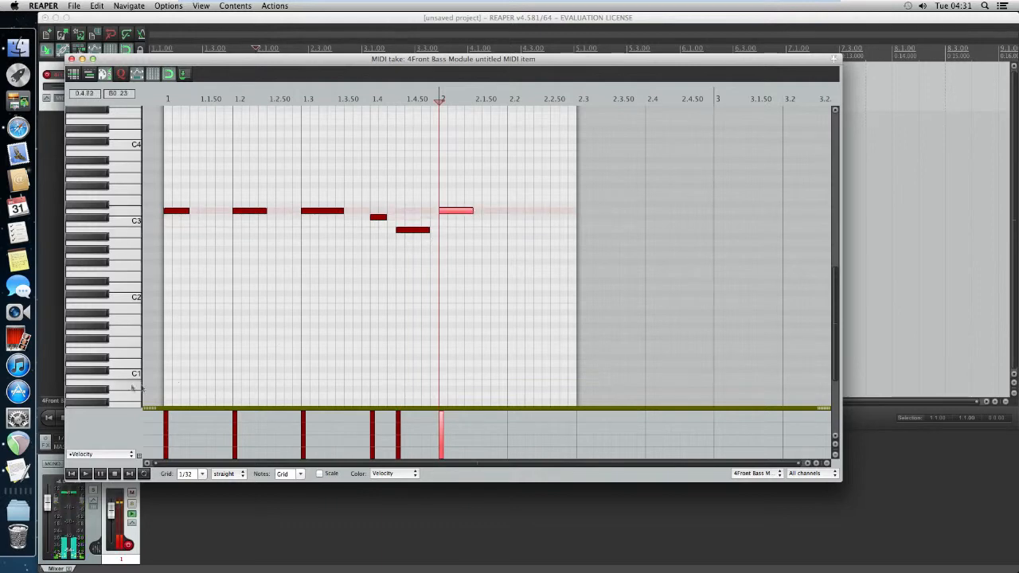
- Play the bass line from the beginning and stop playback
left_click(72, 474)
left_click(87, 475)
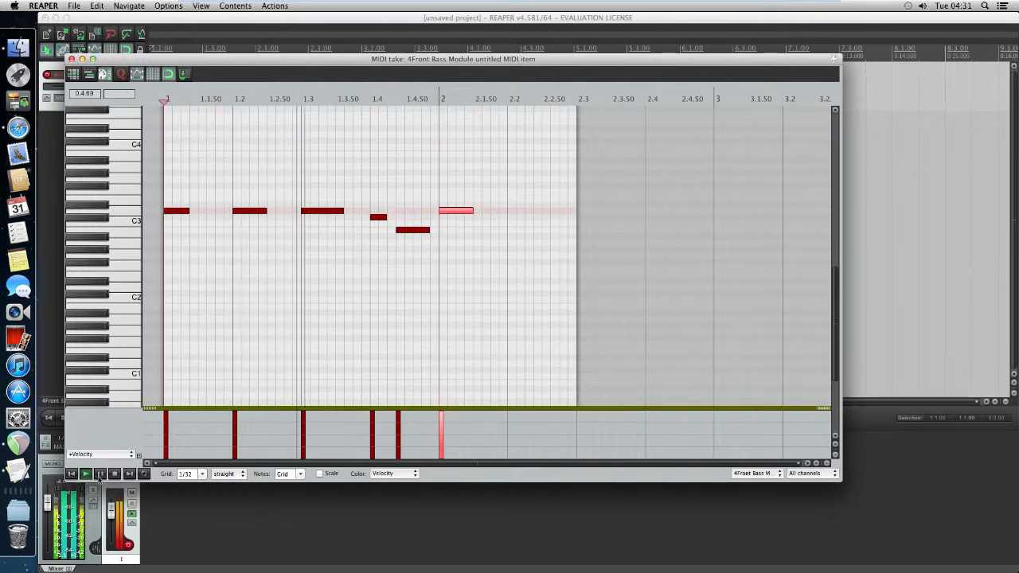
left_click(114, 474)
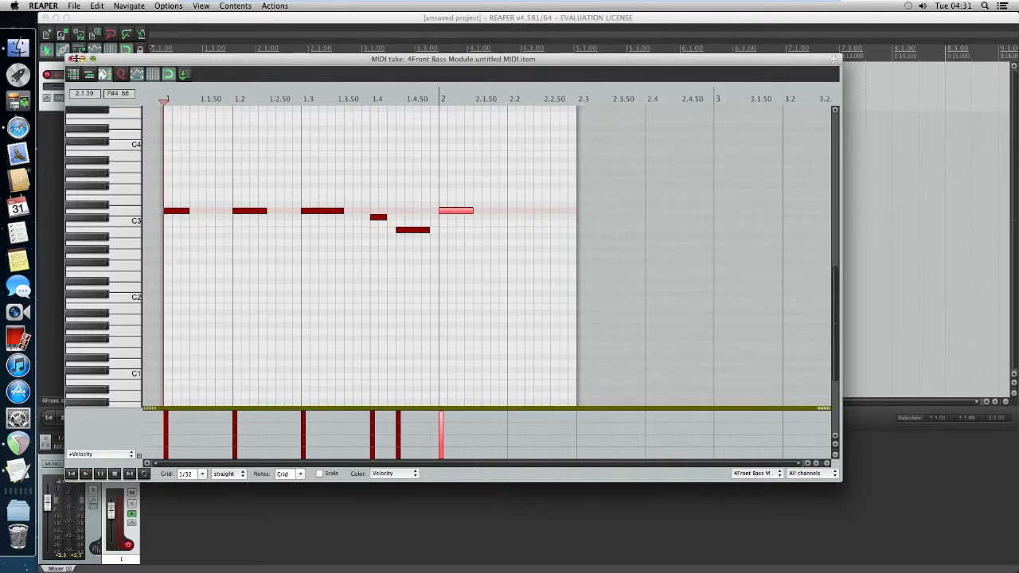
- Close the MIDI editor and delete the MIDI item from the 4Front Bass track
left_click(71, 58)
left_click(176, 105)
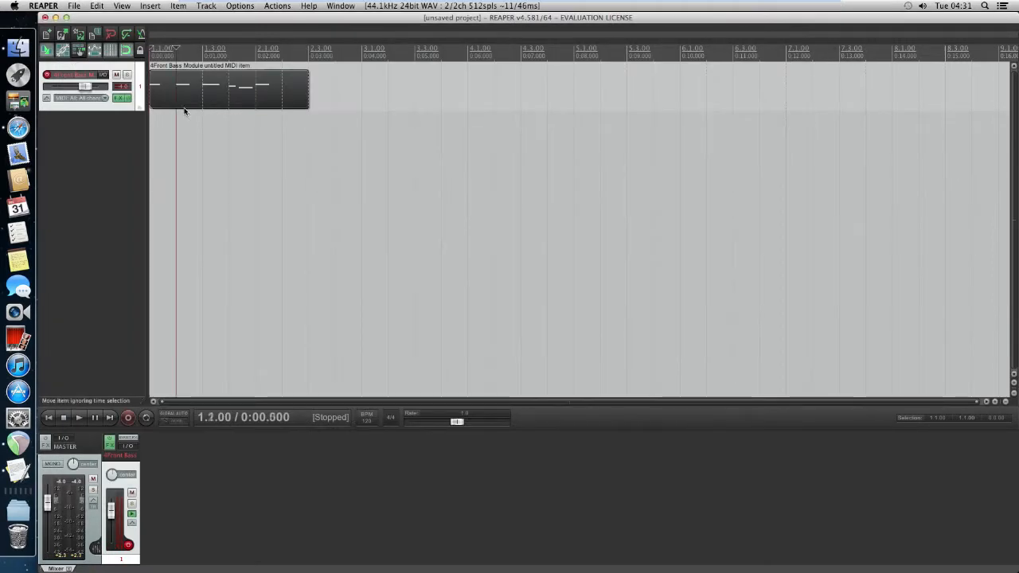
key("Delete")
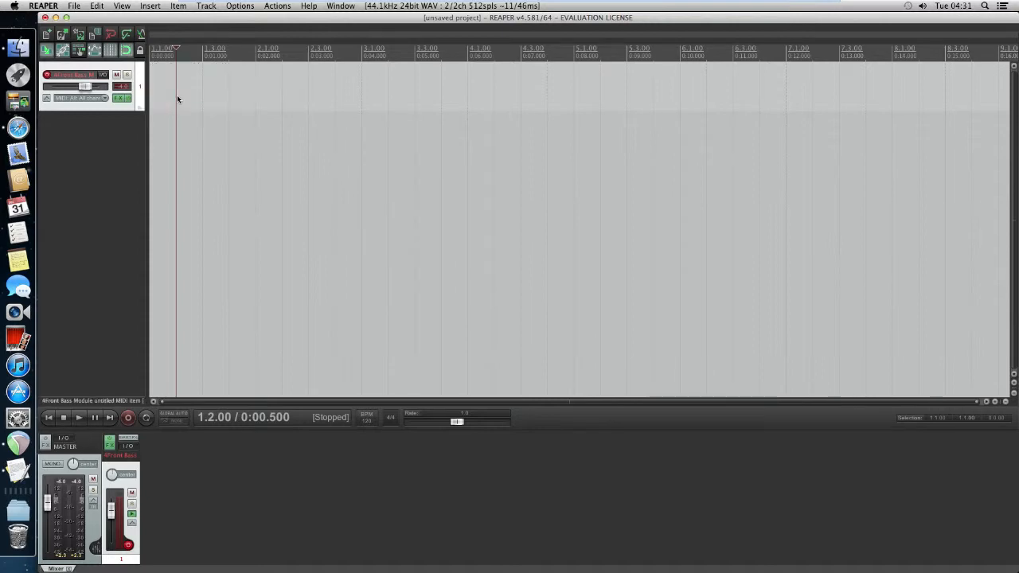
- Open SpicyGuitar.dmg from the Downloads folder and try to launch Install Spicy Guitar.pkg
left_click(17, 511)
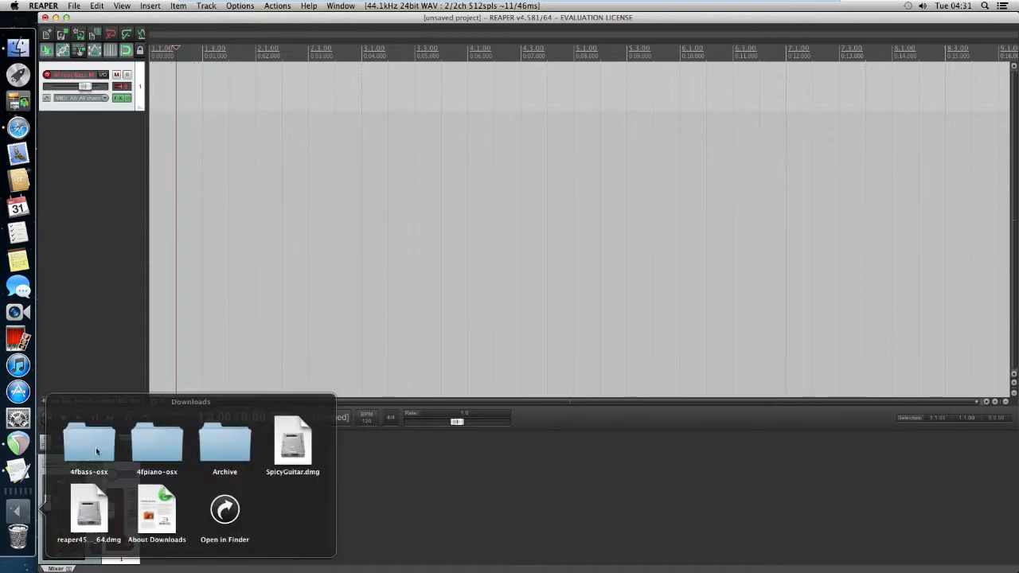
left_click(291, 450)
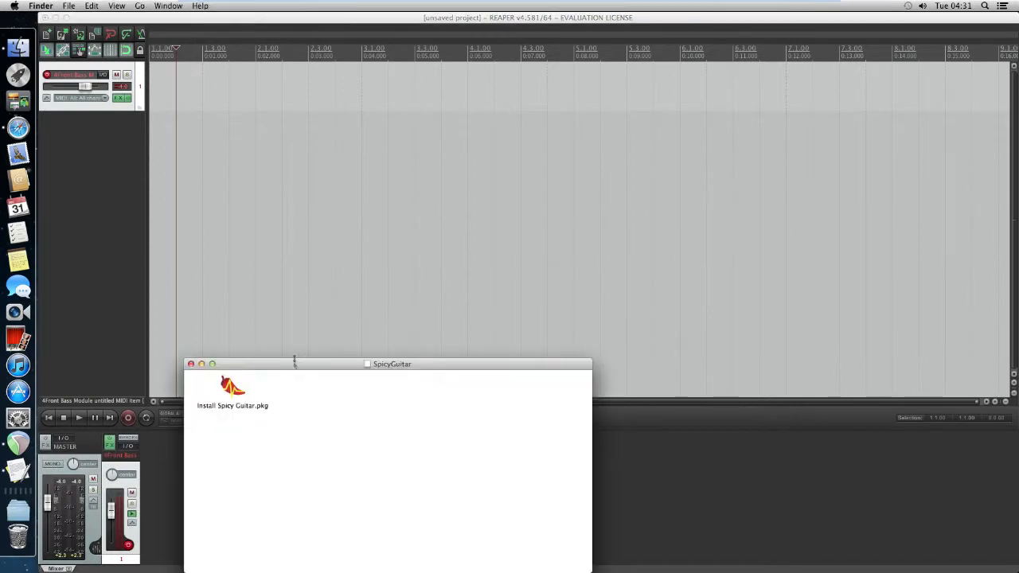
left_click_drag(295, 367, 343, 253)
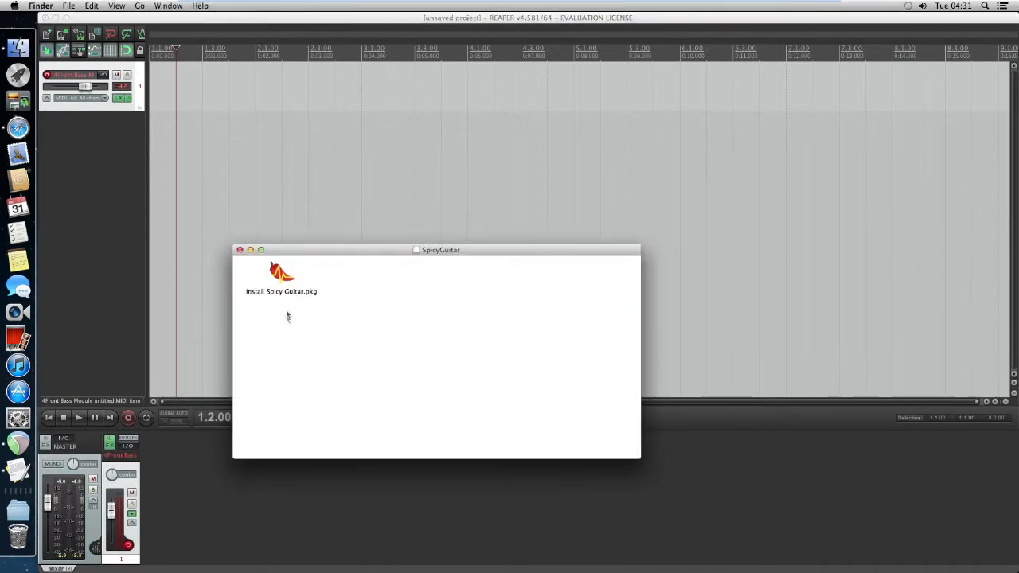
double_click(280, 279)
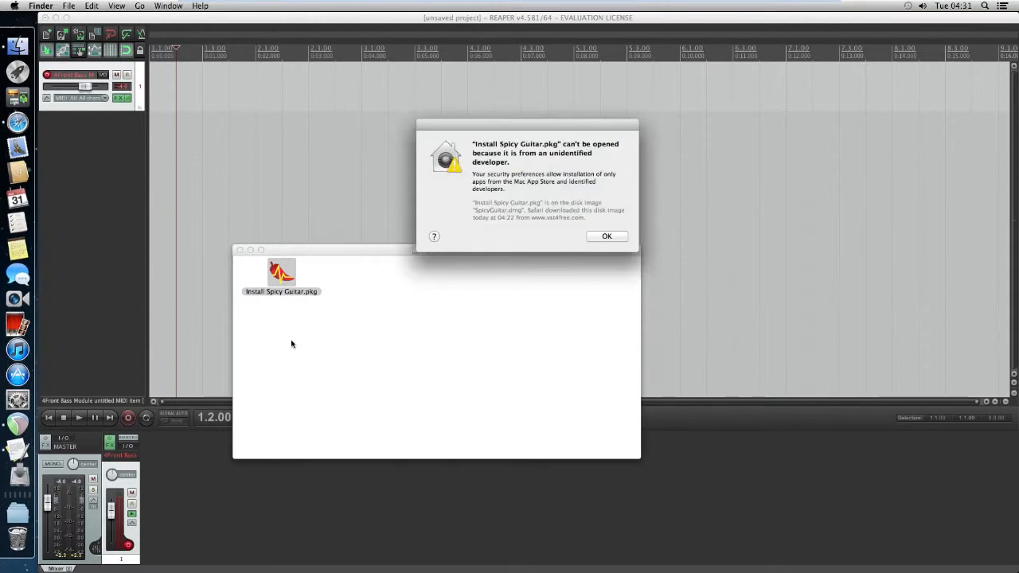
left_click(604, 236)
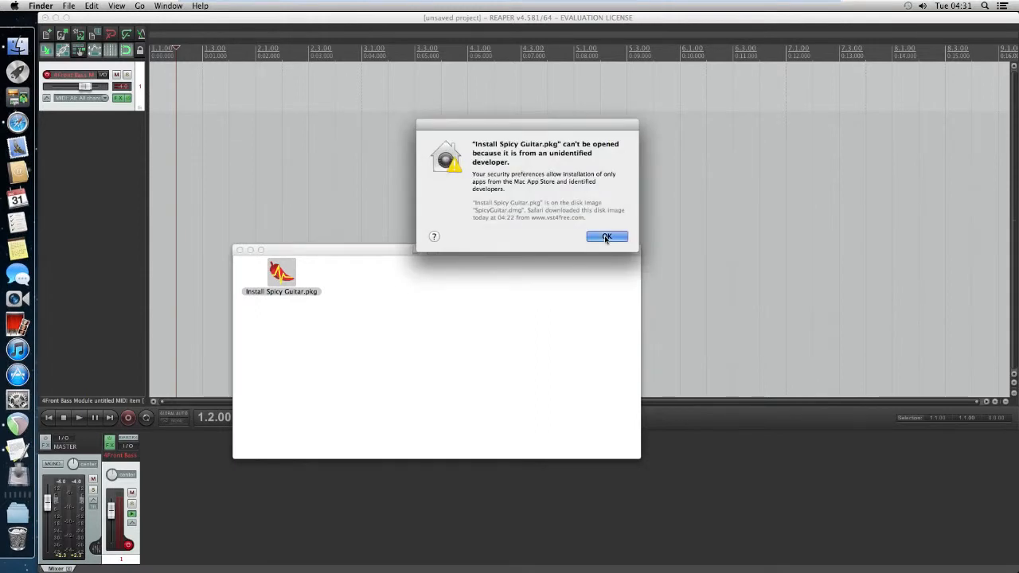
left_click(276, 372)
left_click(338, 290)
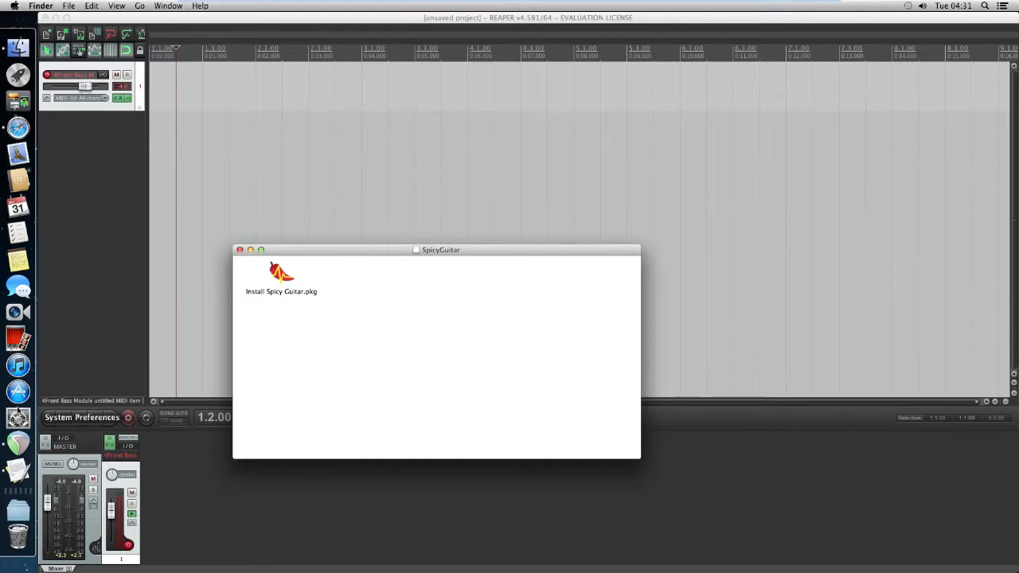
- Switch to System Preferences and look through the Accessibility categories, including the Speakable Items settings and commands, for a download security option
left_click(17, 423)
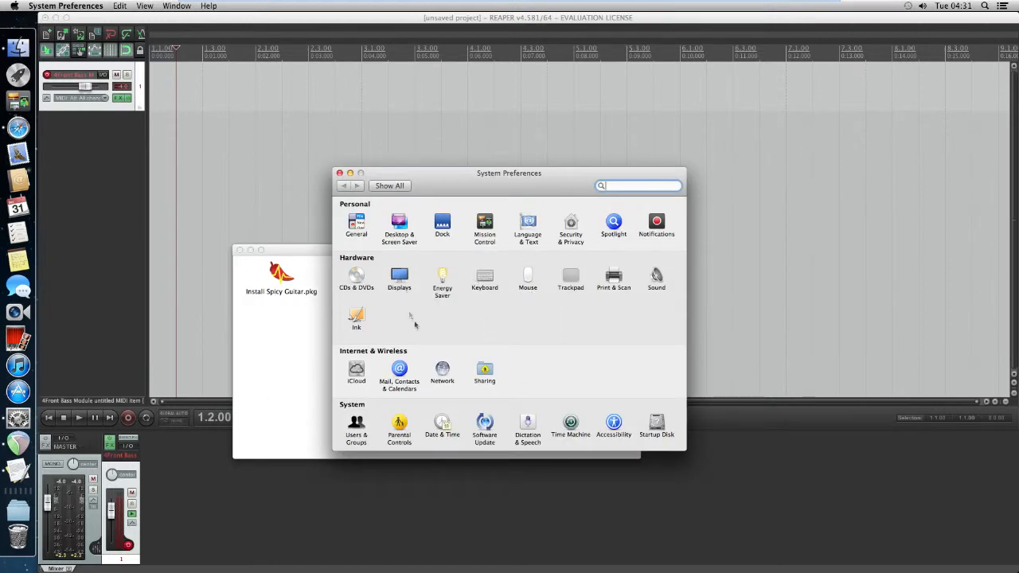
left_click(614, 423)
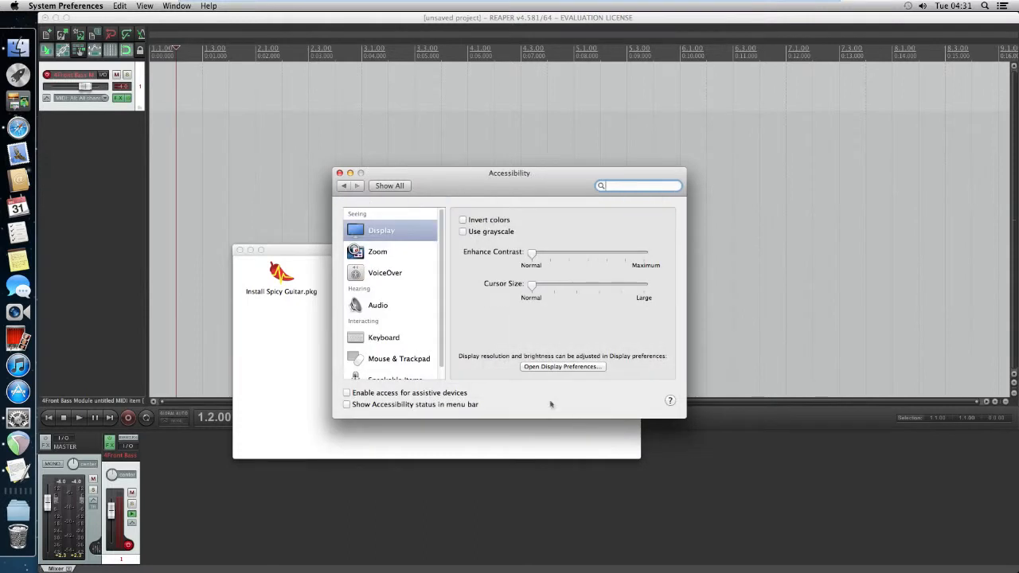
scroll(443, 295, "down", 1)
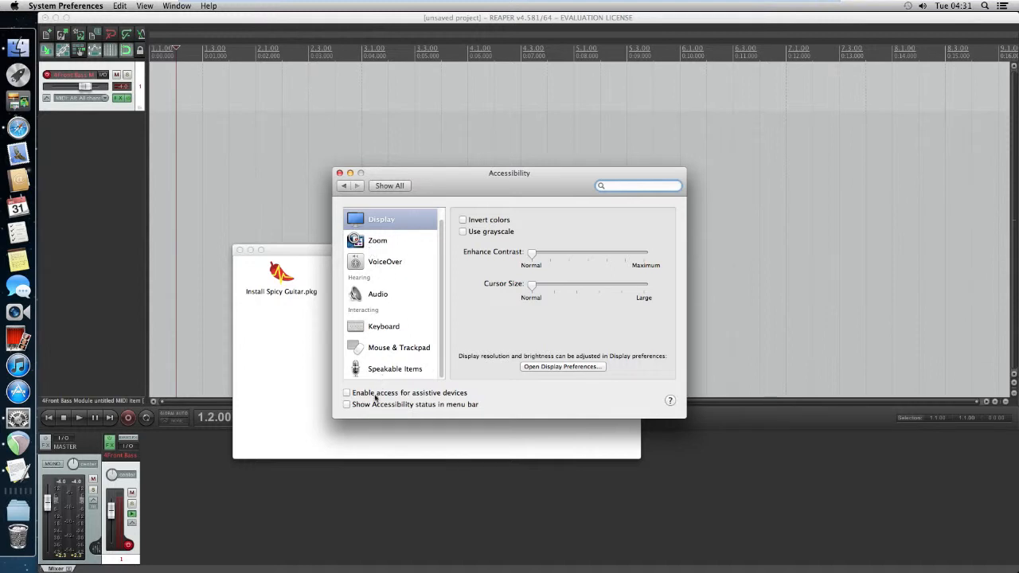
left_click(389, 240)
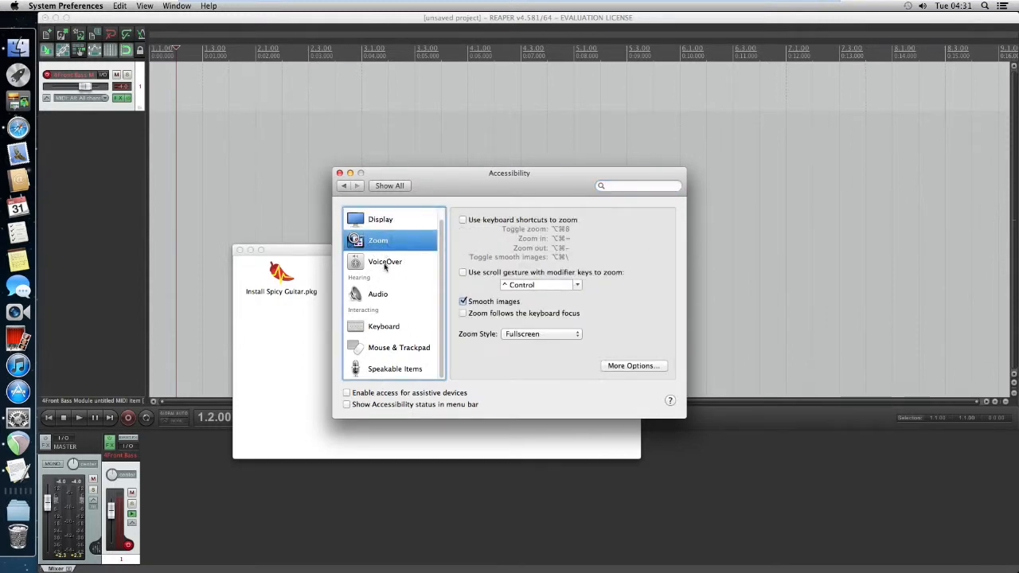
left_click(387, 266)
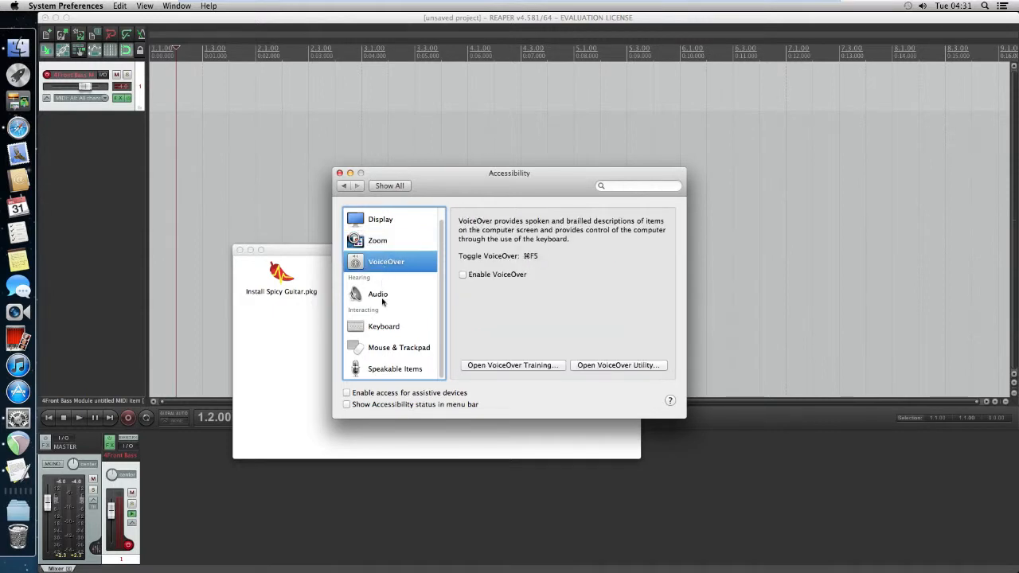
left_click(382, 297)
left_click(387, 334)
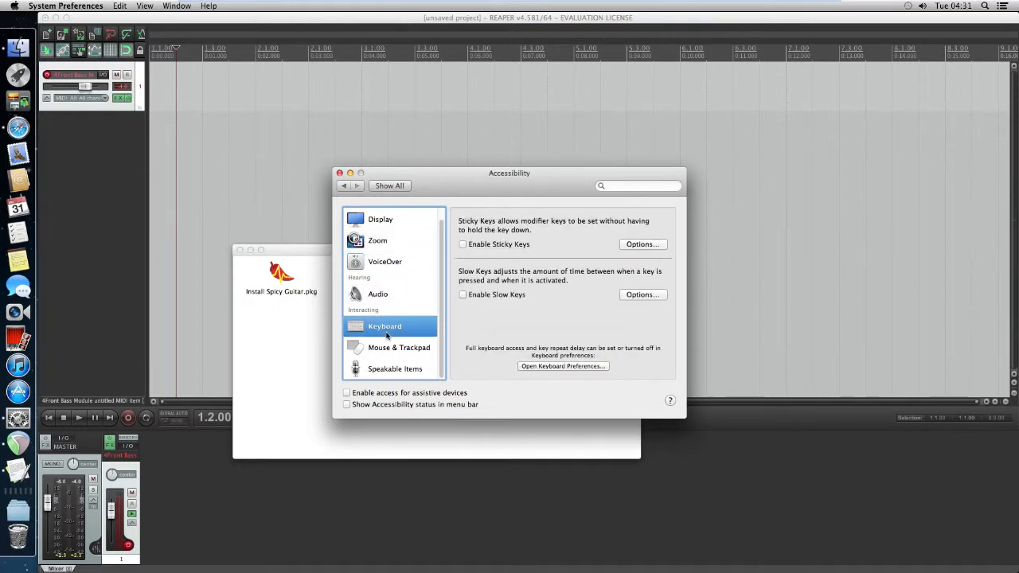
left_click(386, 348)
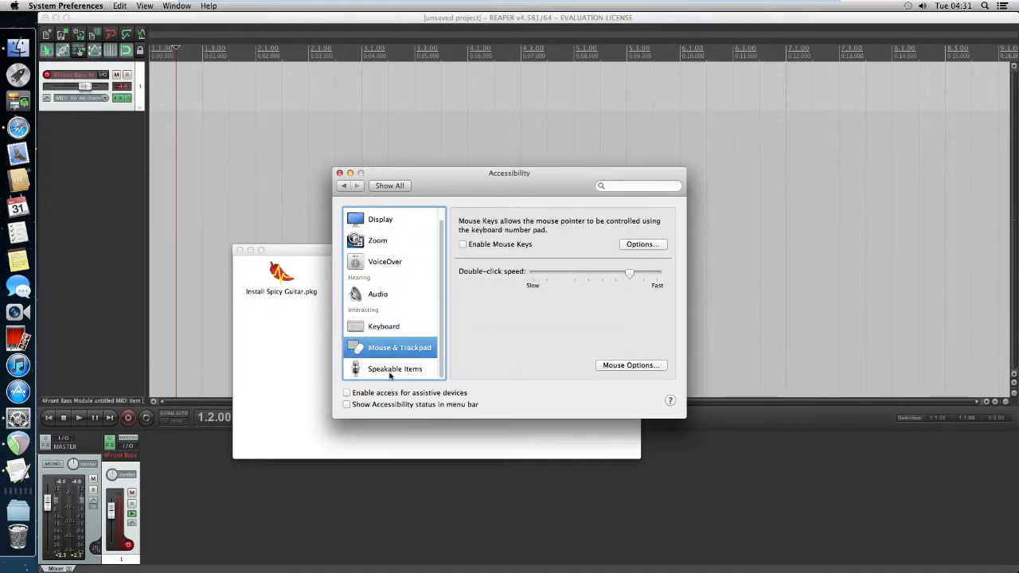
left_click(391, 373)
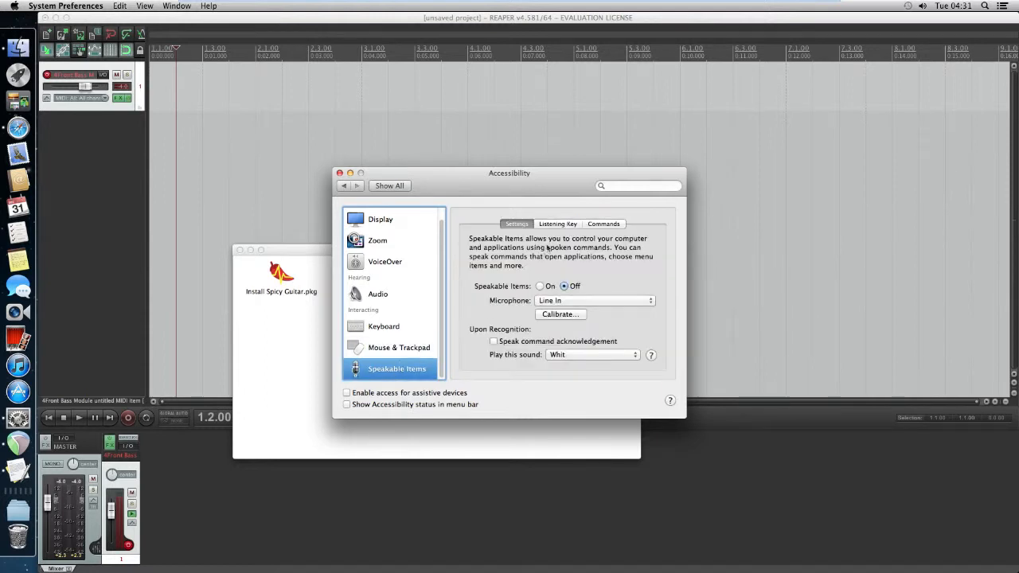
left_click(604, 224)
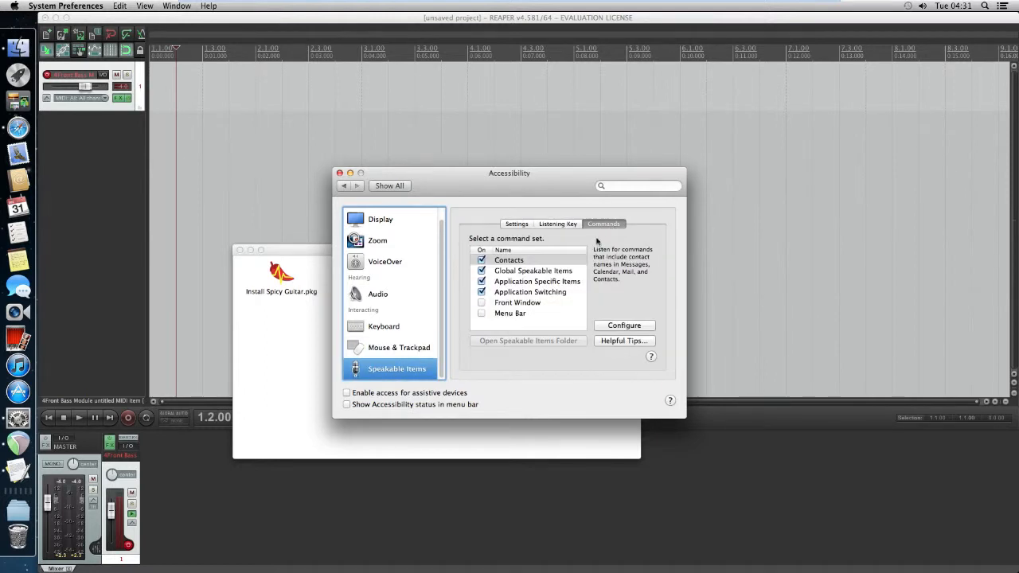
left_click(519, 225)
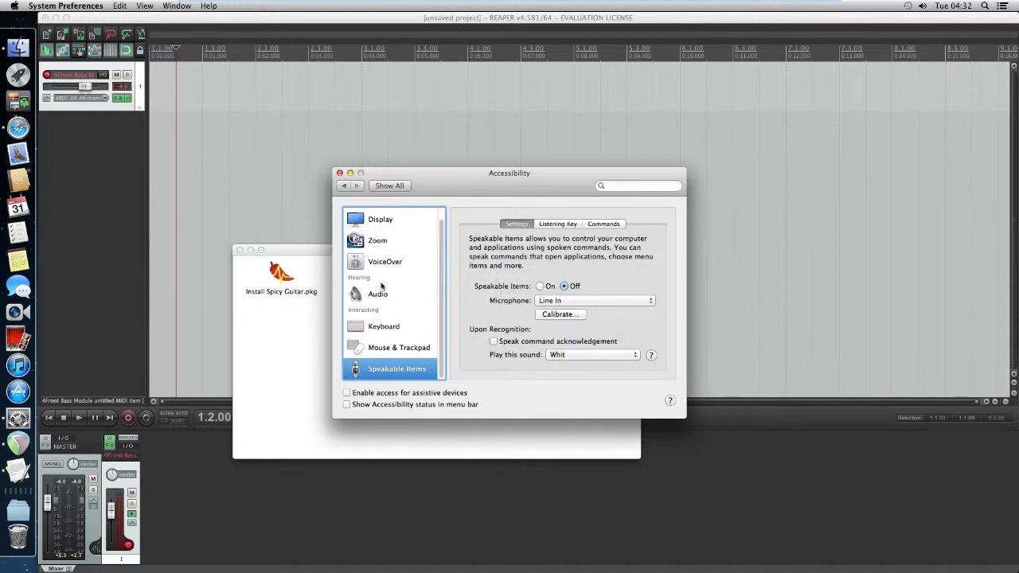
scroll(410, 317, "up", 1)
scroll(409, 317, "down", 1)
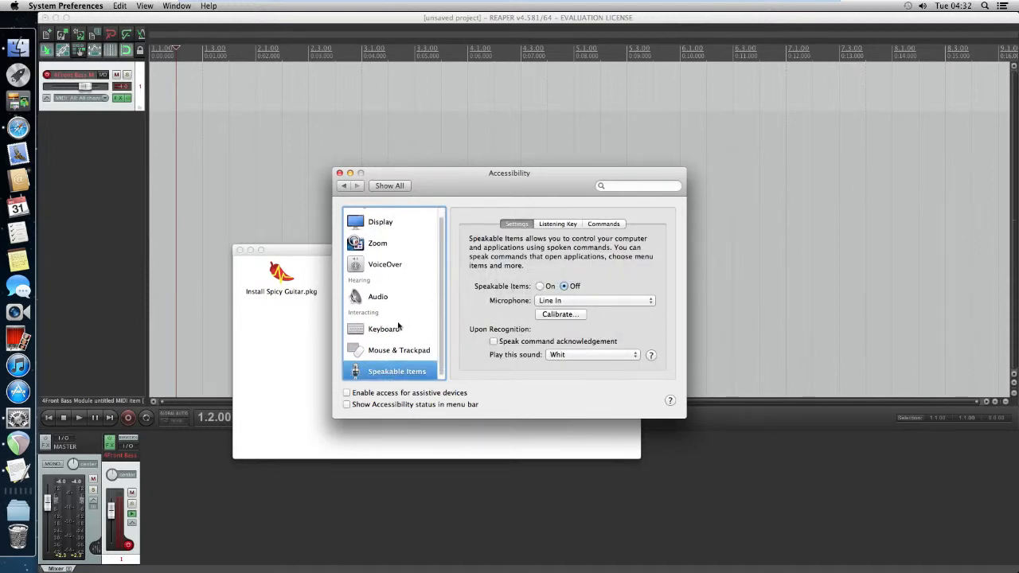
- Open the Security & Privacy preferences and unlock them by entering the account password
left_click(344, 188)
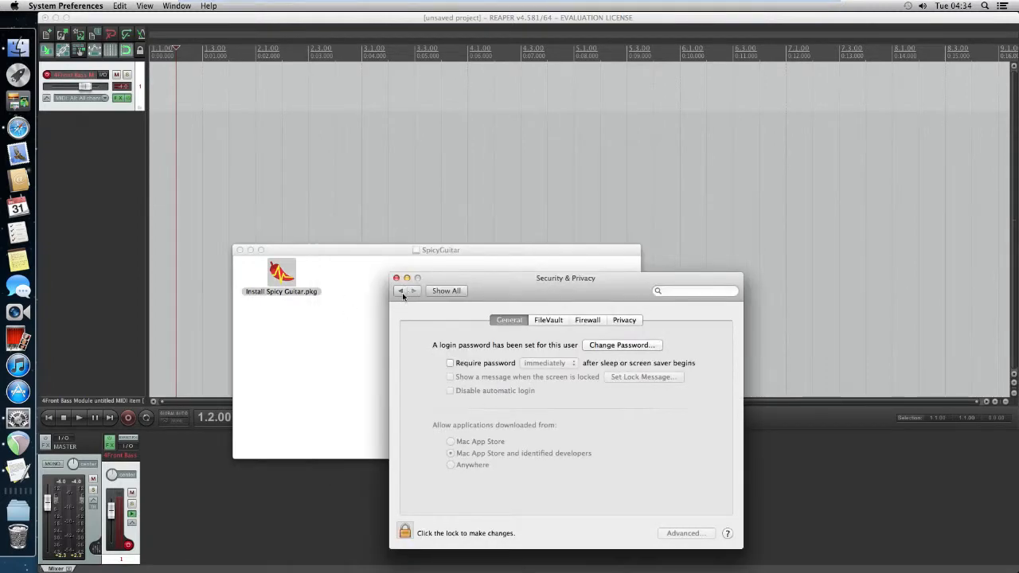
left_click(400, 291)
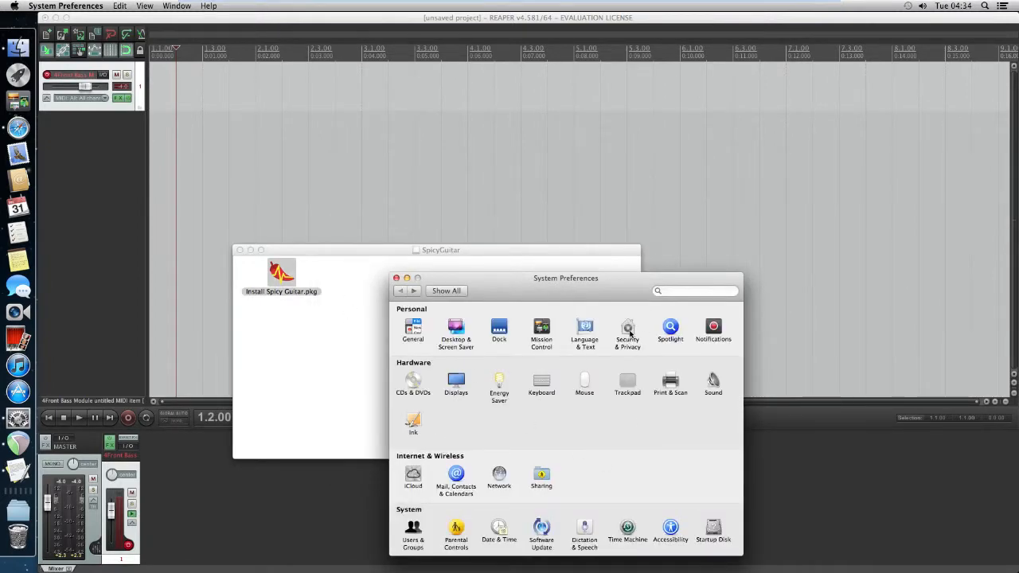
left_click(628, 330)
left_click(405, 531)
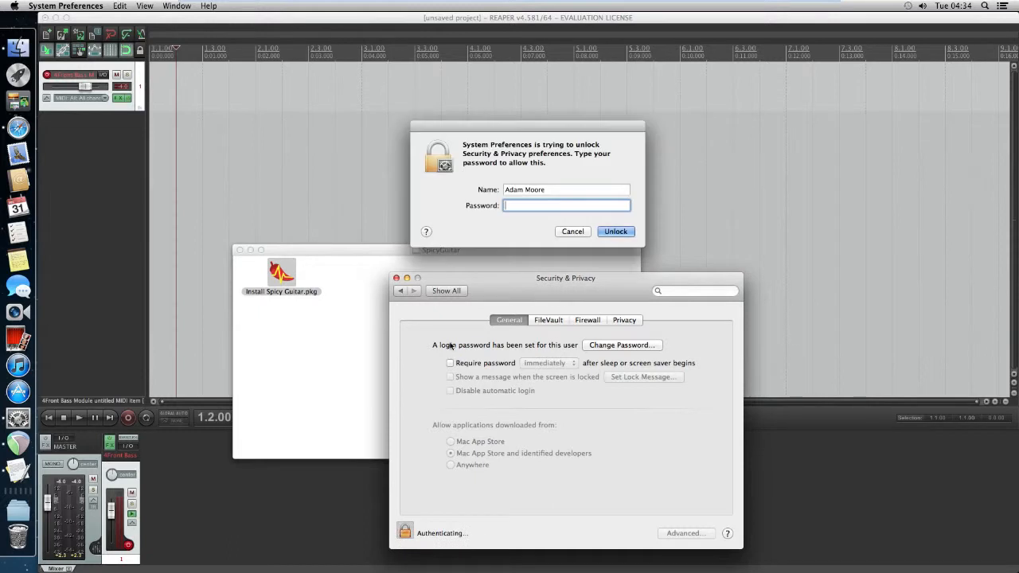
type("•••••••")
key("Return")
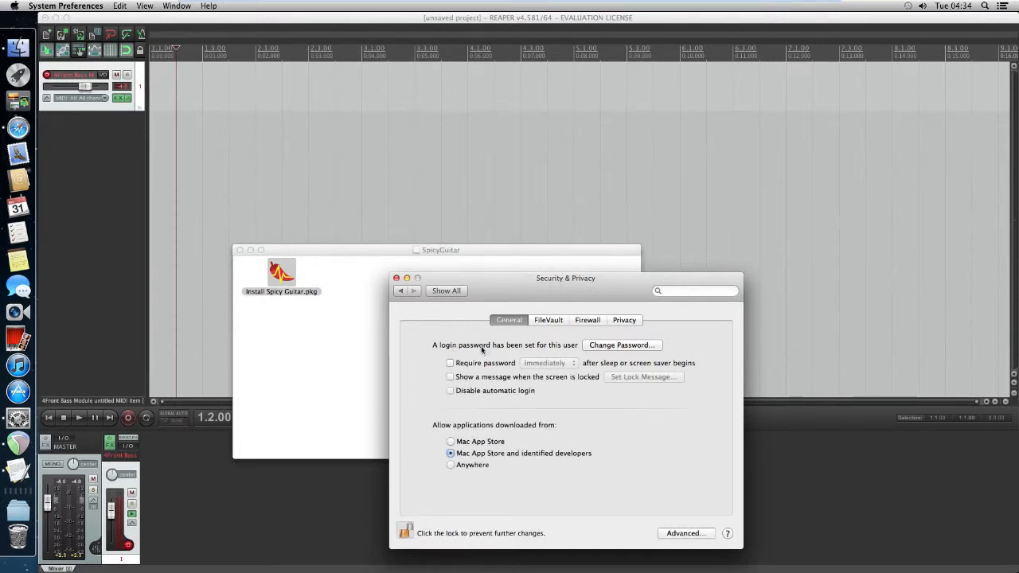
- Allow applications downloaded from Anywhere, close the preferences and launch Install Spicy Guitar.pkg
left_click(451, 466)
left_click(570, 370)
left_click(395, 279)
double_click(285, 280)
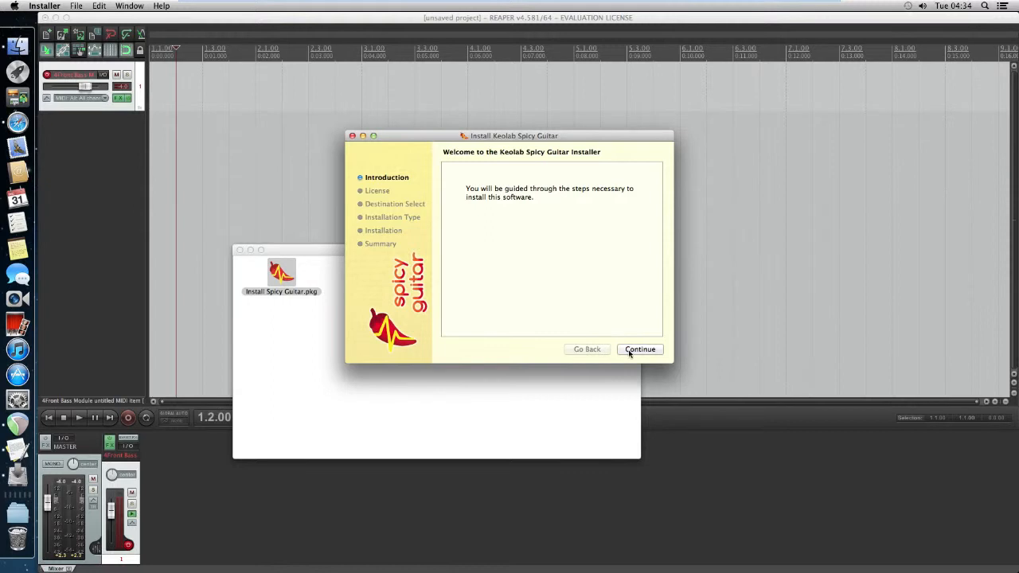
- Close the Spicy Guitar installer and extract Archive.pax.gz from the package contents of Install Spicy Guitar.pkg
left_click(352, 137)
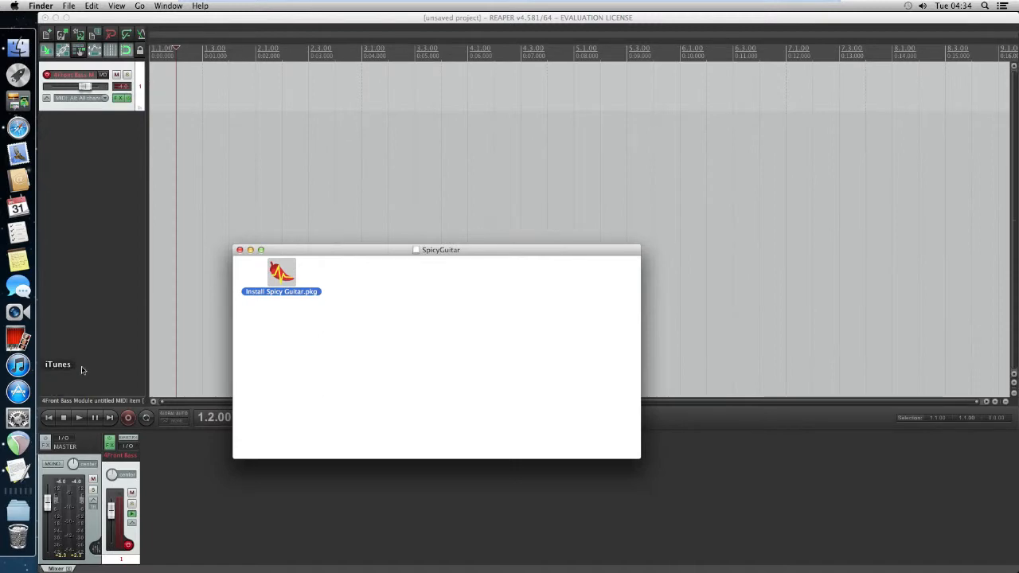
right_click(280, 275)
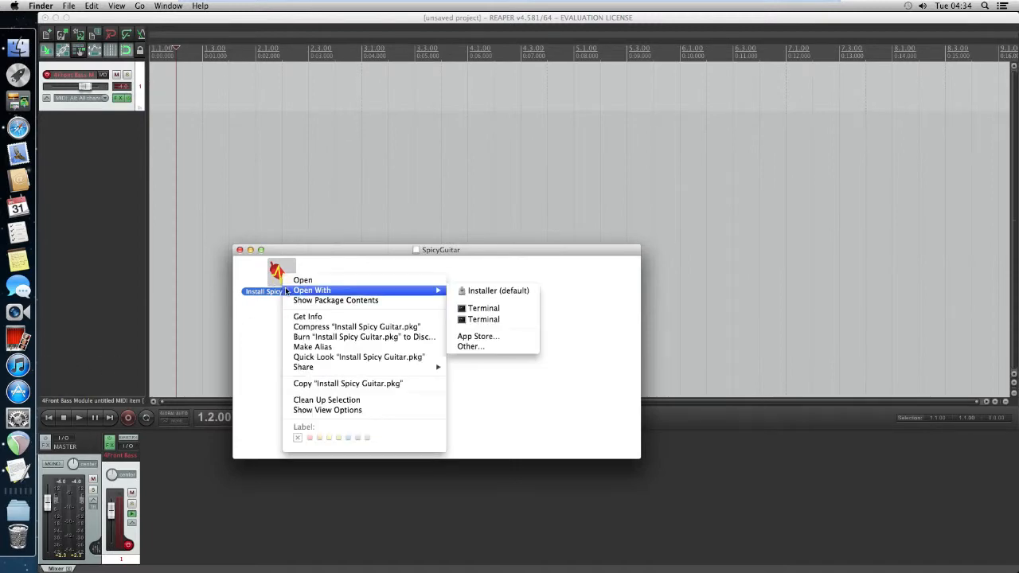
left_click(368, 305)
double_click(286, 295)
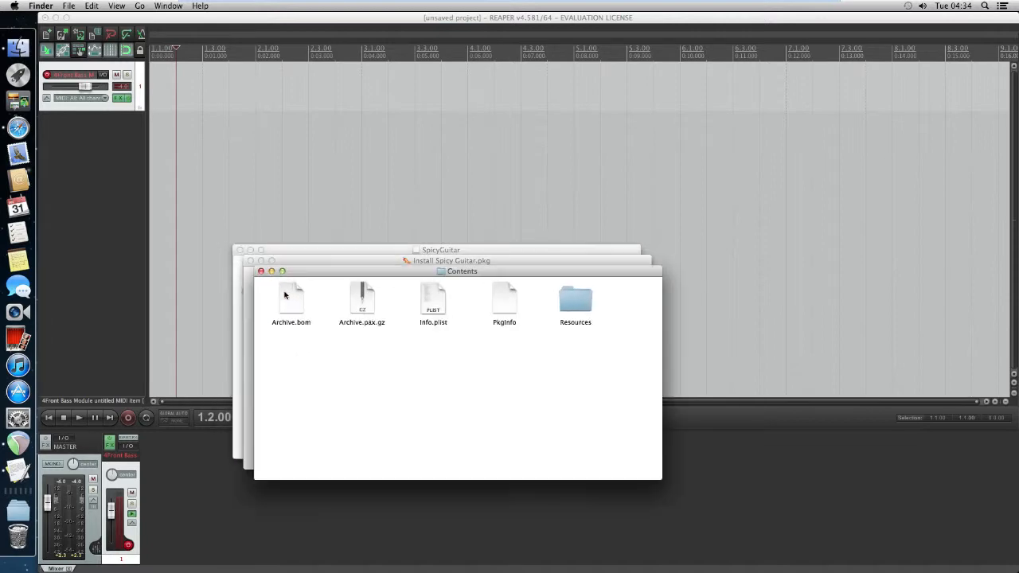
double_click(363, 301)
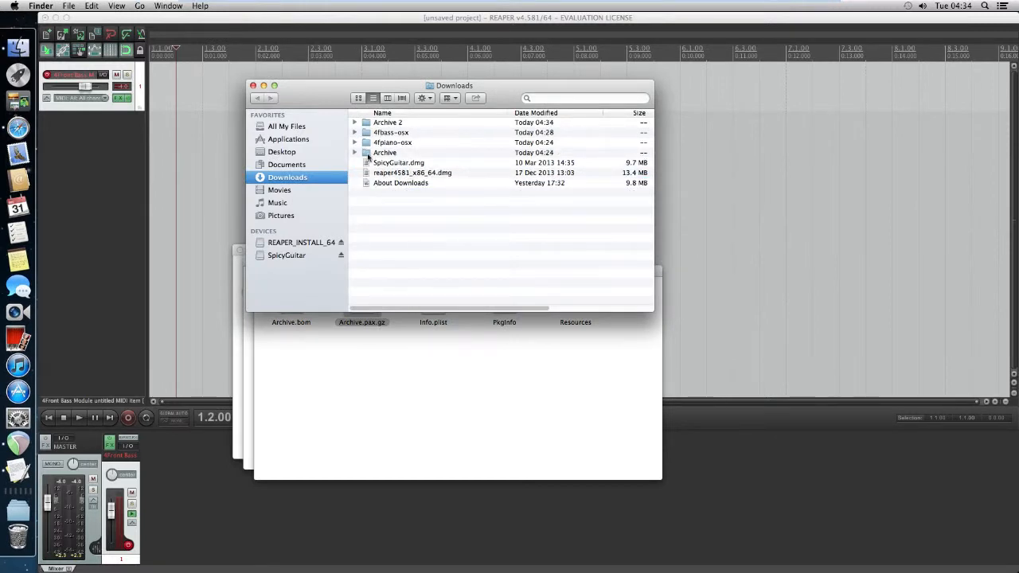
- Expand Archive 2 in Downloads through Library, Audio, Plug-ins and VST, and select SpicyGuitar.vst
left_click(354, 122)
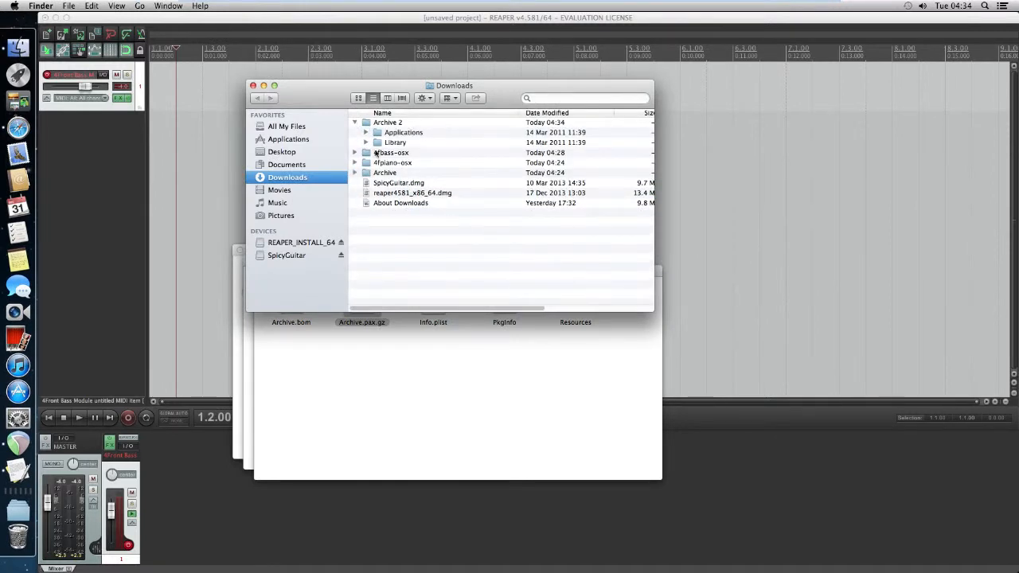
left_click(366, 143)
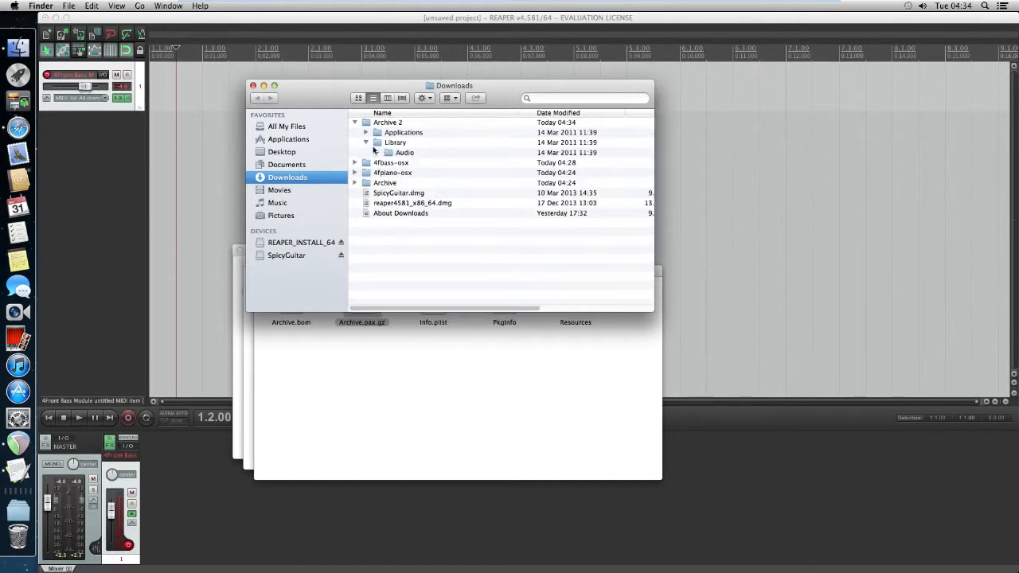
left_click(375, 152)
left_click(378, 153)
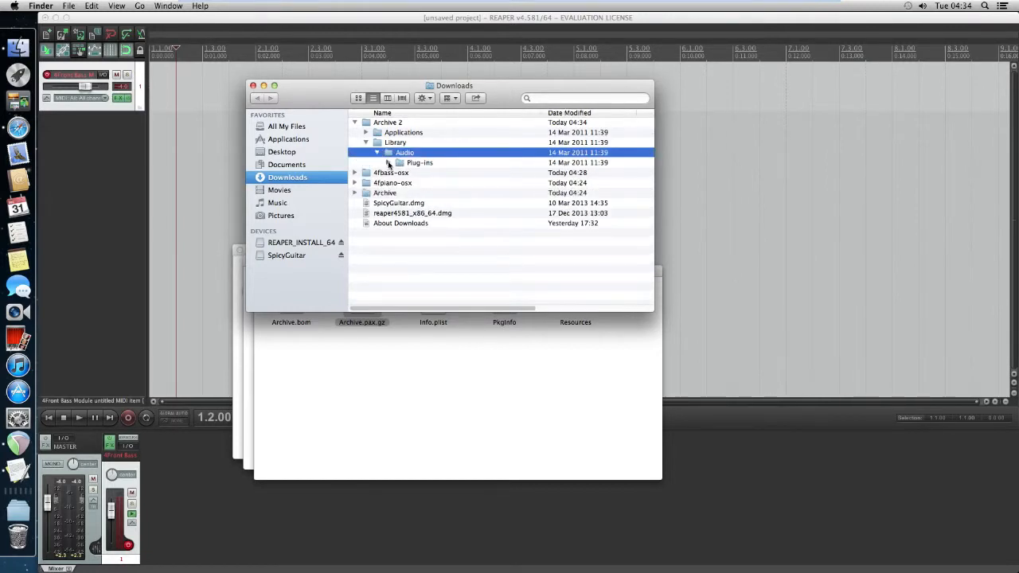
left_click(388, 163)
left_click(399, 184)
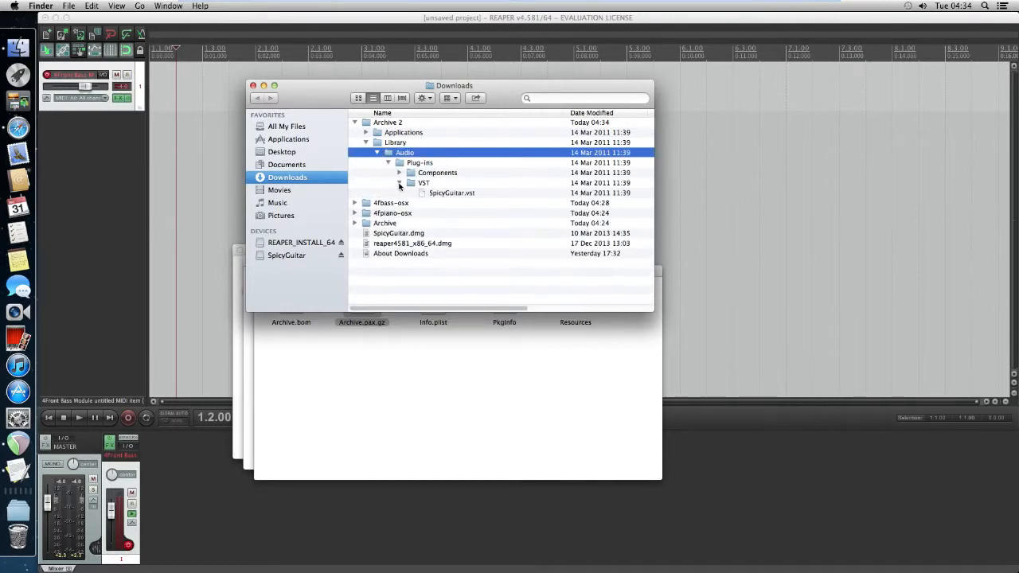
left_click(446, 193)
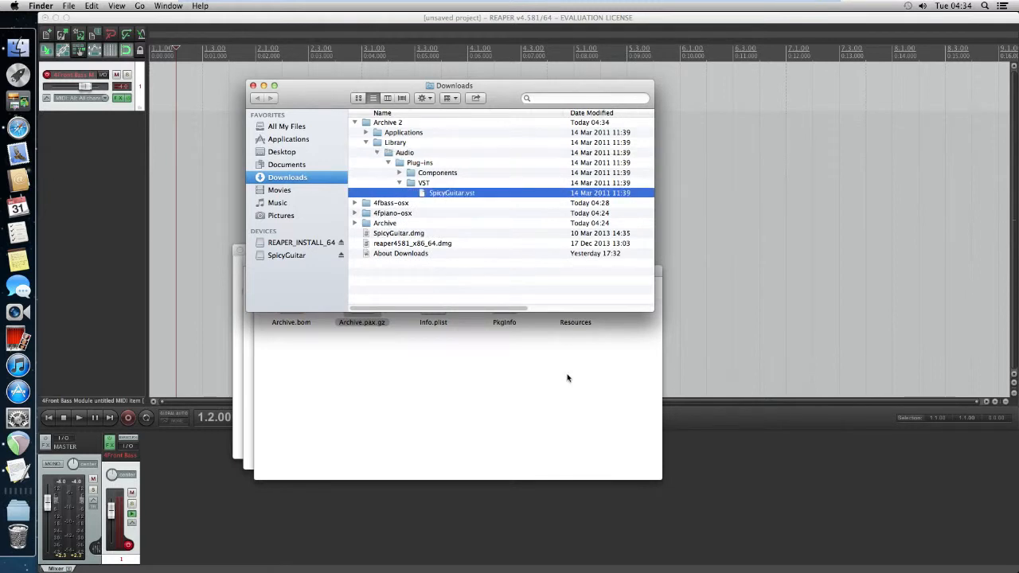
- Close the open Finder windows: Downloads, the package contents, SpicyGuitar, the VST folder and Macintosh
left_click(251, 85)
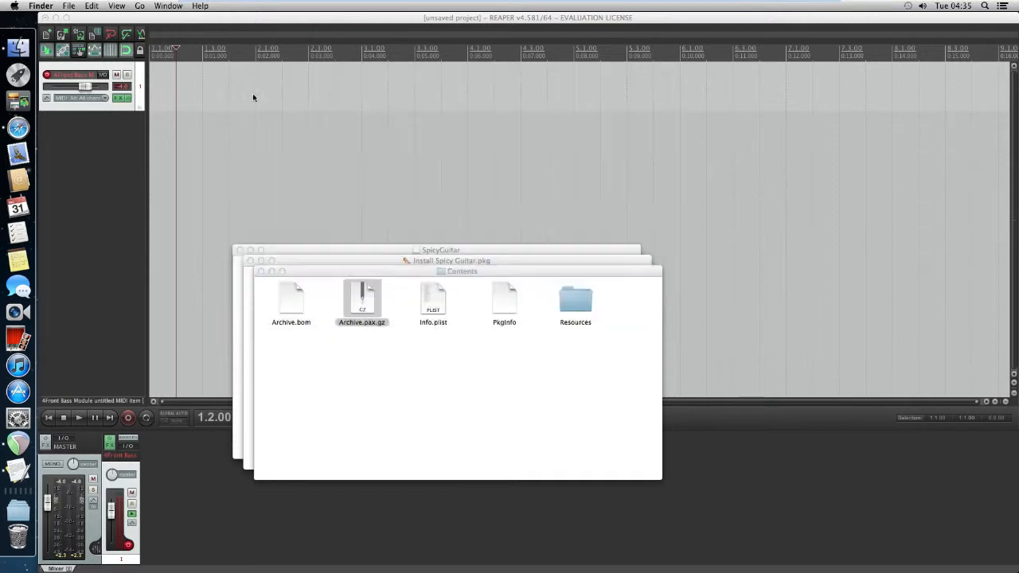
left_click(261, 272)
left_click(250, 261)
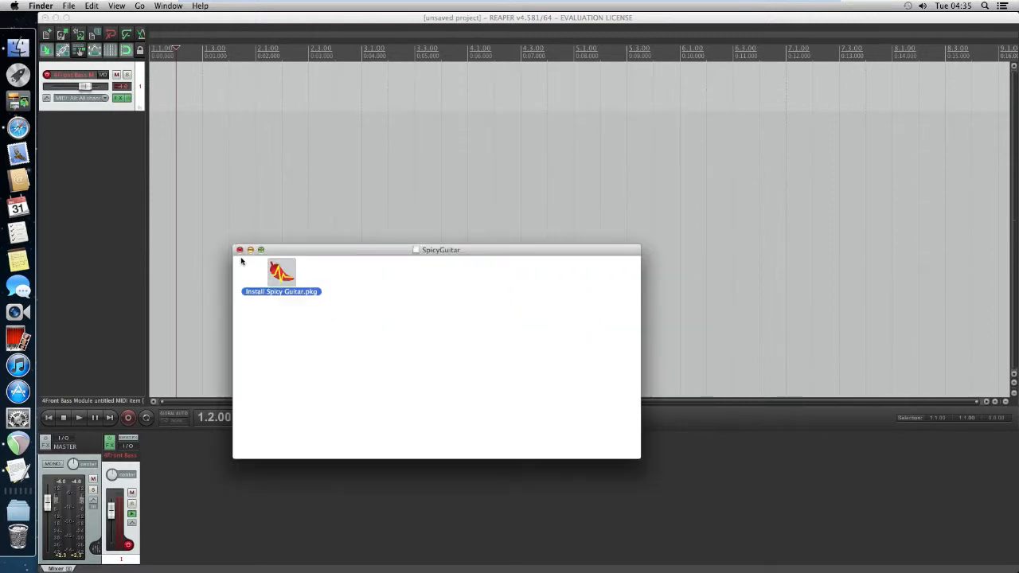
left_click(239, 250)
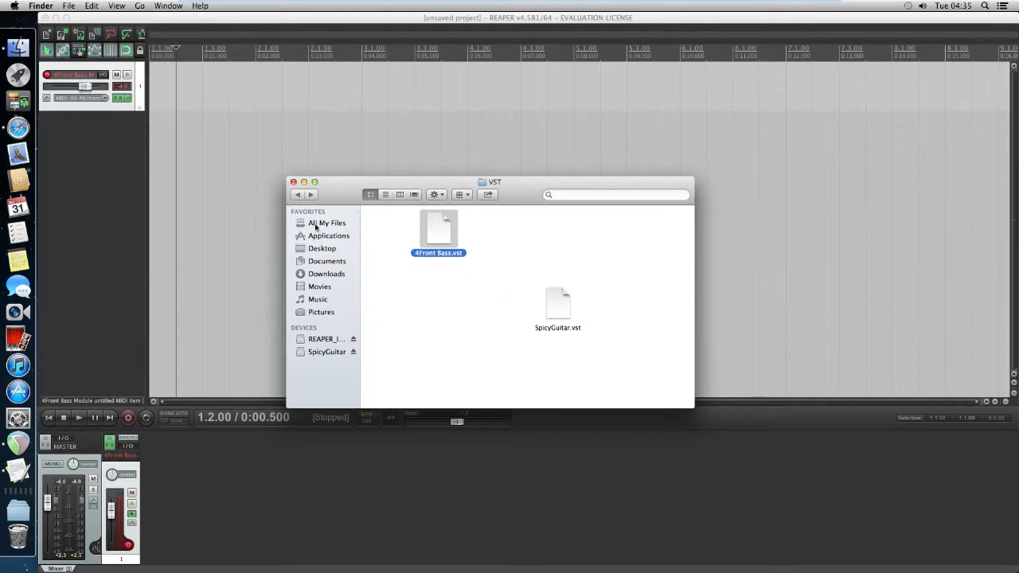
left_click(293, 183)
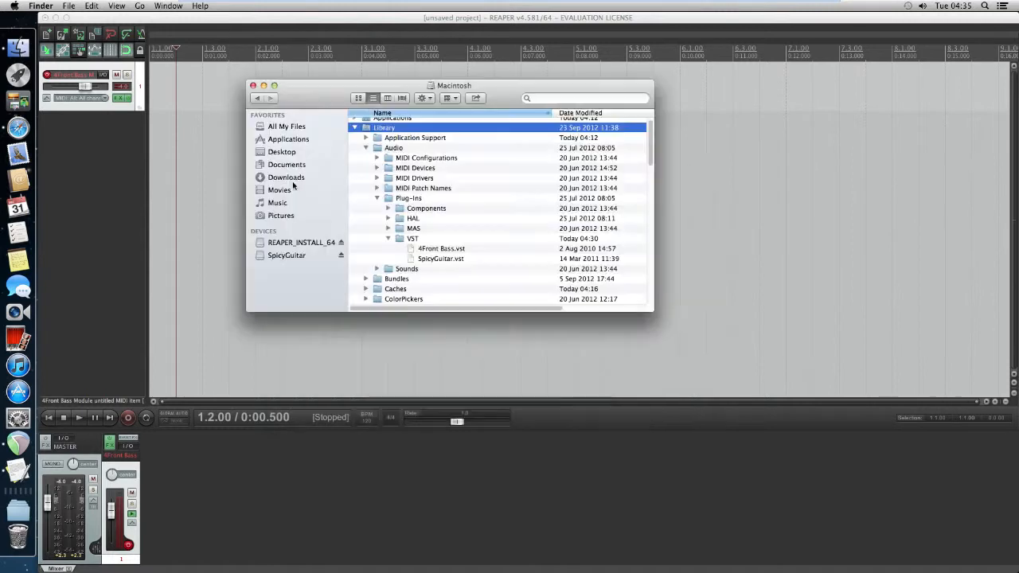
left_click(252, 86)
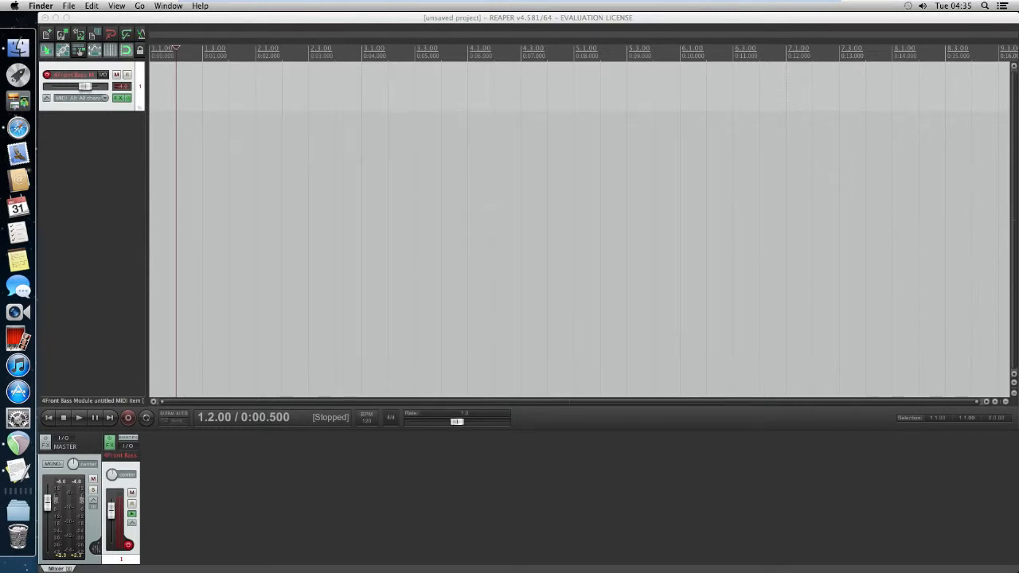
- Switch to REAPER and examine the VST plug-in paths in the Preferences
left_click(117, 70)
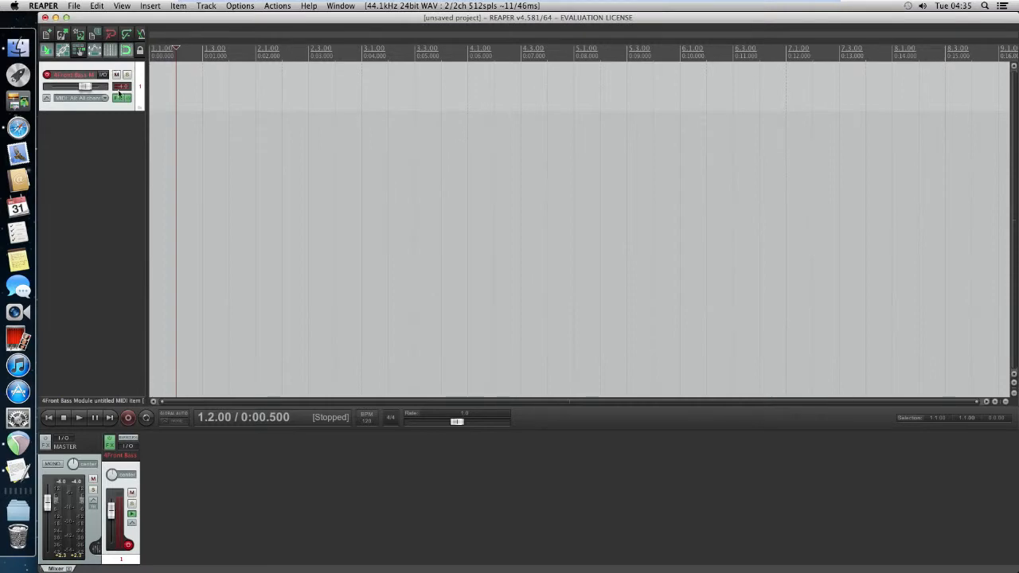
left_click(238, 7)
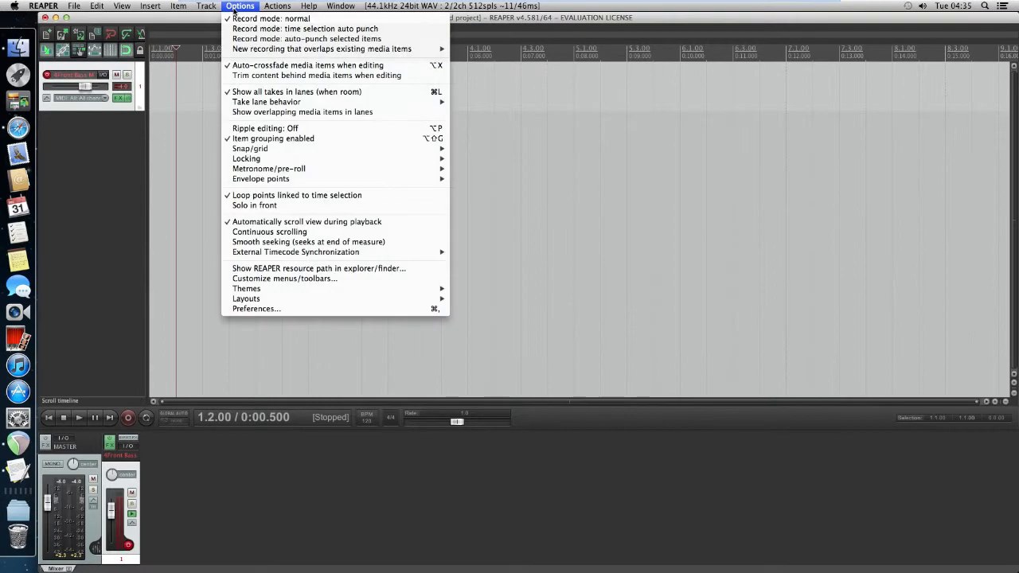
left_click(299, 308)
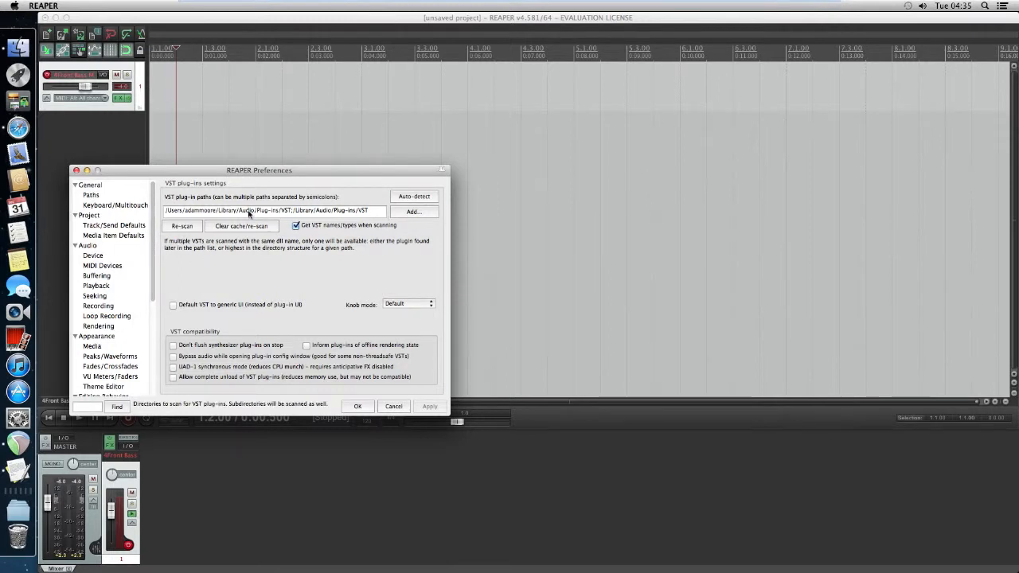
left_click(363, 409)
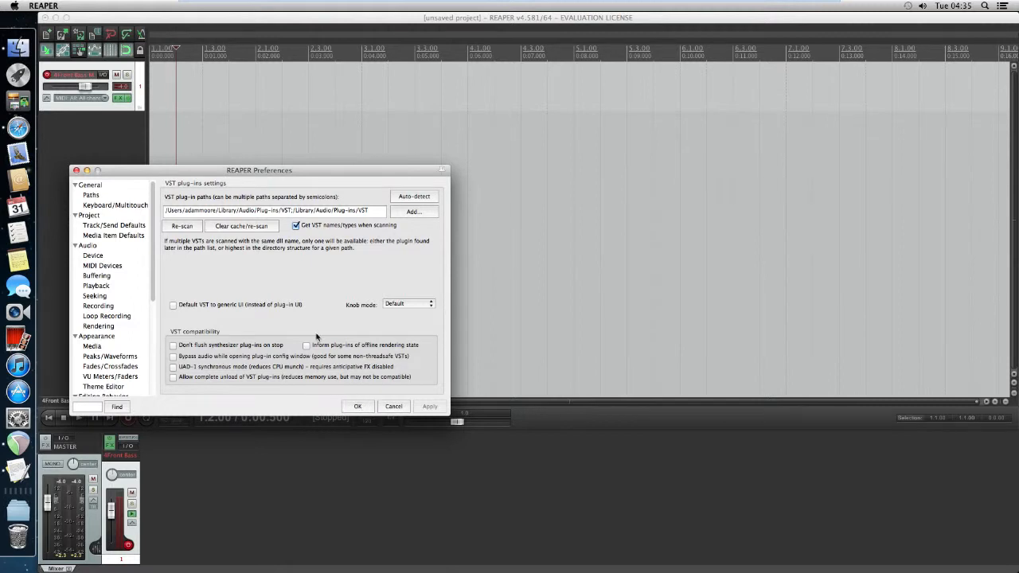
- Append the example path ;Library/VSTFolder to the VST plug-in paths, remove it again and close the Preferences
left_click(375, 210)
type(";")
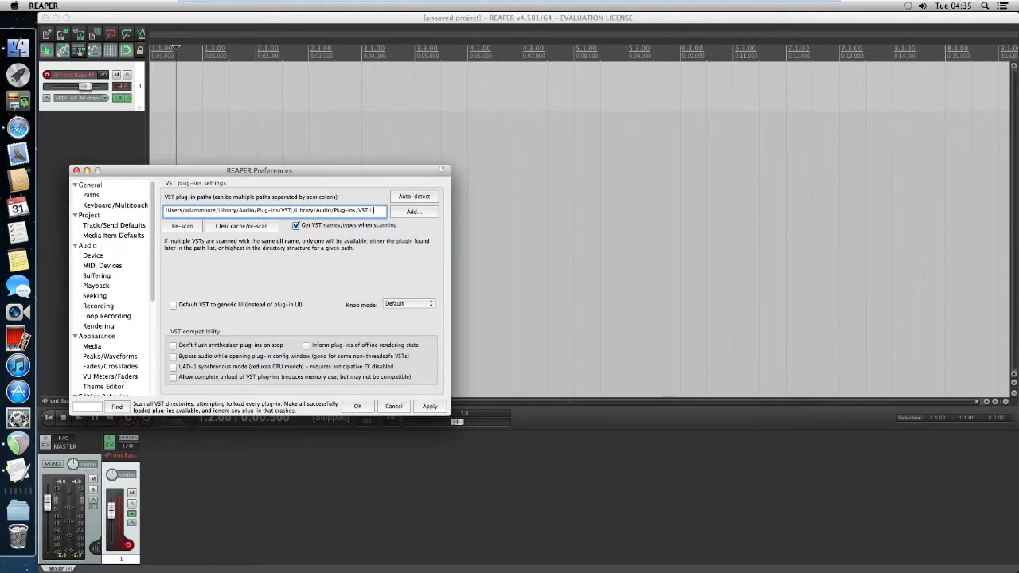
type("/Library")
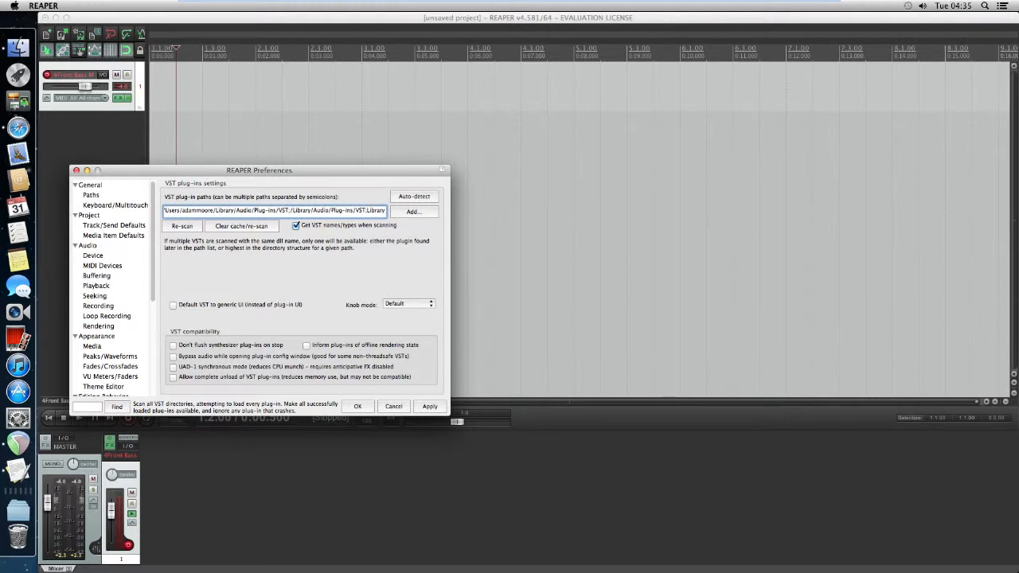
type("/VST")
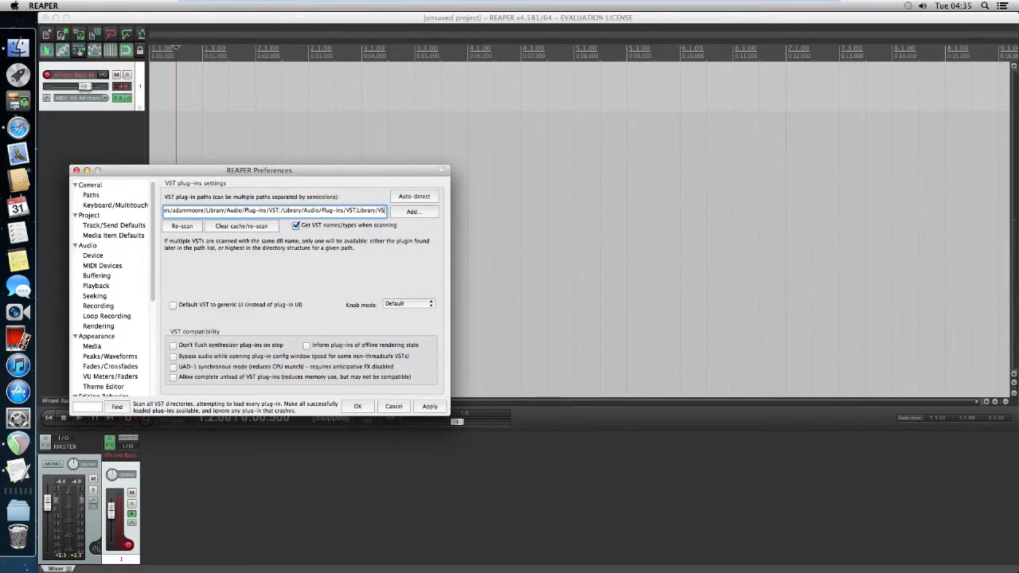
type("Folder")
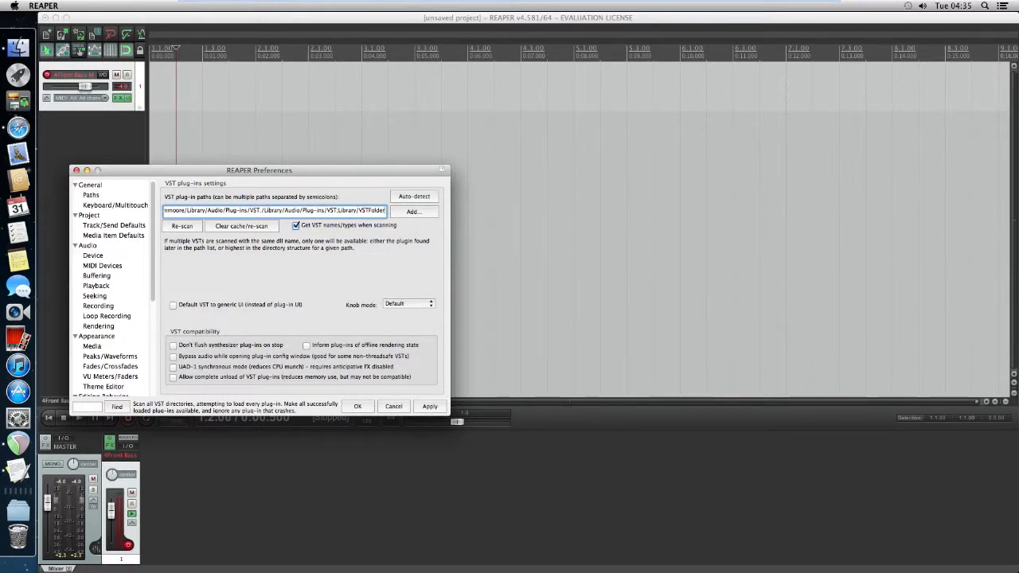
key("BackSpace")
key("BackSpace")
key("BackSpace")
key("BackSpace")
key("BackSpace")
key("BackSpace")
key("BackSpace")
key("BackSpace")
key("BackSpace")
key("BackSpace")
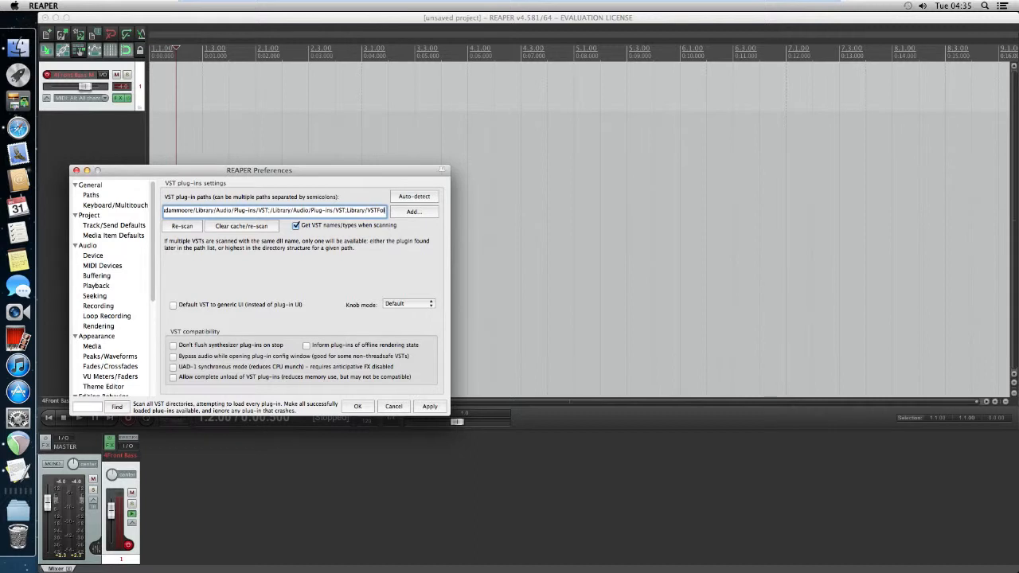
key("BackSpace")
key("BackSpace")
key("BackSpace")
key("BackSpace")
key("BackSpace")
key("BackSpace")
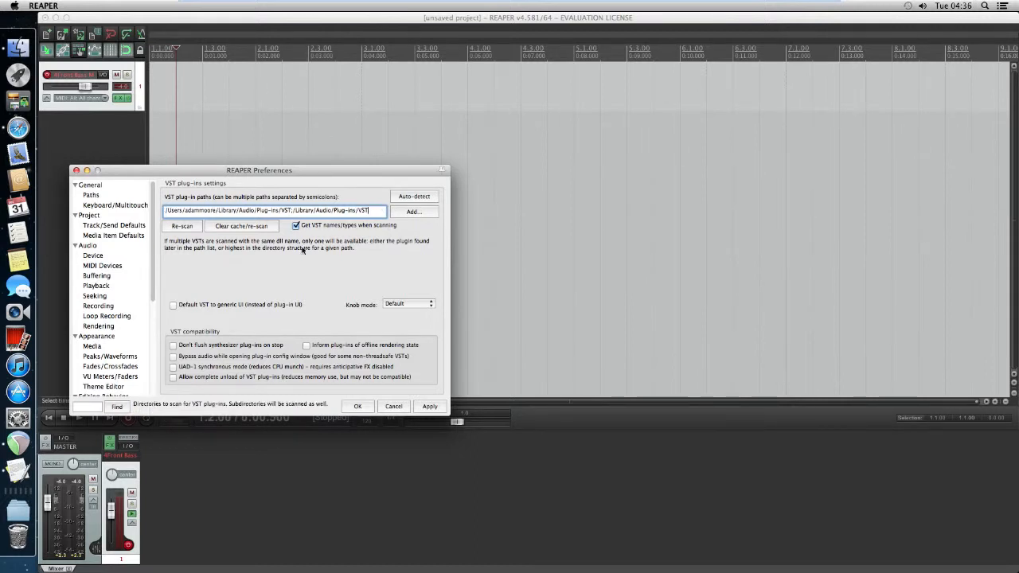
left_click(356, 406)
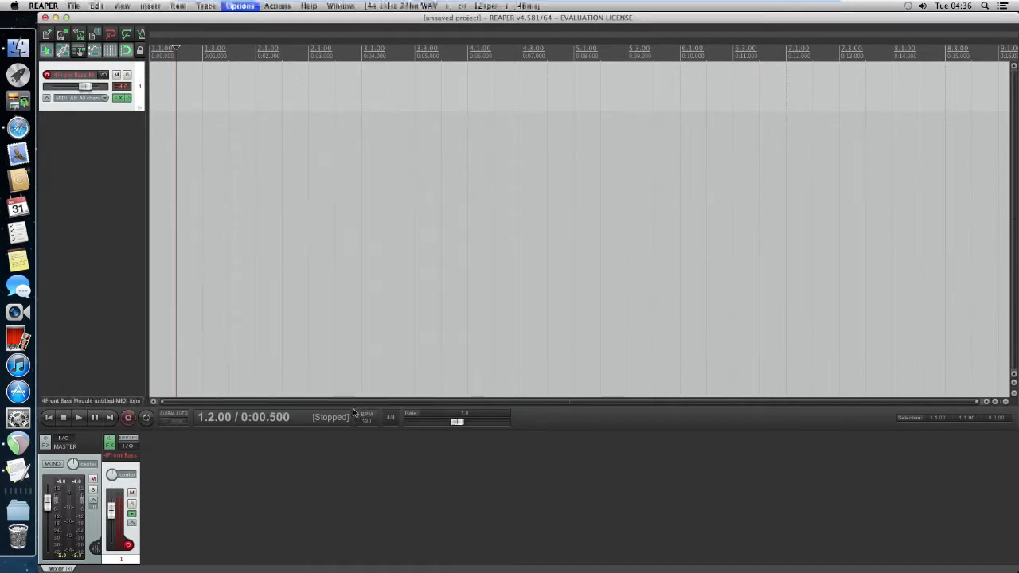
- Replace 4Front Bass Module with the Spicy Guitar (x86) instrument on the track and reopen the track's FX window
left_click(121, 97)
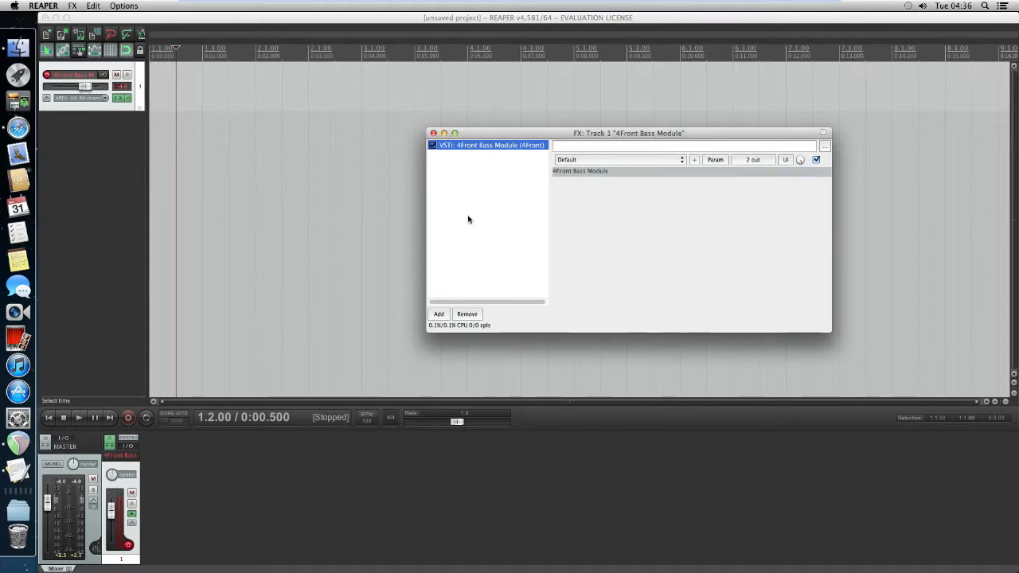
left_click(466, 313)
left_click(439, 314)
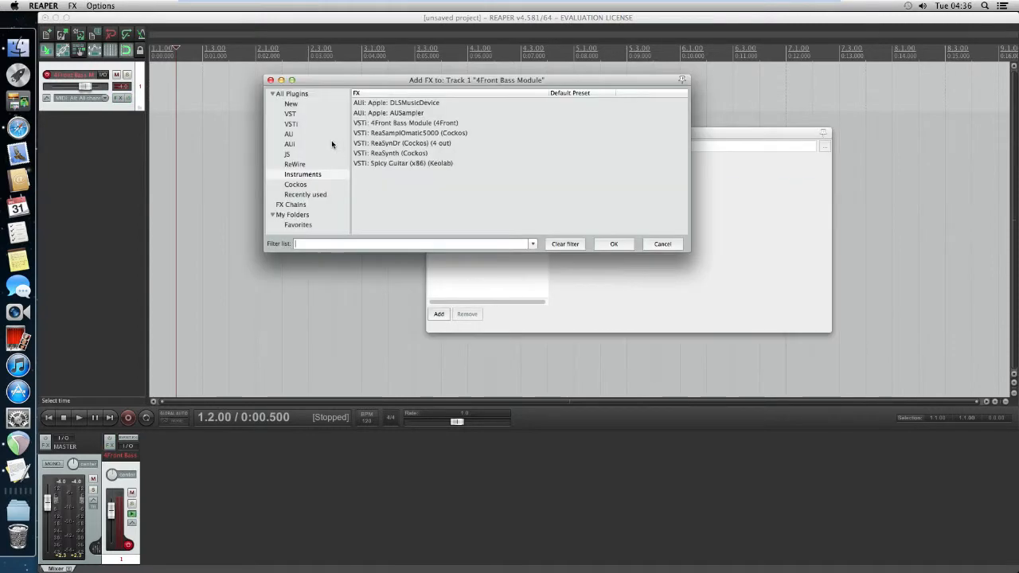
double_click(382, 163)
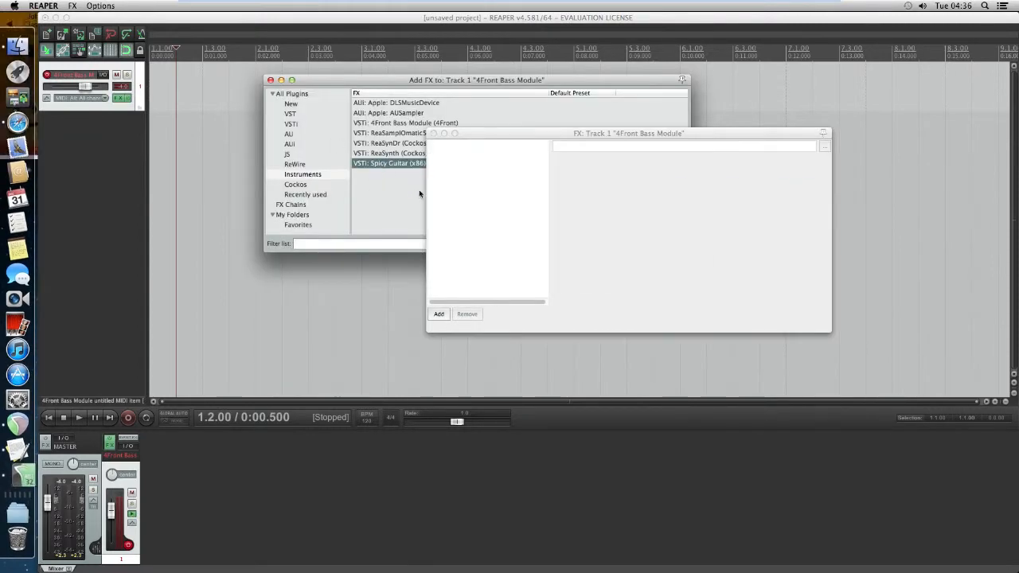
left_click(434, 133)
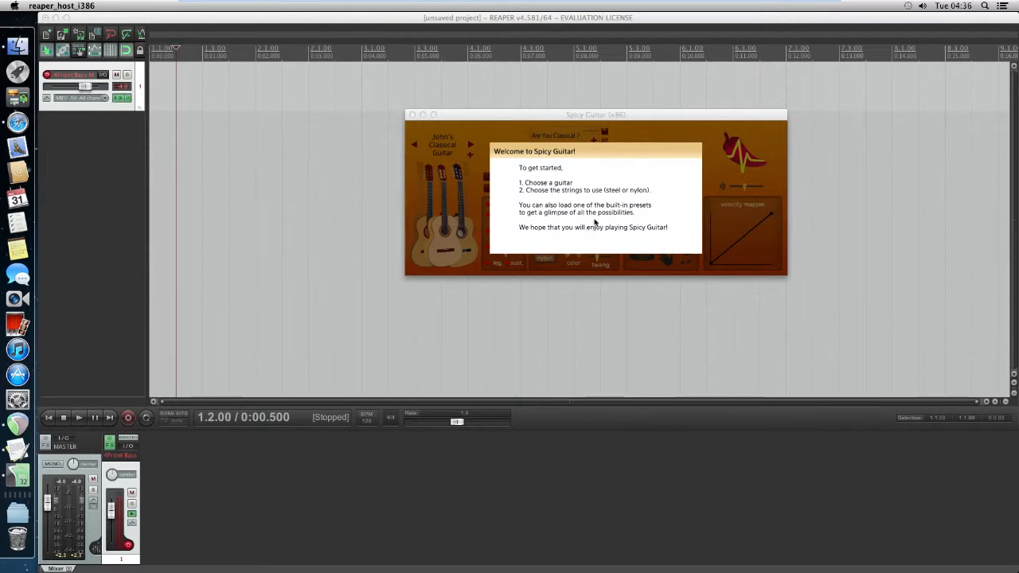
left_click(121, 98)
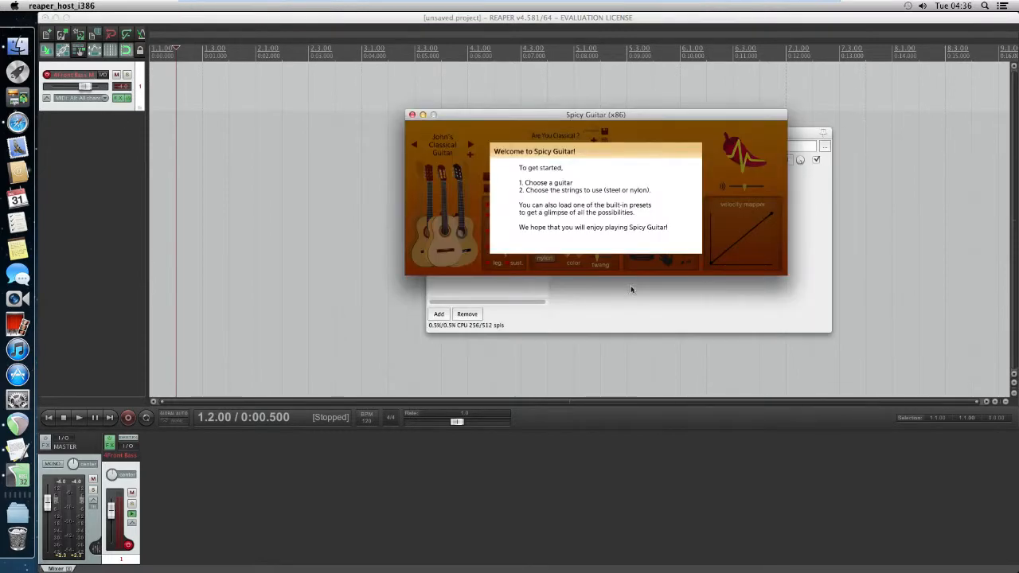
- Load the "That's All, Folk !" preset in Spicy Guitar, move the FX window down and close it
left_click(631, 289)
left_click(611, 162)
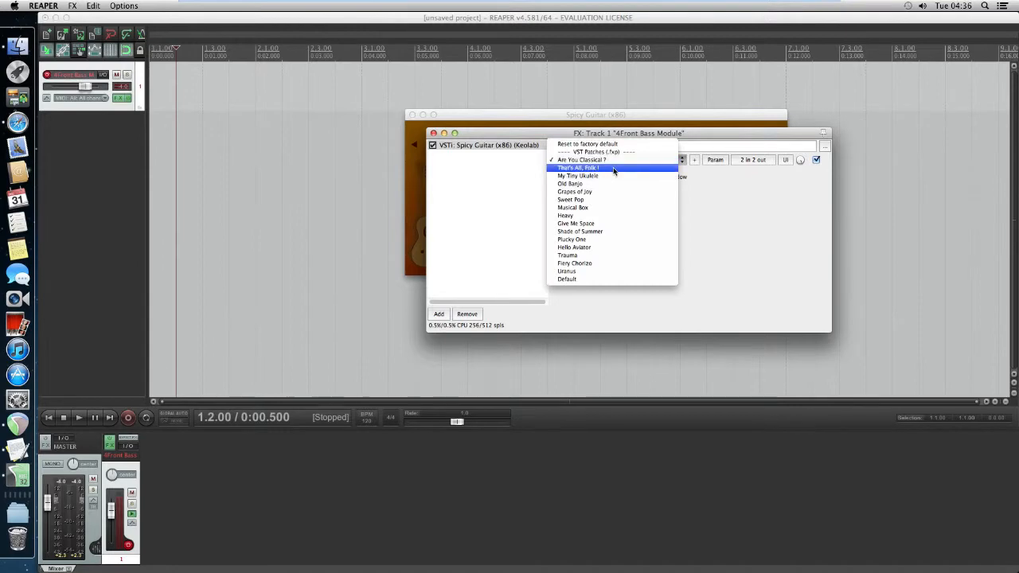
left_click(614, 170)
left_click_drag(608, 136, 591, 207)
left_click(561, 143)
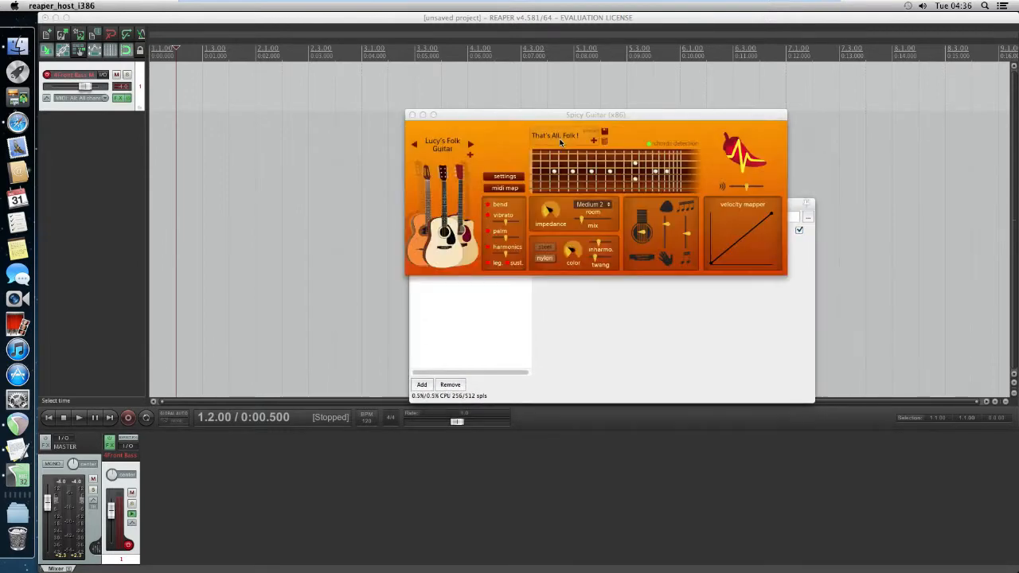
left_click(667, 304)
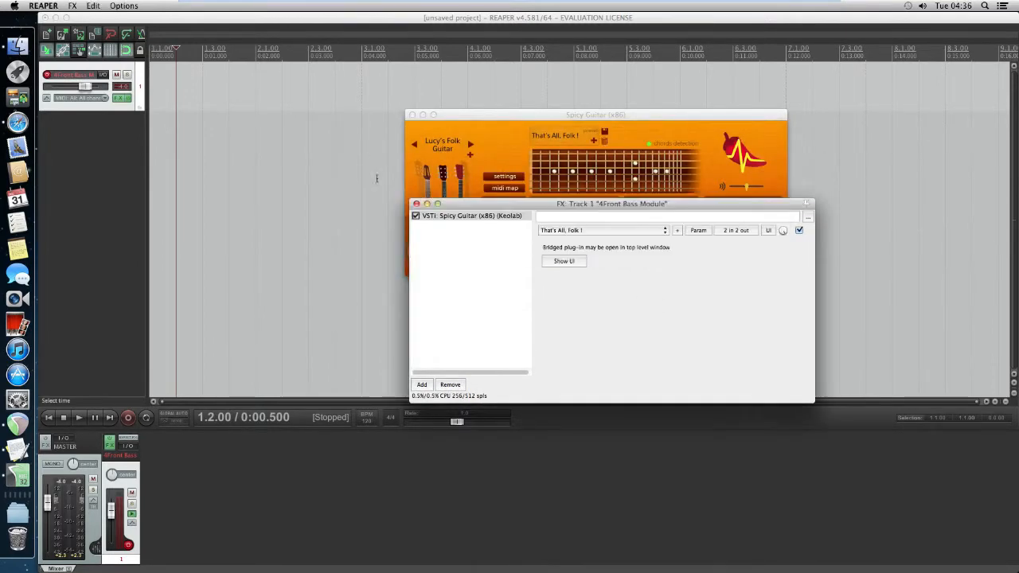
left_click(416, 203)
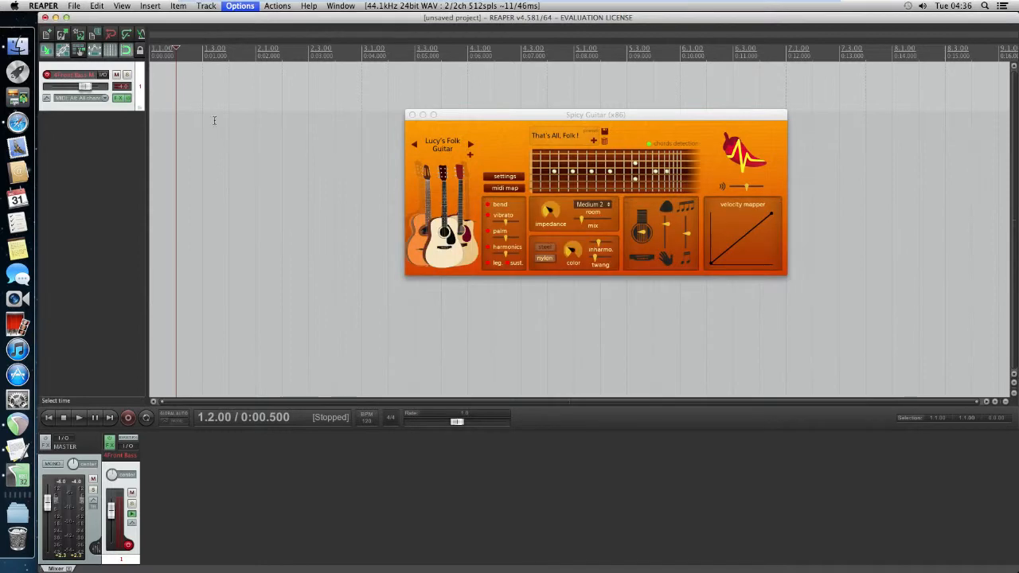
- Draw a MIDI item on the track from the project start to 2.3, open it in the MIDI editor and reposition the editor window
left_click_drag(153, 94, 309, 89)
left_click(204, 85)
double_click(204, 86)
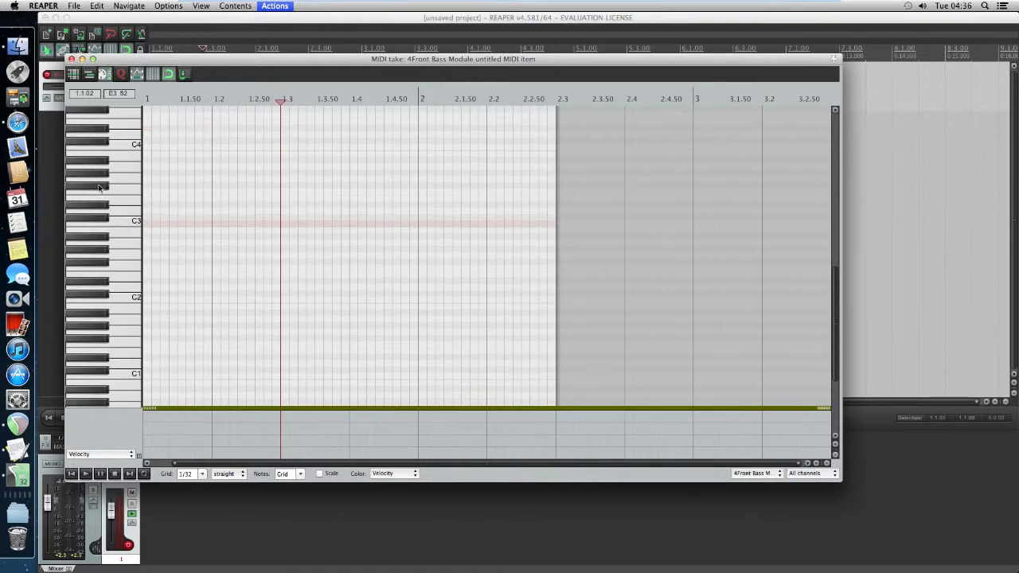
left_click_drag(164, 55, 286, 45)
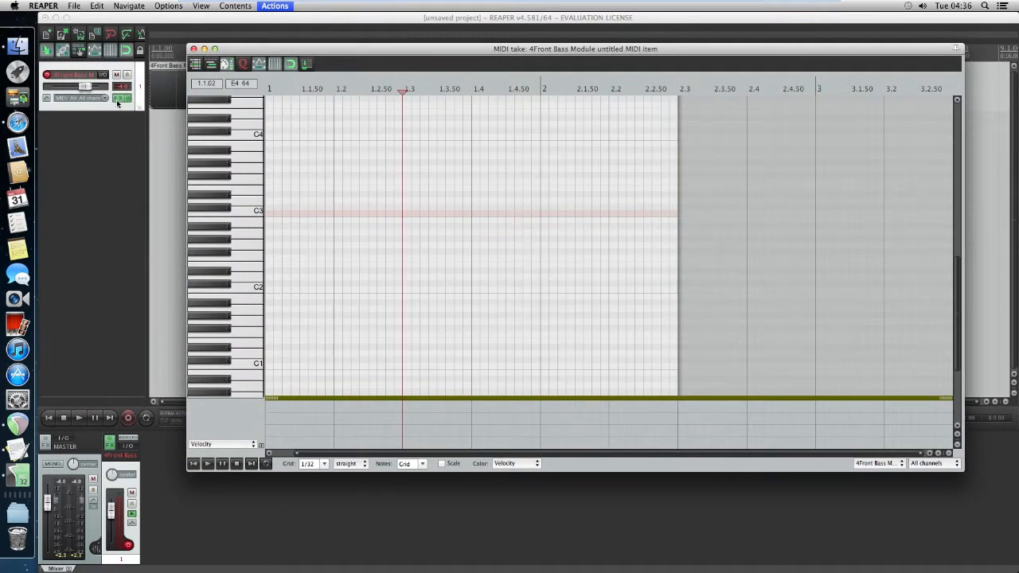
- Move the reopened Spicy Guitar window aside and audition notes between C3 and C4 on the MIDI editor's keyboard
left_click_drag(555, 117, 706, 121)
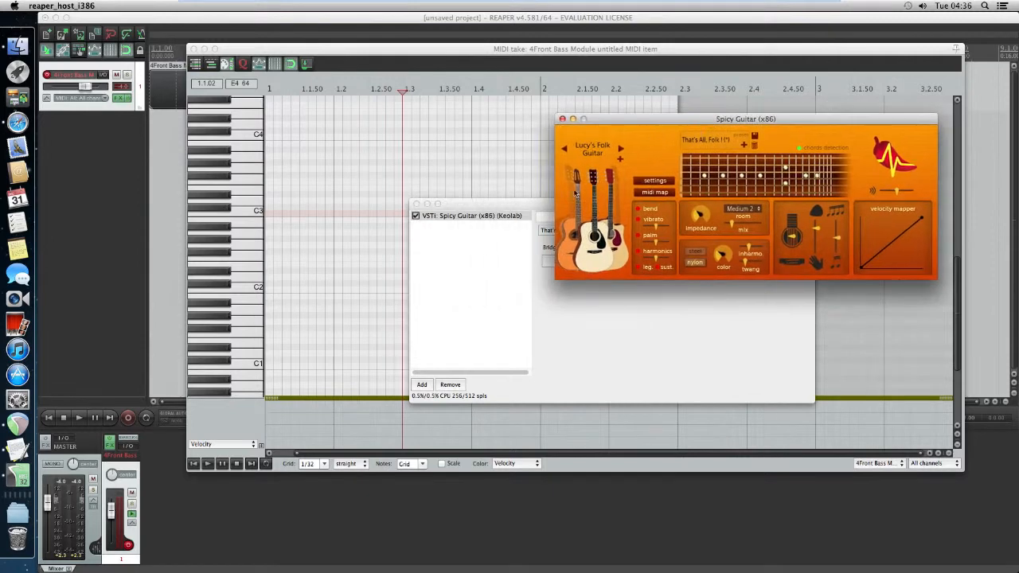
left_click(244, 204)
mouse_move(240, 123)
left_mouse_down()
mouse_move(247, 204)
mouse_move(232, 369)
mouse_move(230, 163)
mouse_move(239, 164)
left_mouse_up()
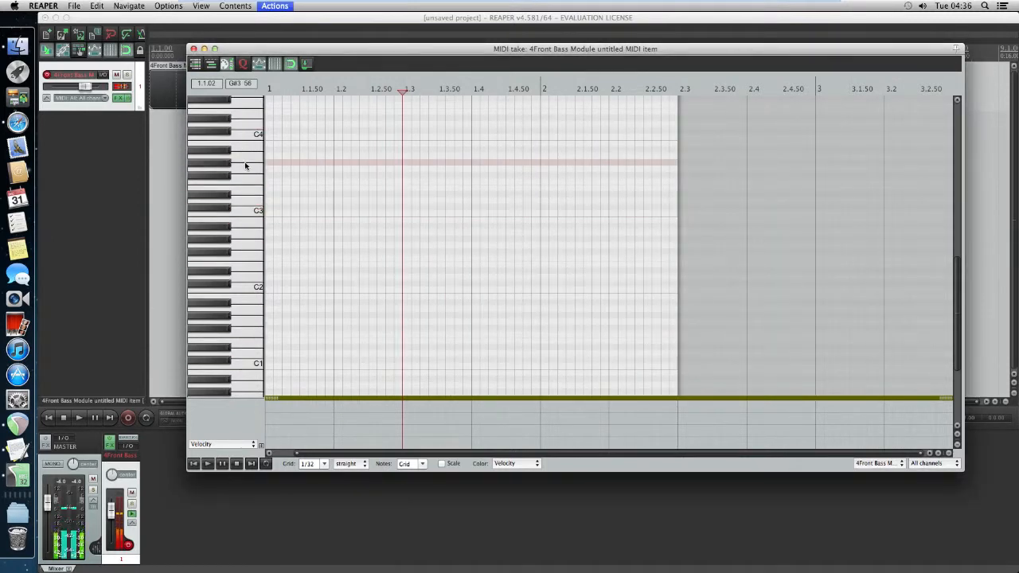
left_click(247, 169)
left_click(246, 149)
left_click(249, 162)
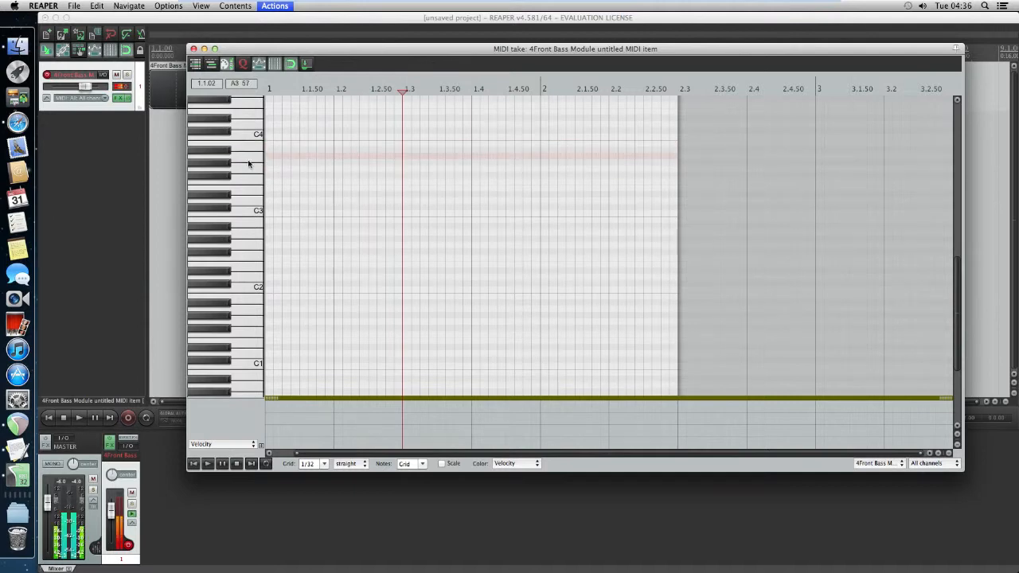
left_click(250, 161)
left_click(249, 162)
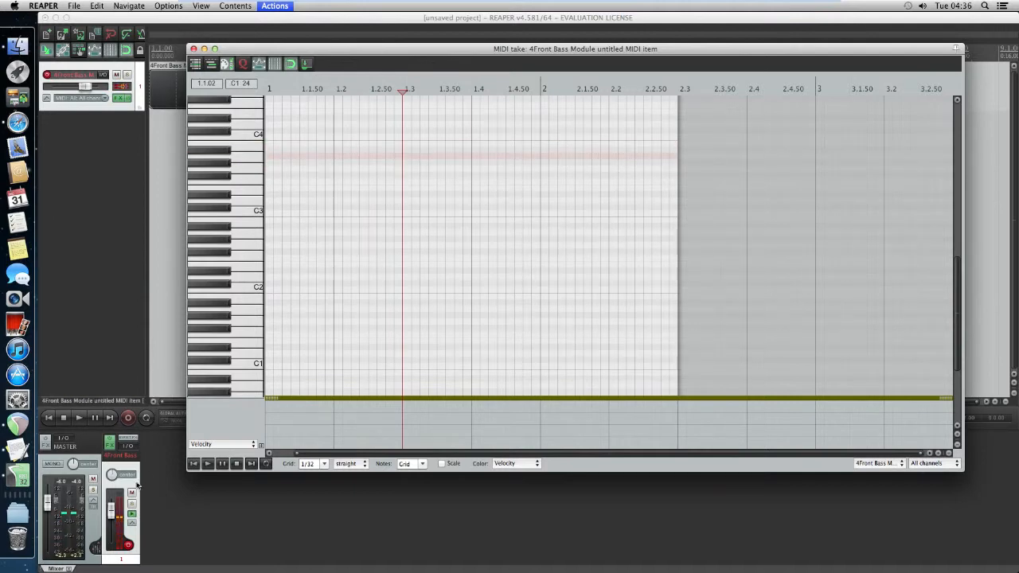
- Raise the track's volume, audition the notes again and close the MIDI editor and the FX window
left_click_drag(86, 86, 100, 87)
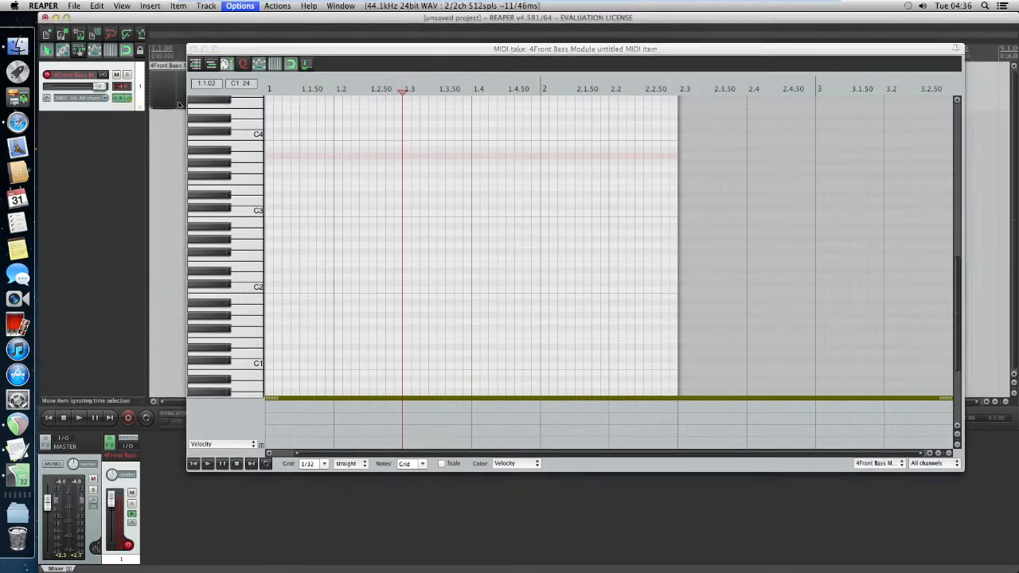
left_click(246, 151)
left_click(246, 157)
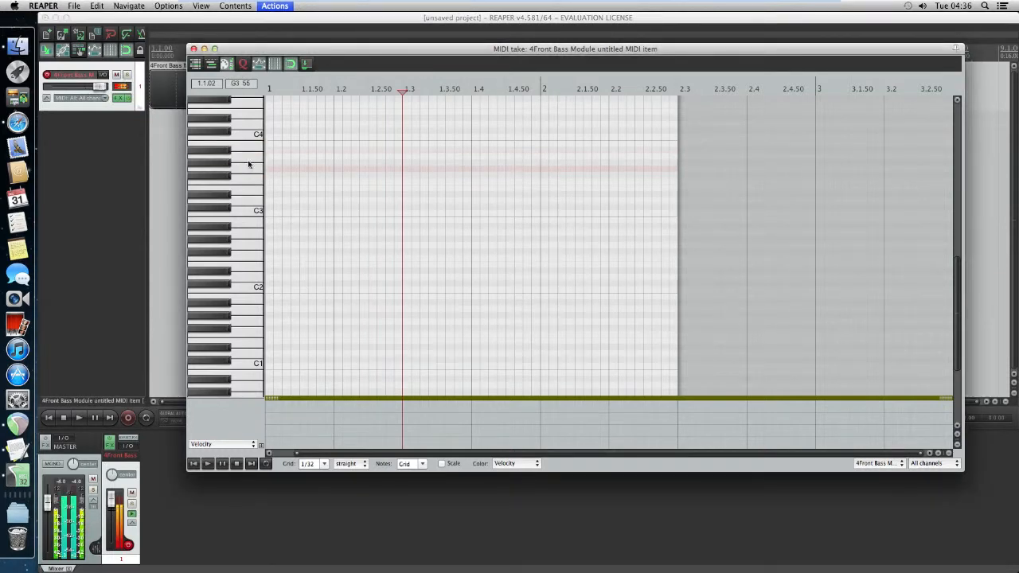
left_click(250, 161)
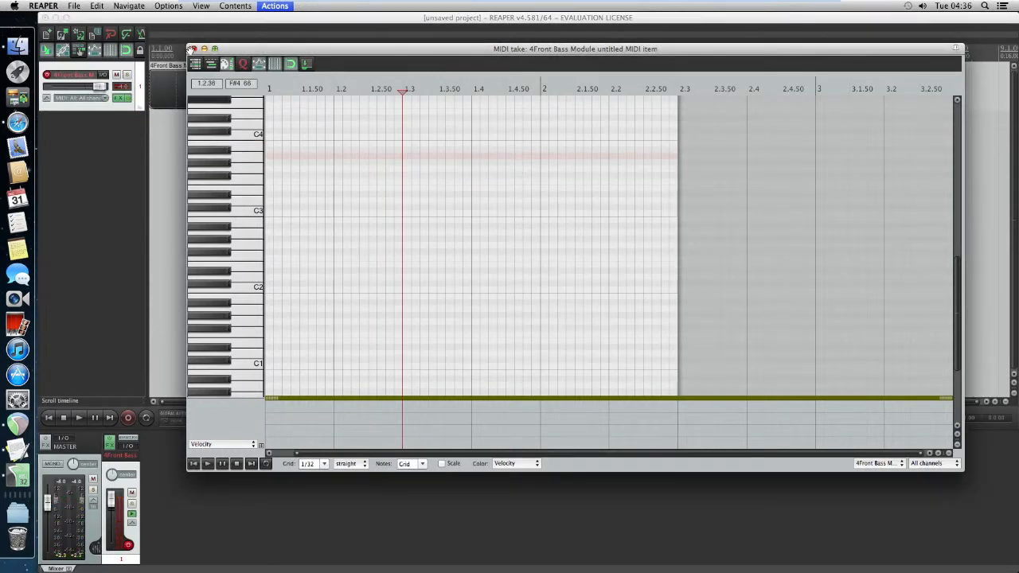
left_click(192, 50)
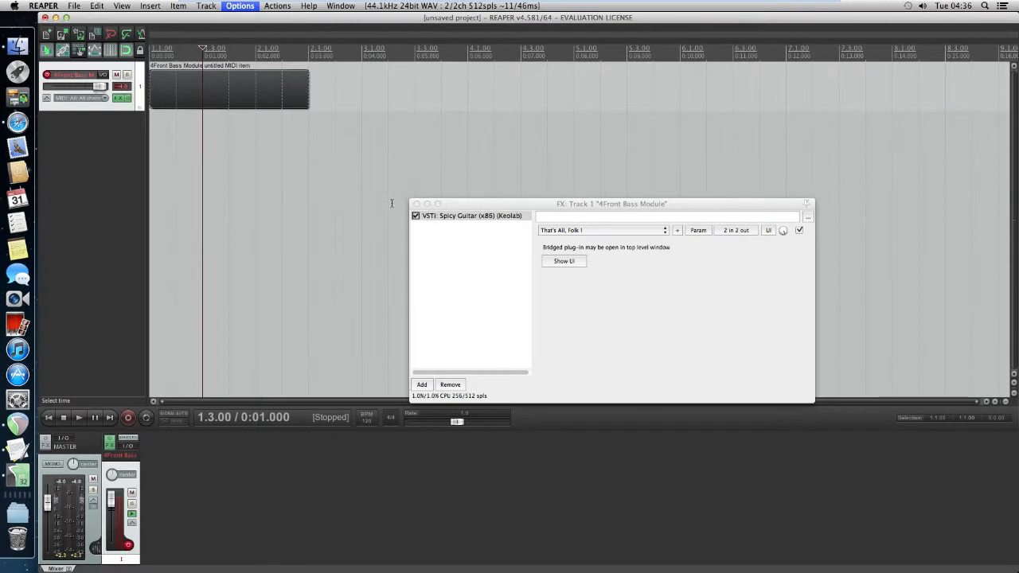
left_click(417, 202)
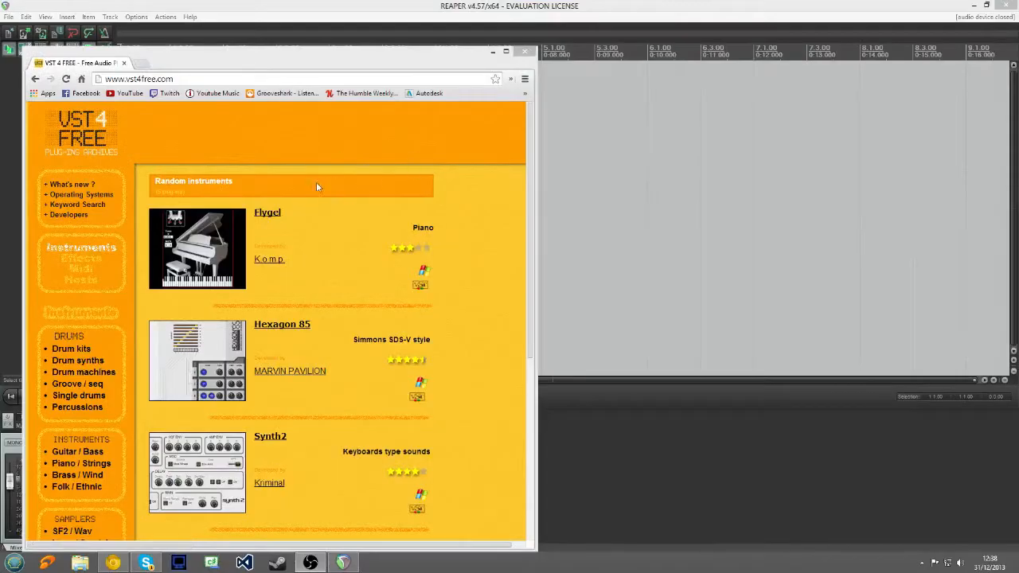
- Switch to the vst4free.com page in the browser and open the 4Front Bass plug-in from the Guitar / Bass category
left_click(264, 106)
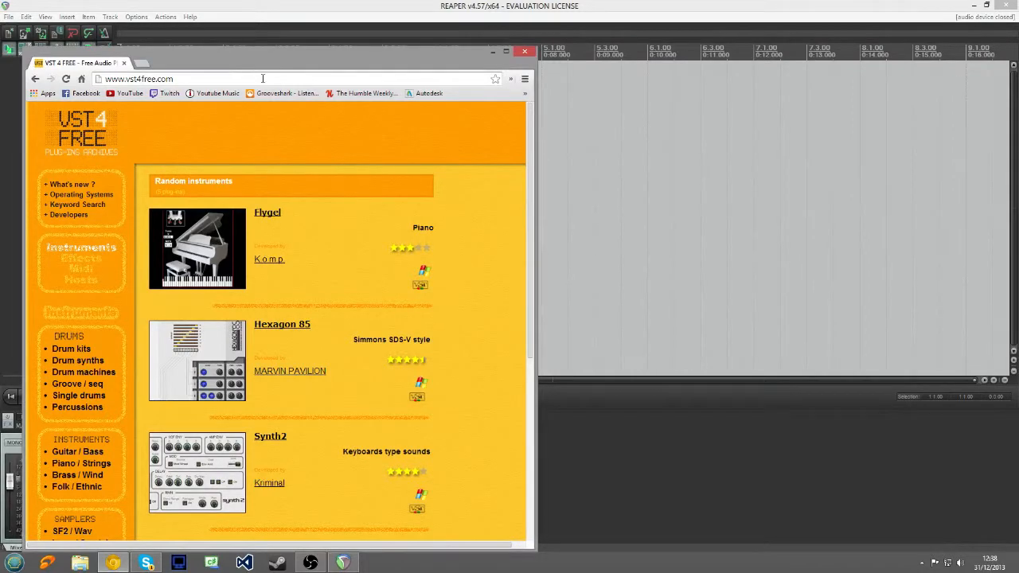
scroll(120, 422, "down", 2)
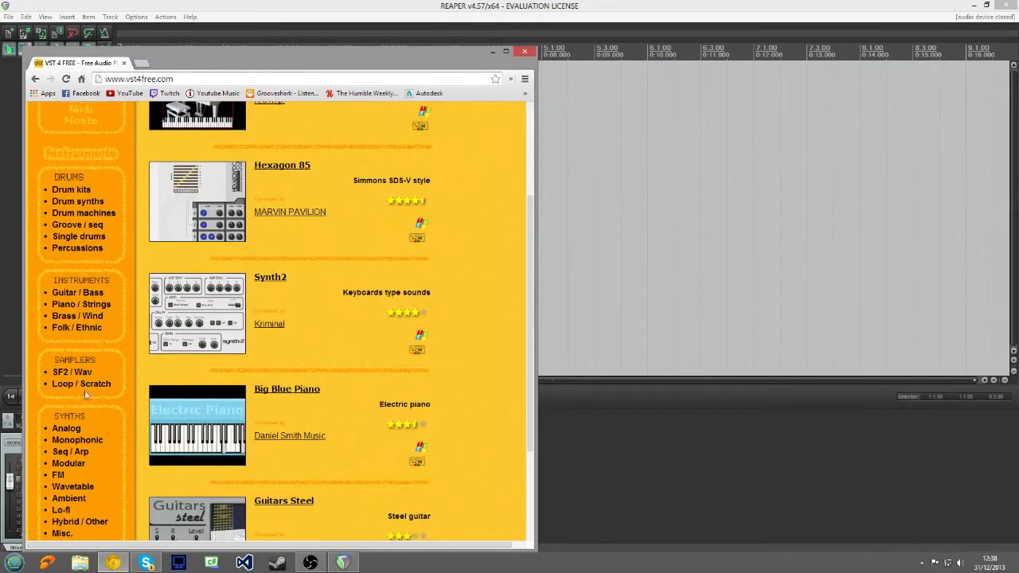
left_click(78, 293)
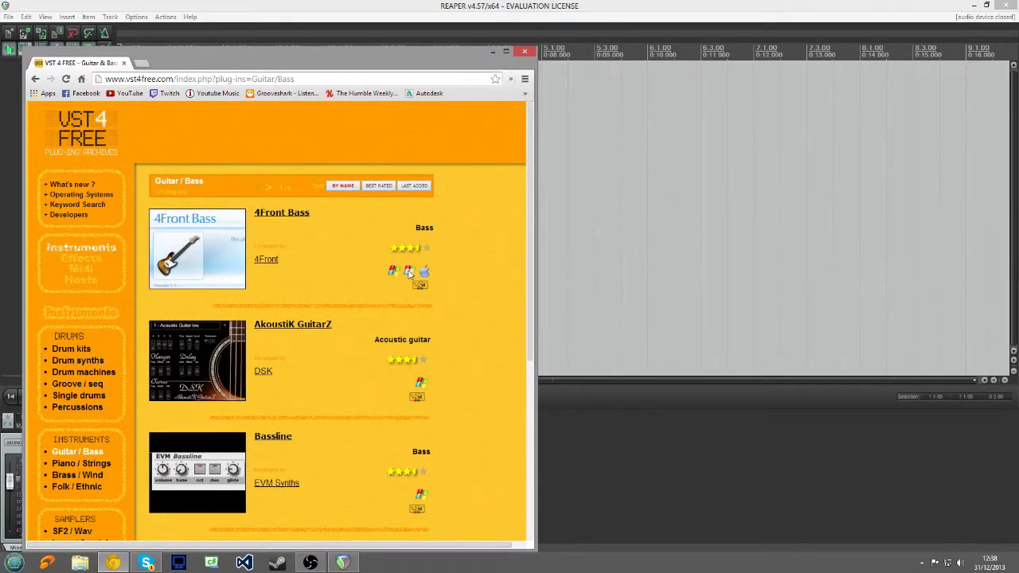
left_click(278, 216)
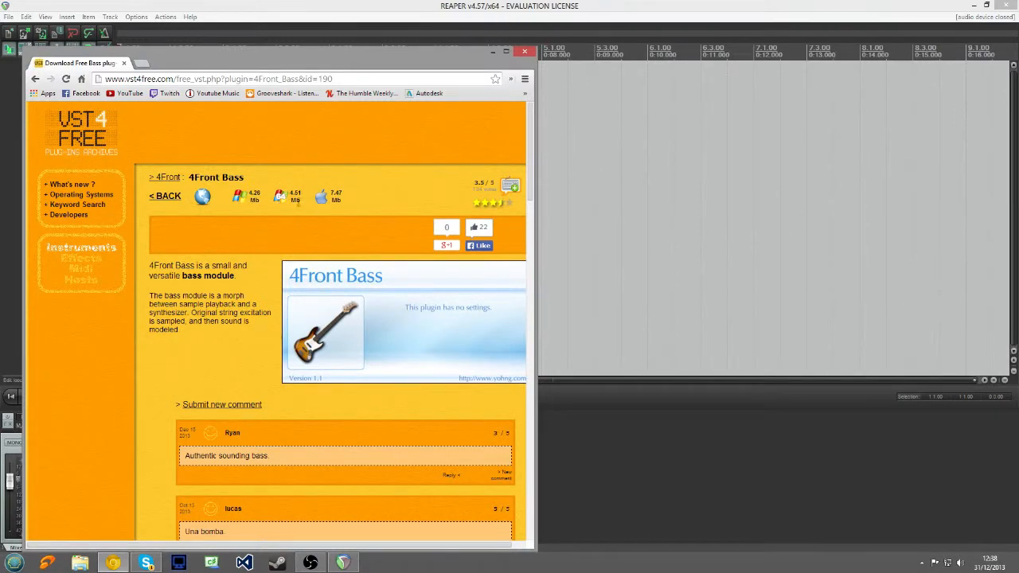
- Download the 64-bit Windows version, 4Front_Bass_x64, to the Desktop and close the browser
left_click(279, 197)
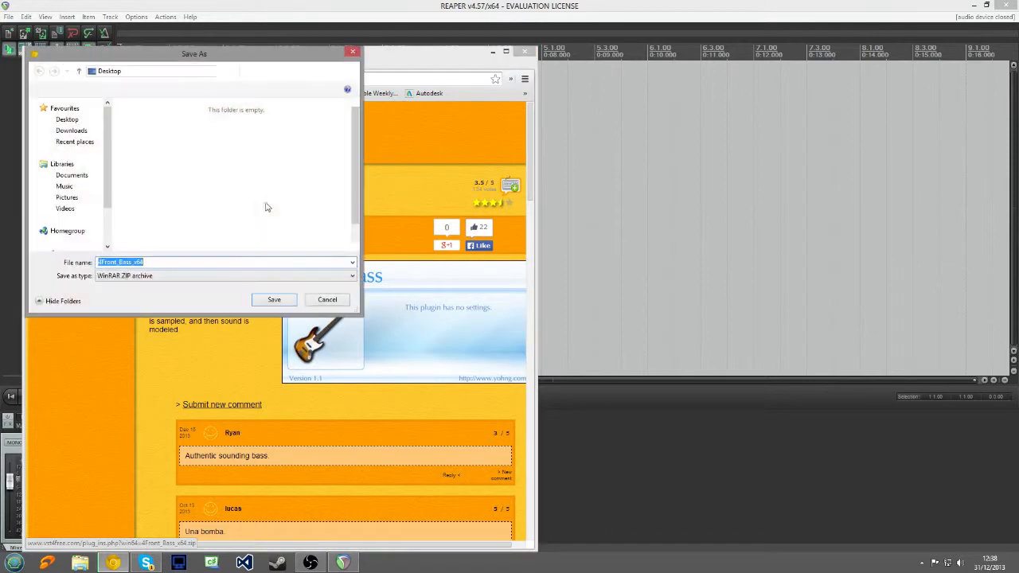
left_click(67, 120)
left_click(274, 299)
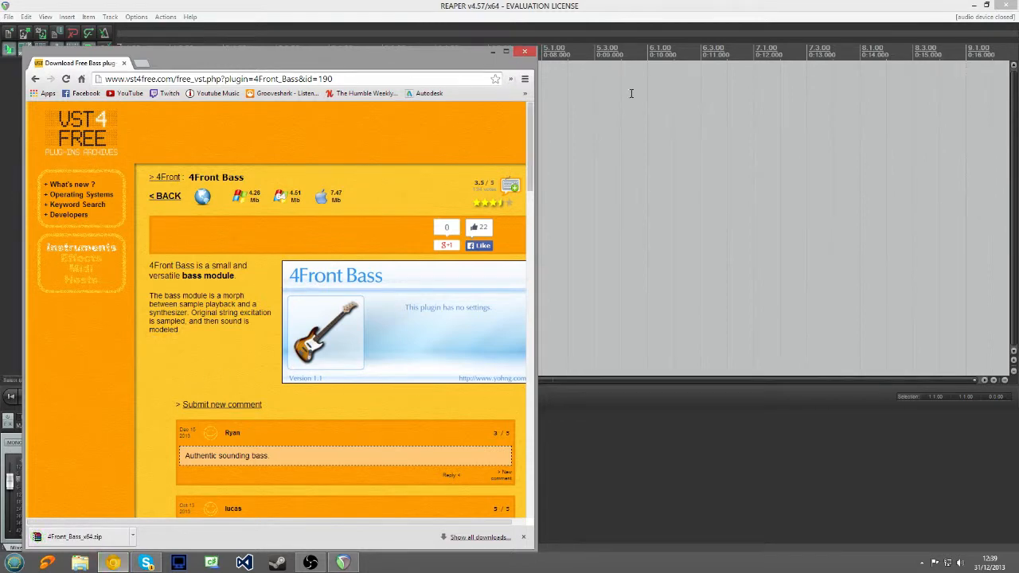
left_click(524, 52)
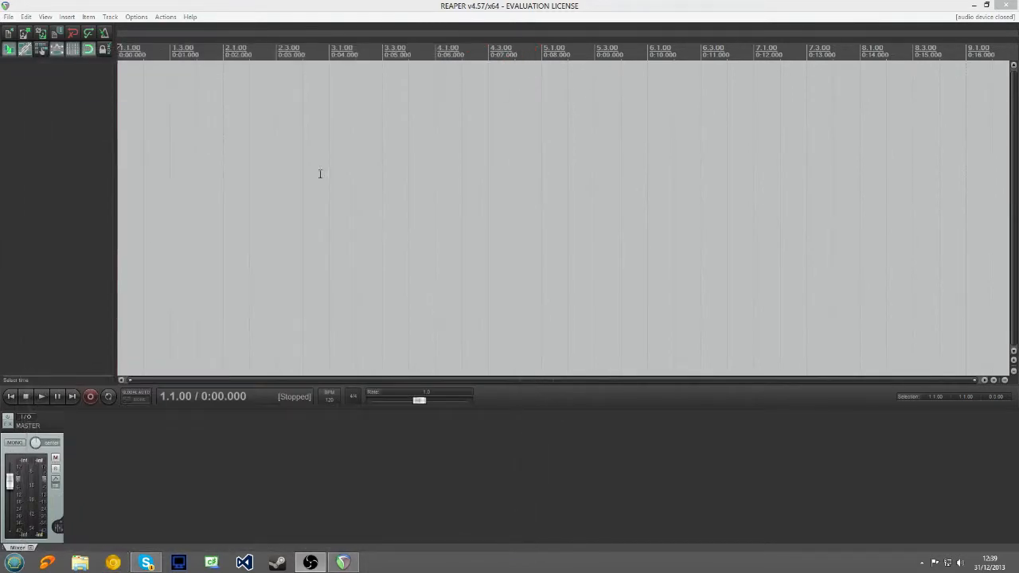
- Minimize REAPER and open Local Disk (C:) in the file explorer
left_click(110, 16)
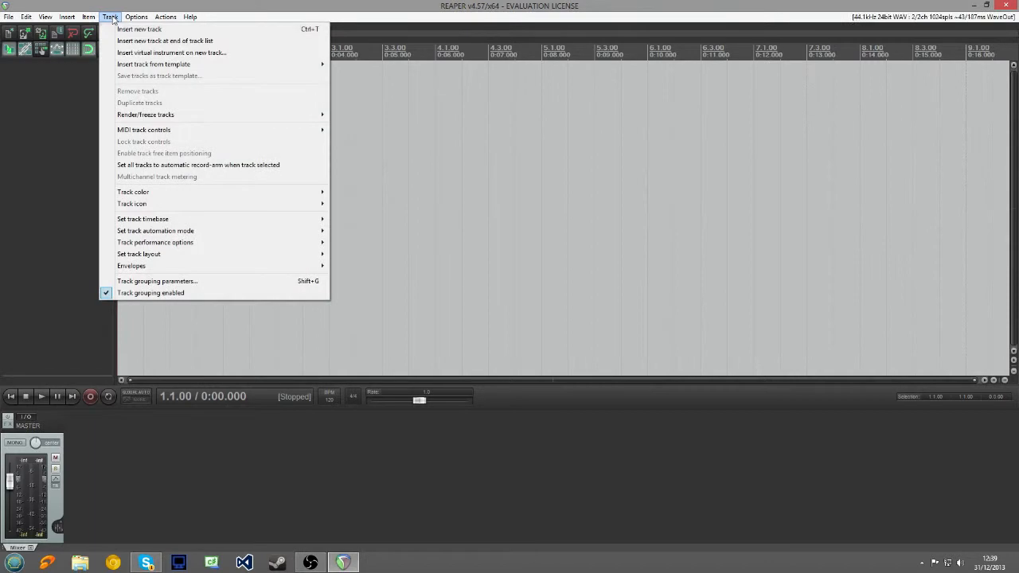
left_click(111, 17)
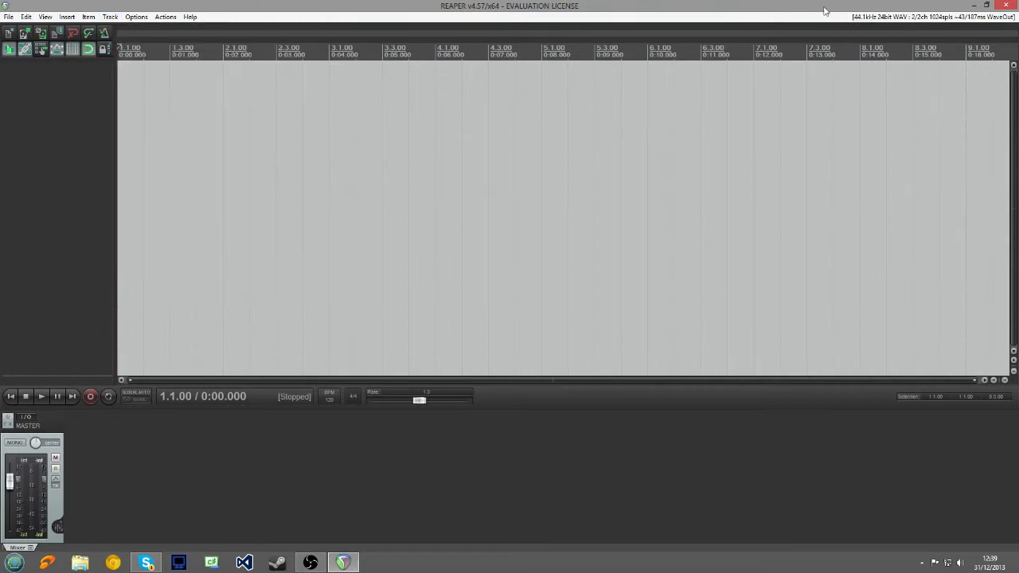
left_click(974, 5)
left_click(15, 563)
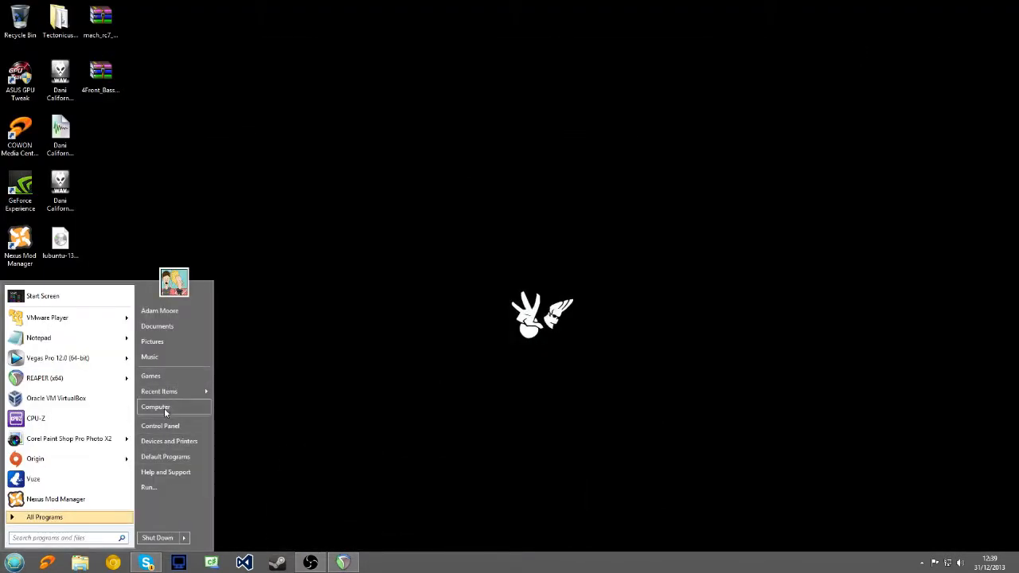
left_click(164, 408)
double_click(458, 243)
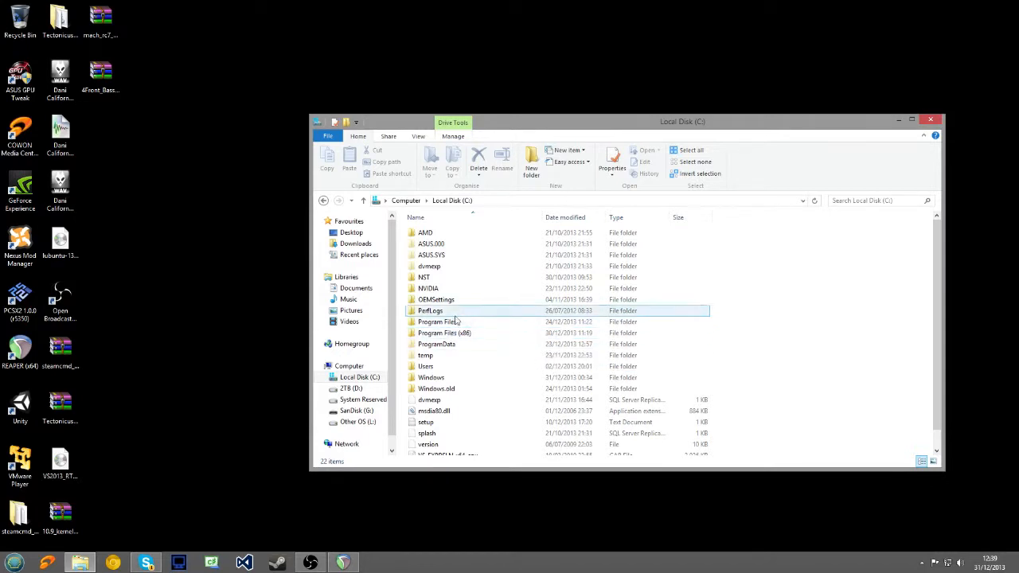
- Go to the Program Files > REAPER (x64) > Plugins > FX folder
double_click(448, 322)
scroll(434, 395, "down", 5)
scroll(434, 396, "down", 1)
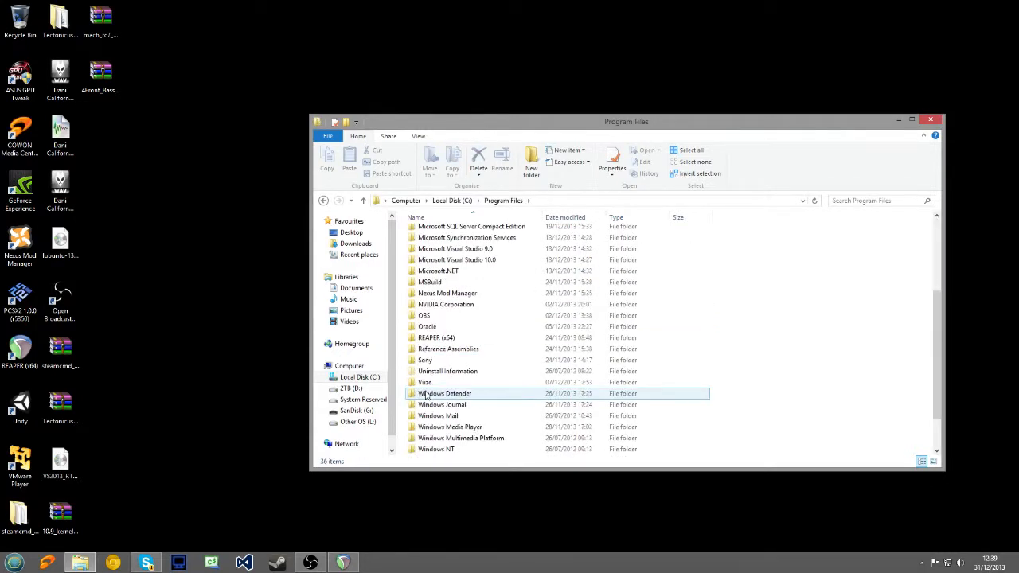
double_click(433, 338)
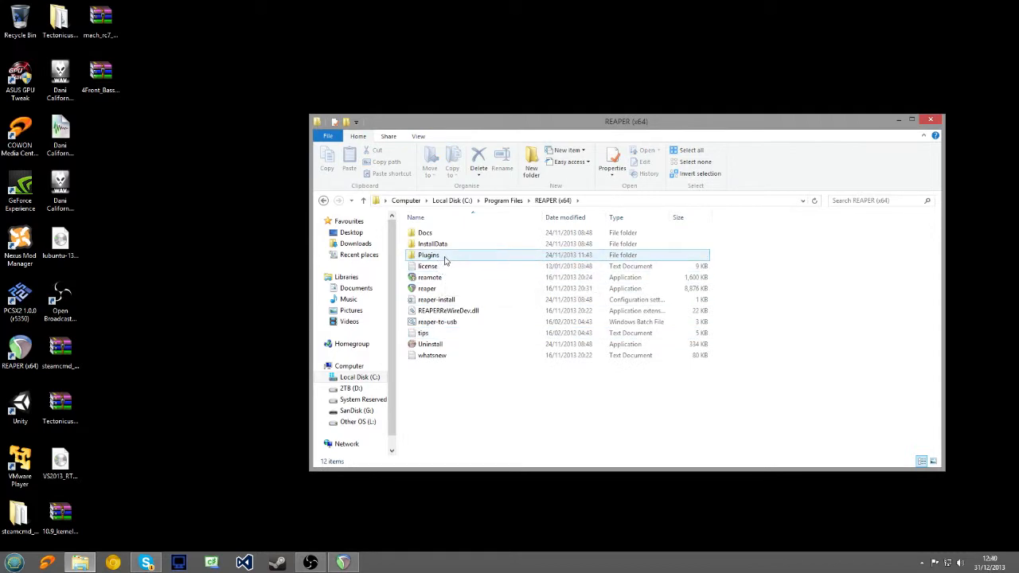
double_click(445, 256)
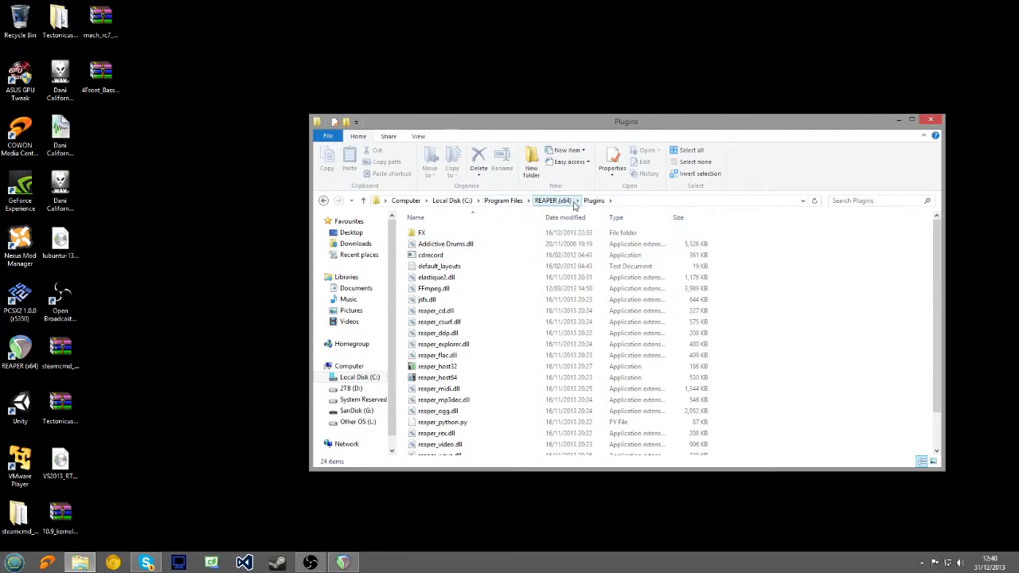
double_click(450, 233)
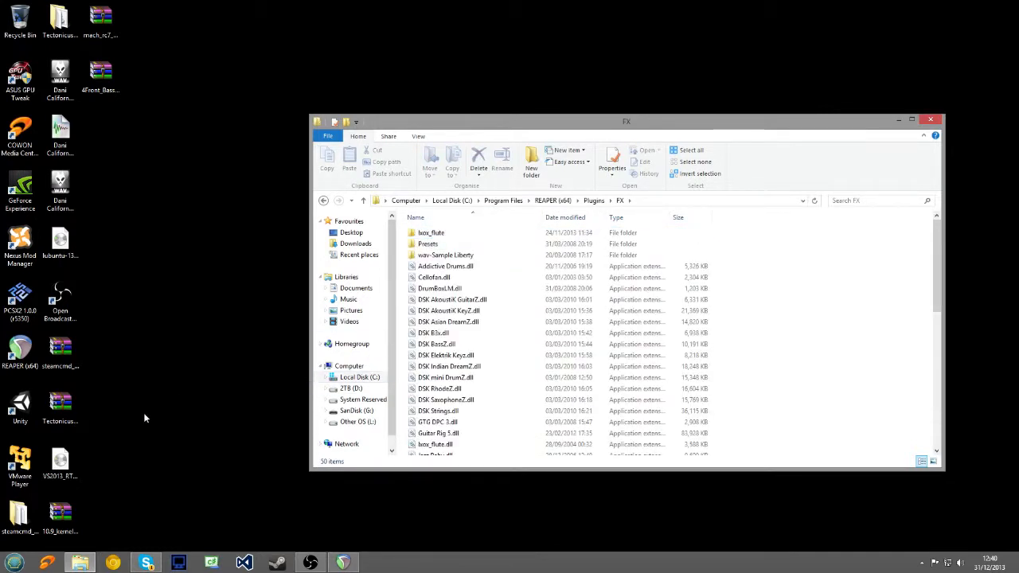
- Extract 4Front Bass x64.dll from the downloaded zip on the desktop into the FX folder, granting administrator permission
double_click(100, 76)
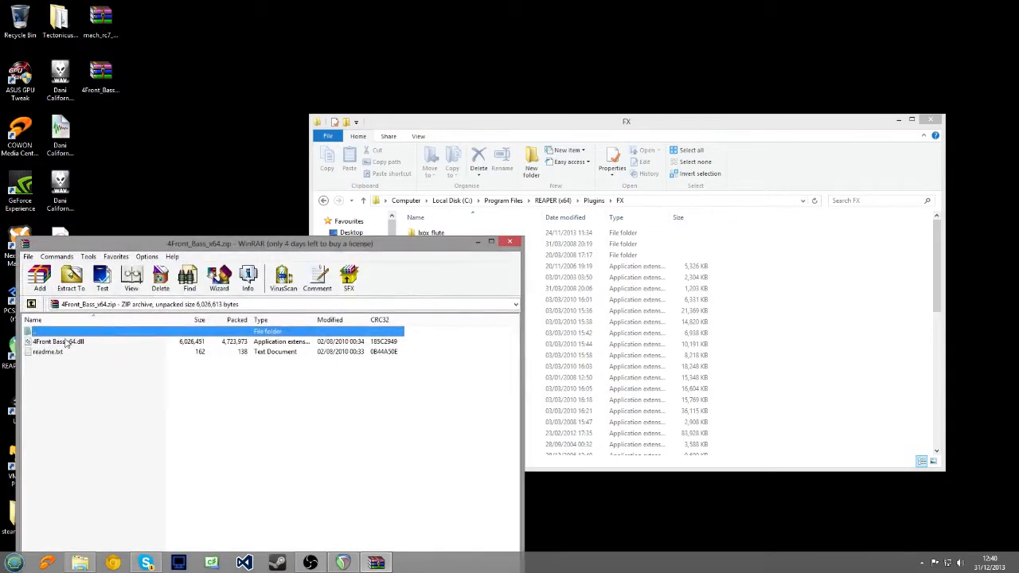
left_click_drag(57, 348, 780, 334)
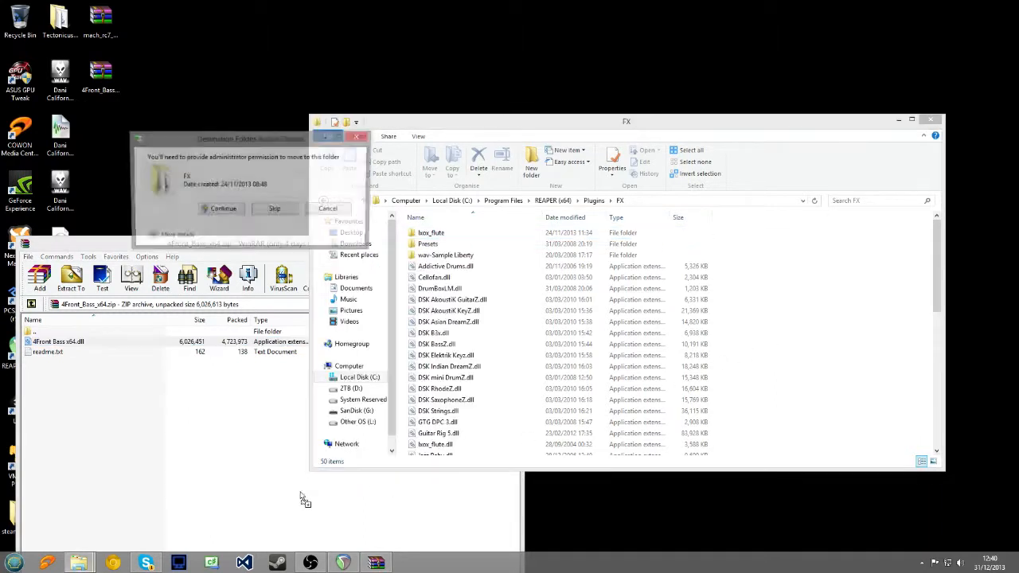
left_click(214, 209)
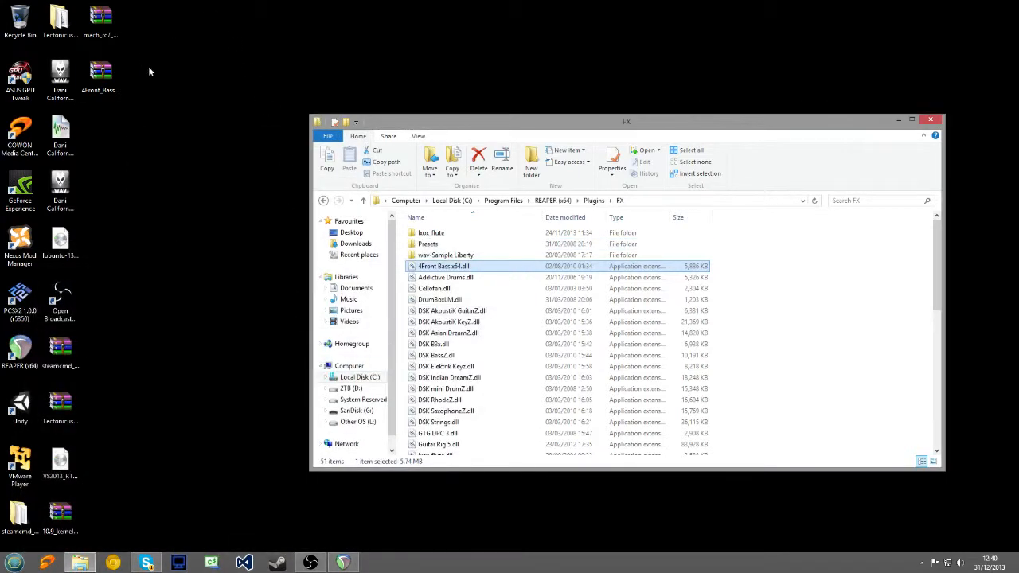
left_click(150, 71)
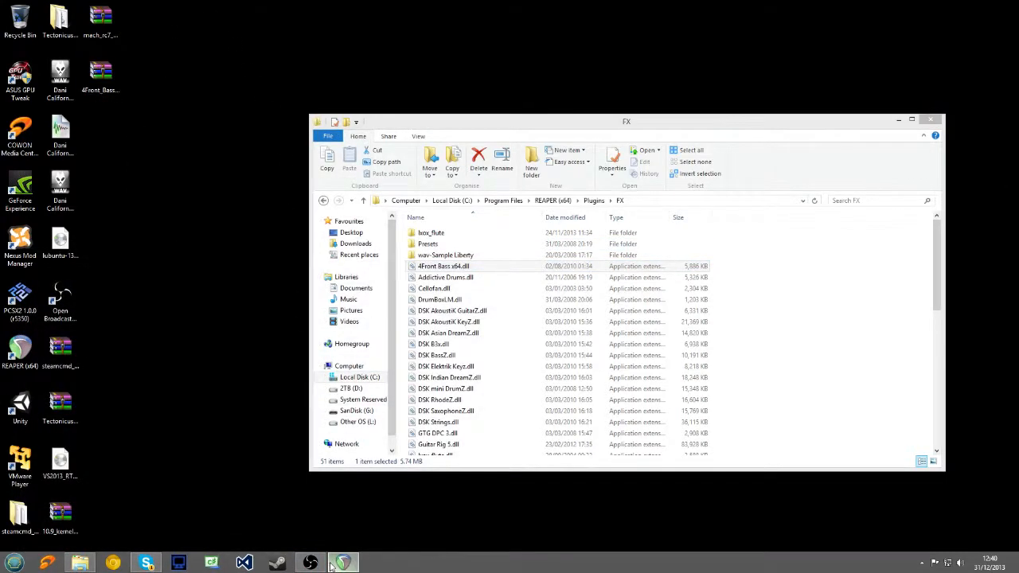
- Switch to REAPER, start inserting a virtual instrument on a new track, and rescan the FX list for new plug-ins
left_click(342, 563)
left_click(110, 16)
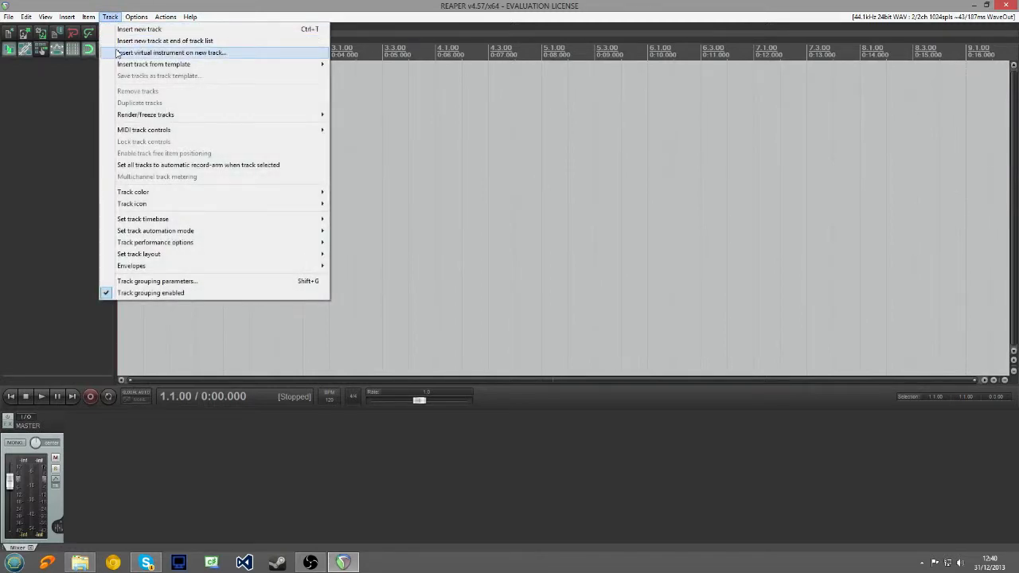
left_click(118, 53)
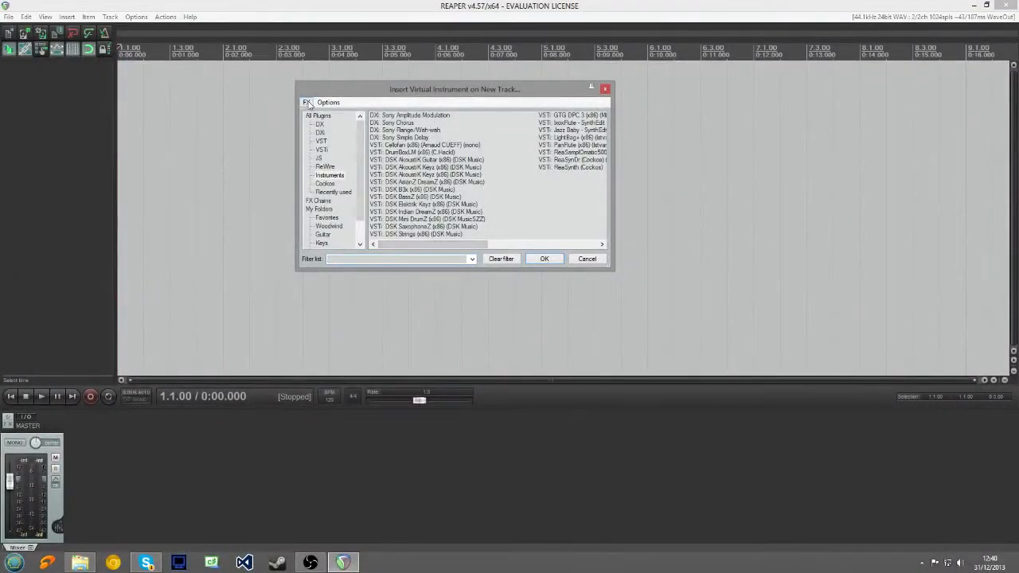
left_click(305, 103)
left_click(343, 153)
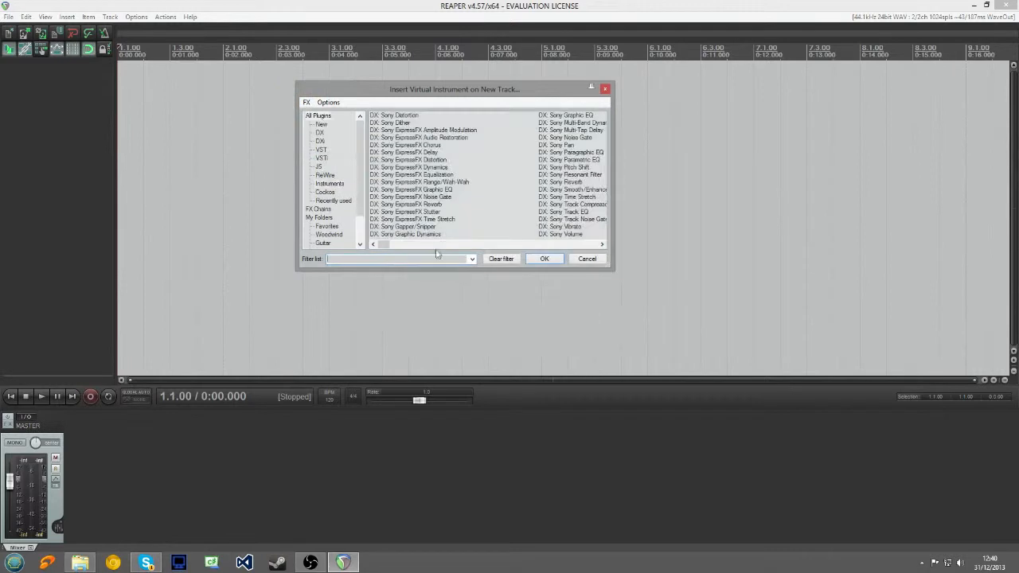
- Insert the 4Front Bass Module from the Instruments category on a new track and move its FX window clear of the track
left_click(332, 177)
left_click(337, 184)
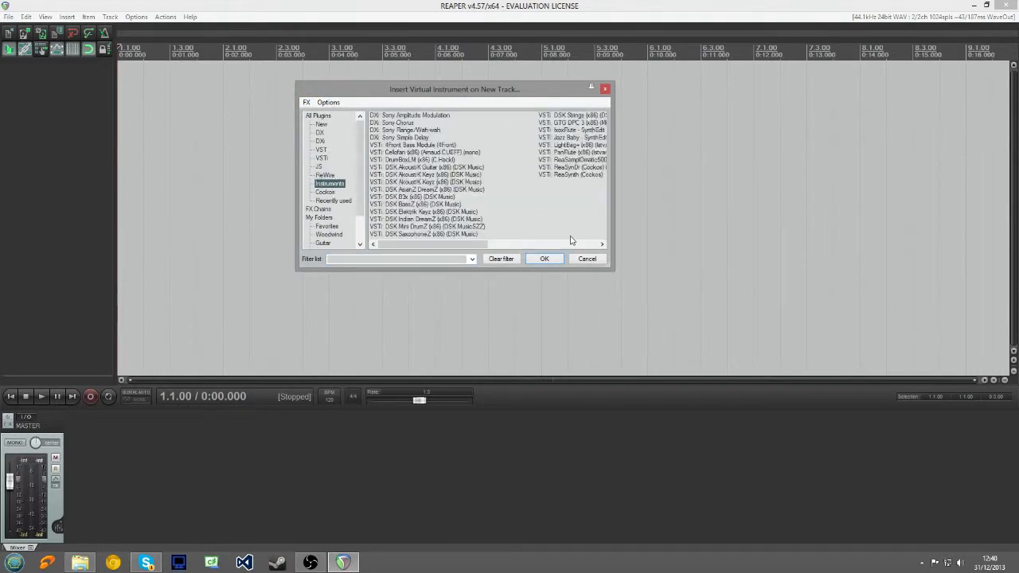
mouse_move(423, 243)
left_mouse_down()
mouse_move(485, 248)
mouse_move(408, 252)
left_mouse_up()
double_click(422, 145)
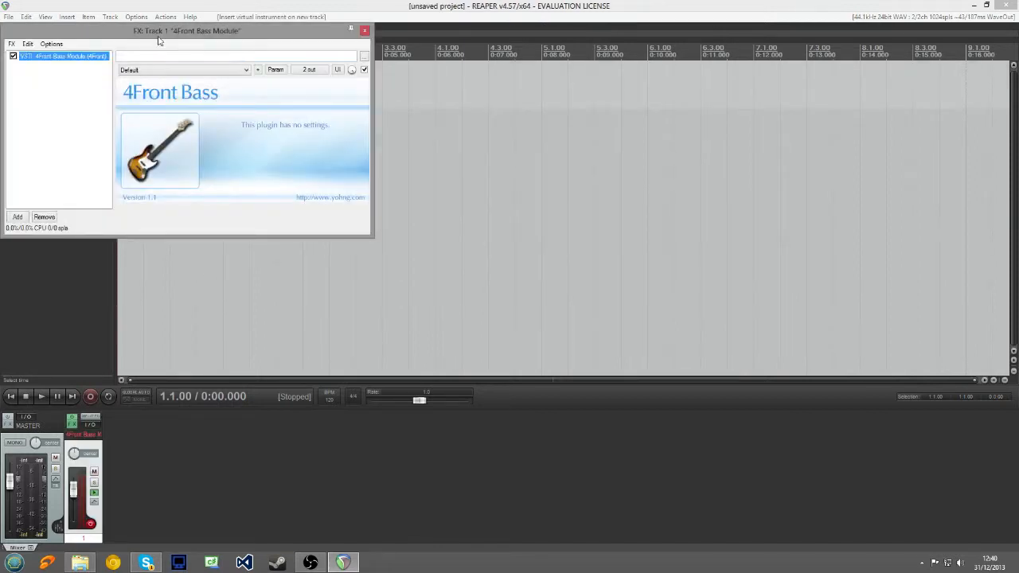
left_click_drag(156, 33, 662, 77)
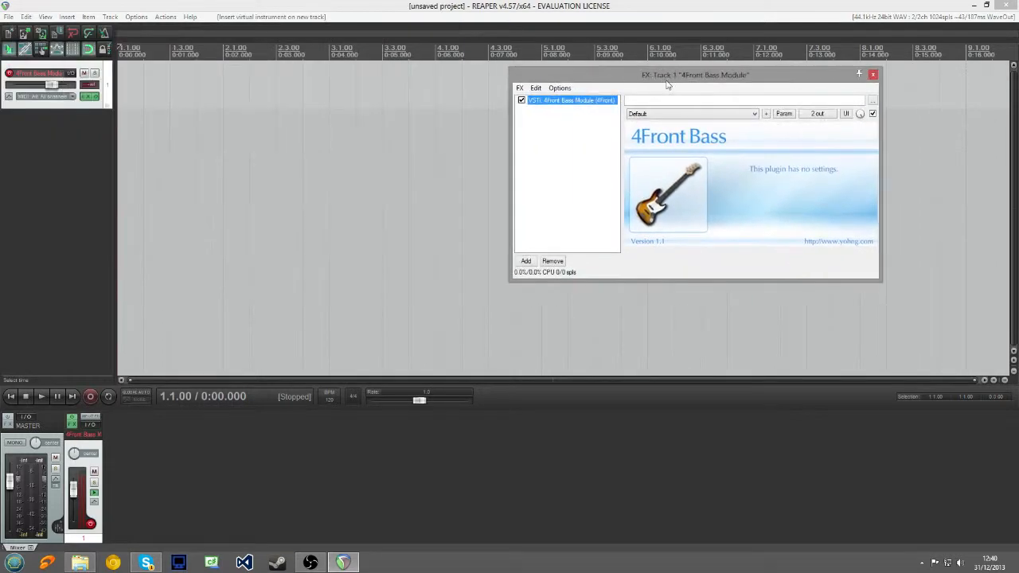
- Draw a MIDI item on the 4Front Bass track from 1.1.00 to about 2.2.00 and open it in the MIDI editor
left_click(144, 102)
mouse_move(132, 87)
left_mouse_down()
mouse_move(302, 87)
mouse_move(249, 87)
left_mouse_up()
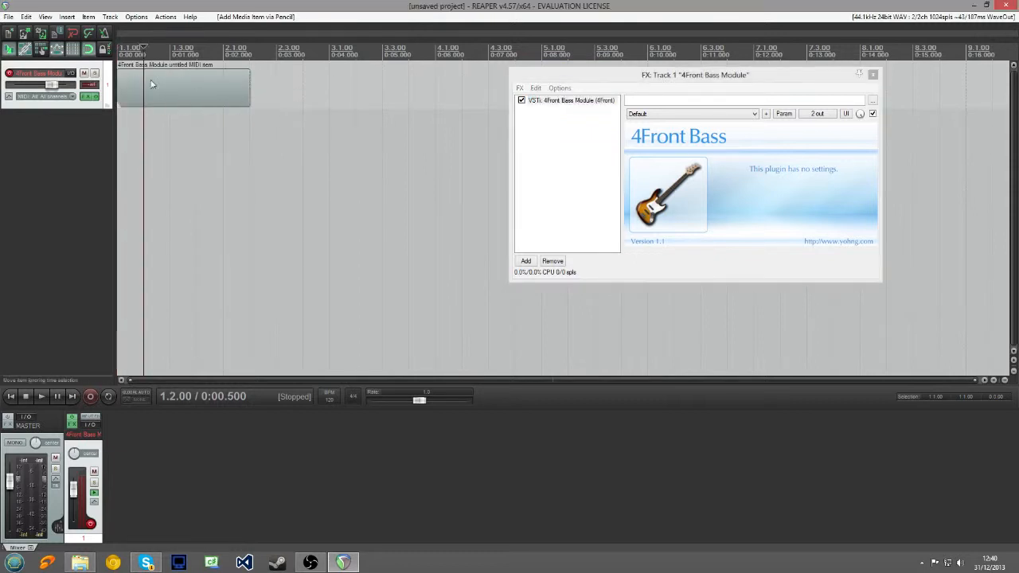
double_click(152, 84)
- Audition several bass notes on the piano roll keyboard, and close the MIDI editor and the FX window
left_click(80, 159)
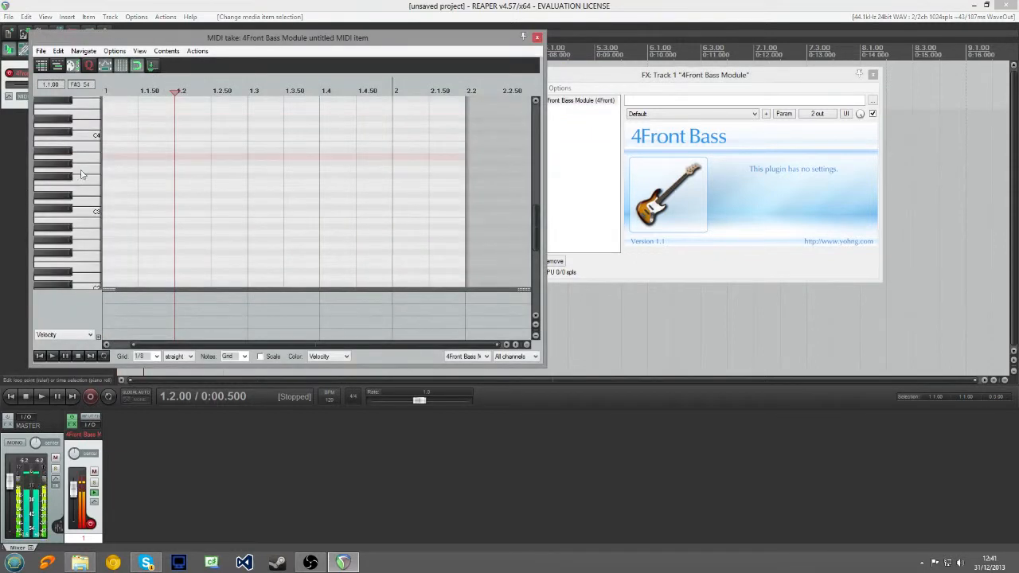
left_click(81, 170)
left_click(81, 247)
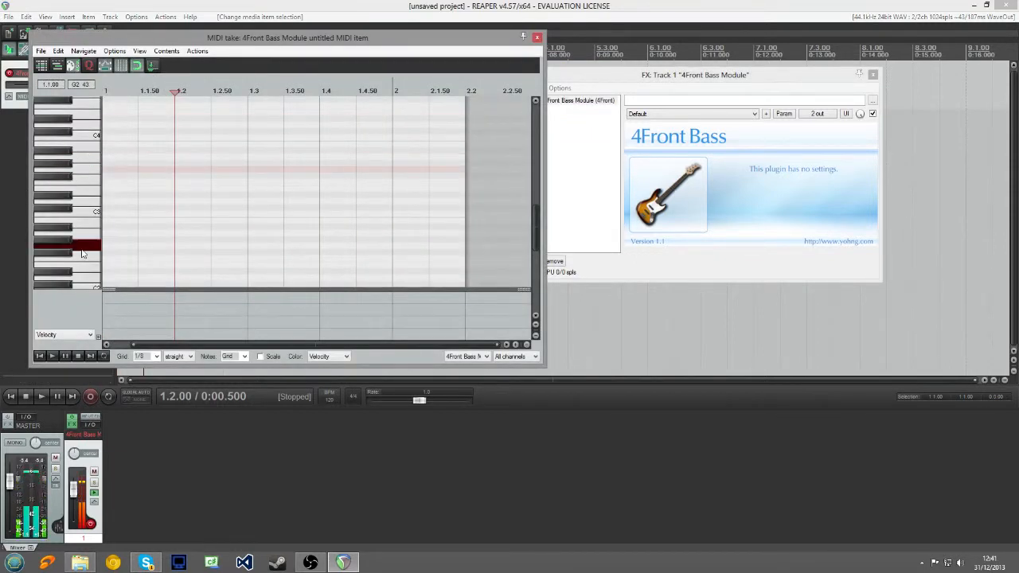
left_click(538, 38)
left_click(873, 74)
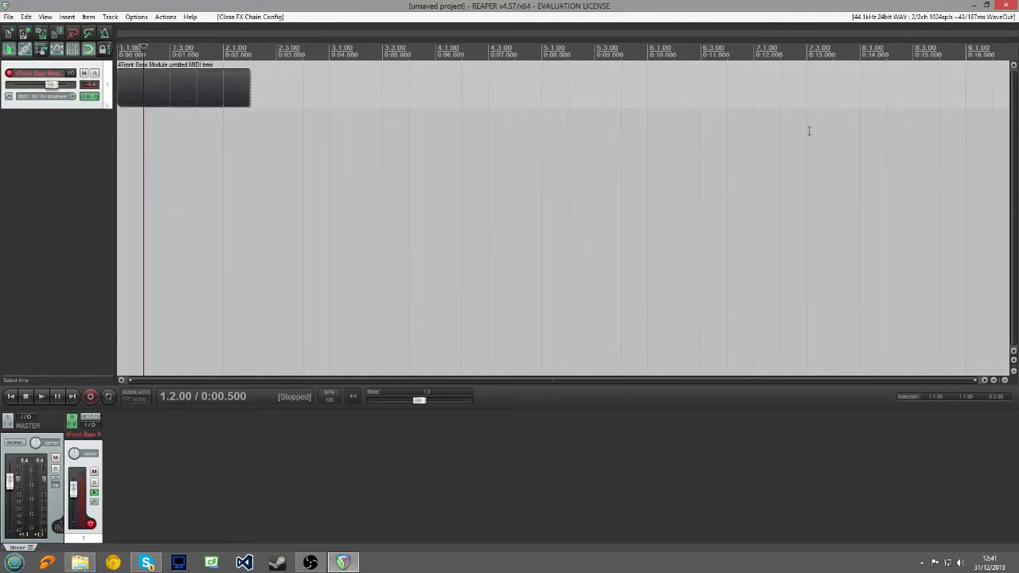